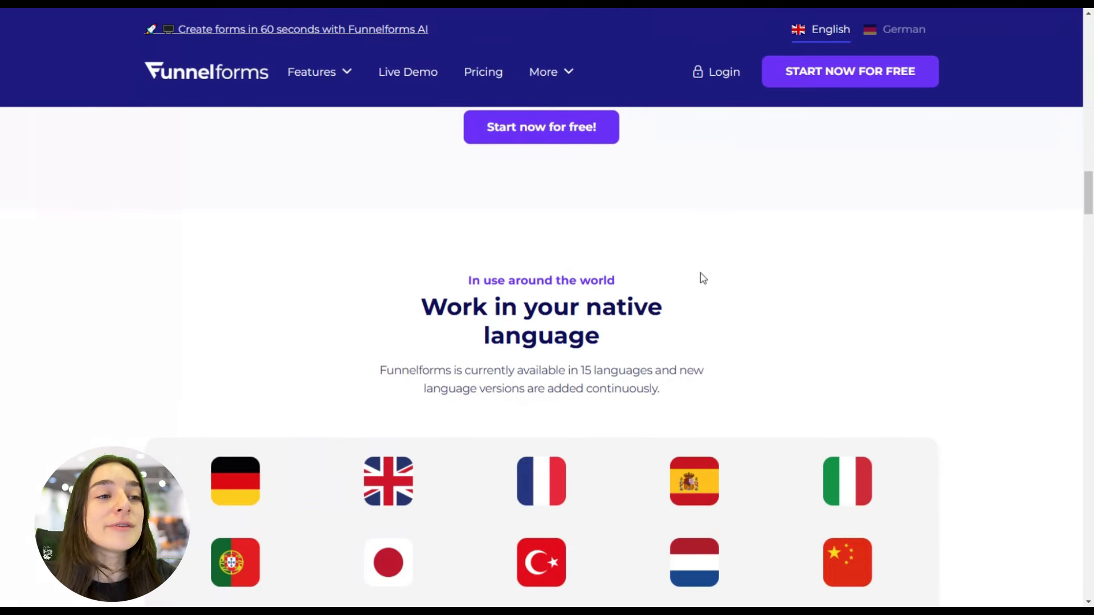
# - Look through the Funnelforms website's sections on languages, how it works, data protection and app integrations
pyautogui.scroll(-1, 676, 310)
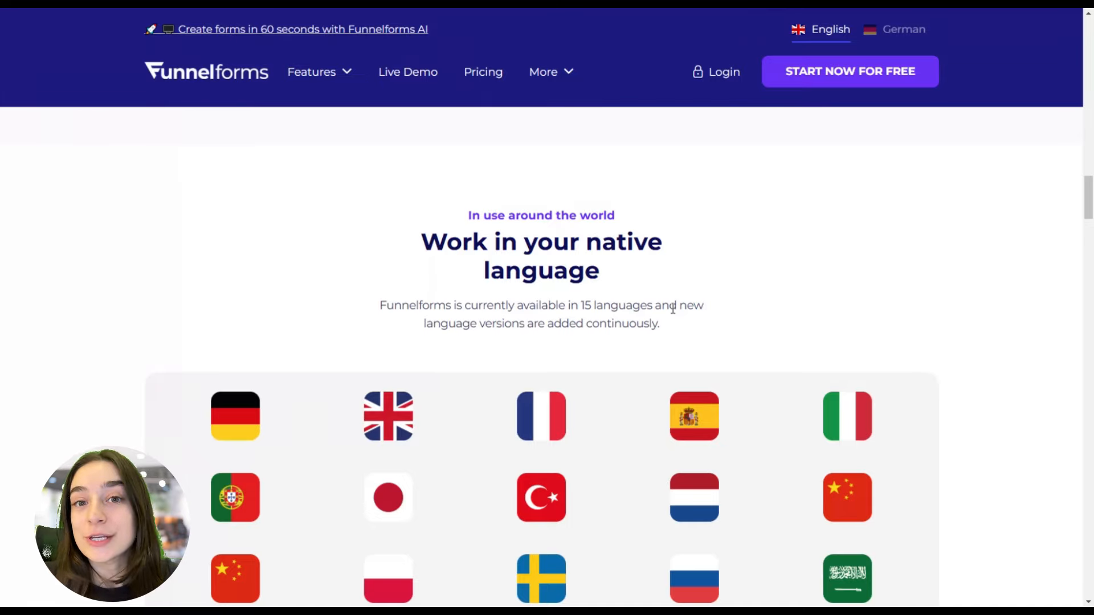
pyautogui.scroll(-5, 673, 308)
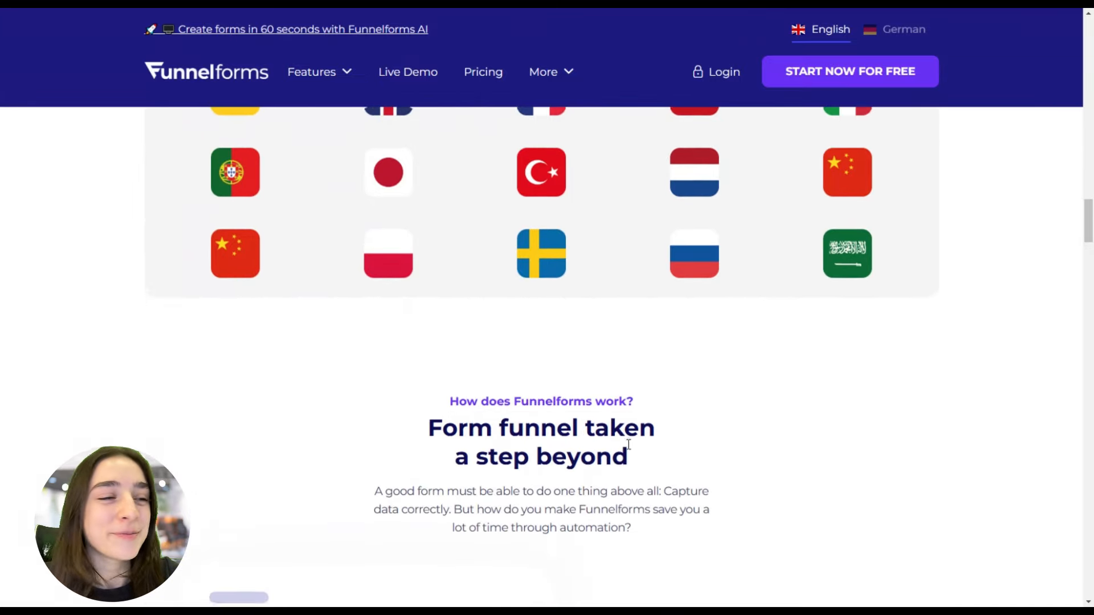
pyautogui.scroll(-15, 629, 444)
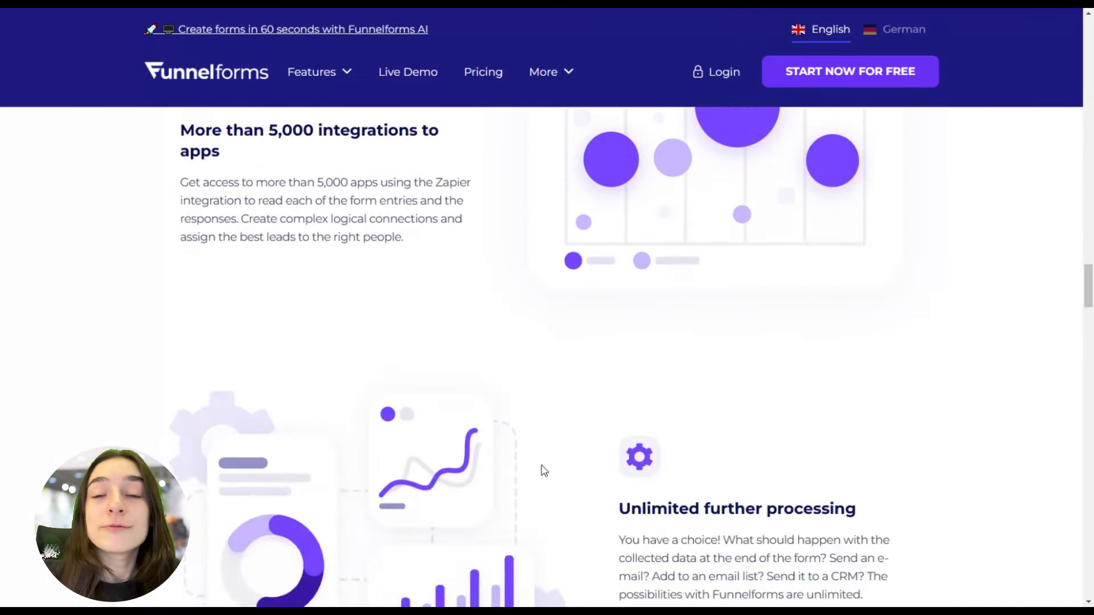
pyautogui.scroll(-5, 544, 470)
pyautogui.scroll(-10, 548, 468)
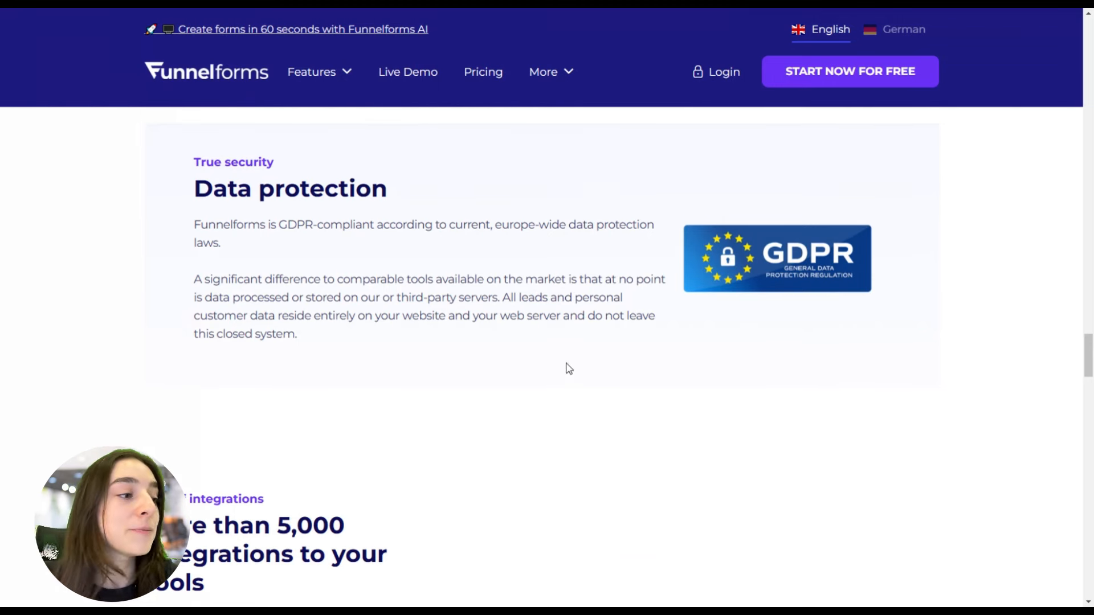
pyautogui.scroll(-3, 564, 367)
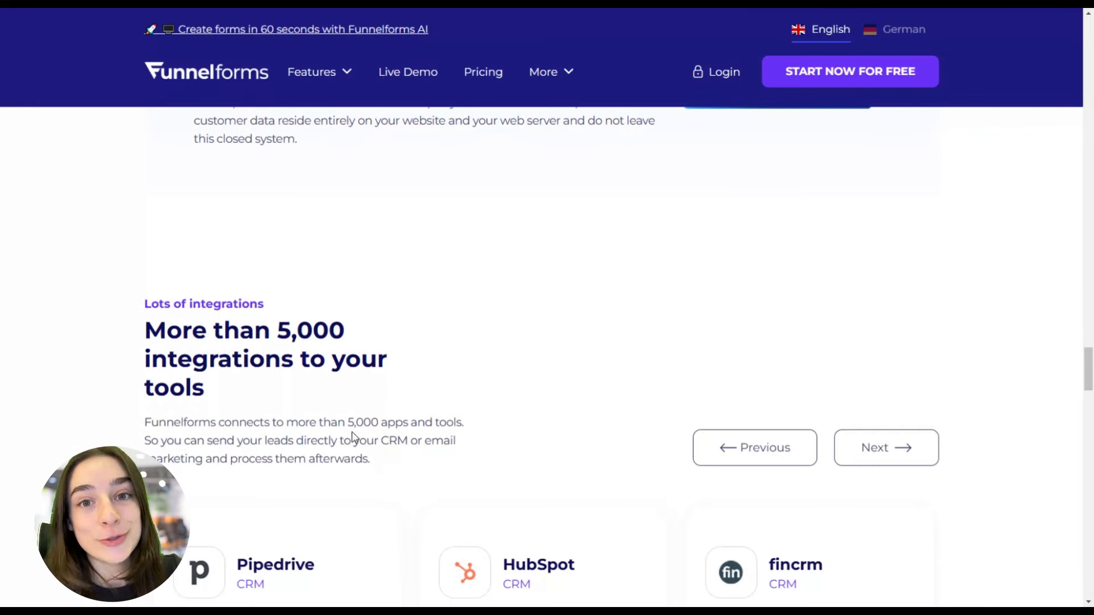
pyautogui.scroll(-2, 352, 438)
pyautogui.scroll(8, 443, 378)
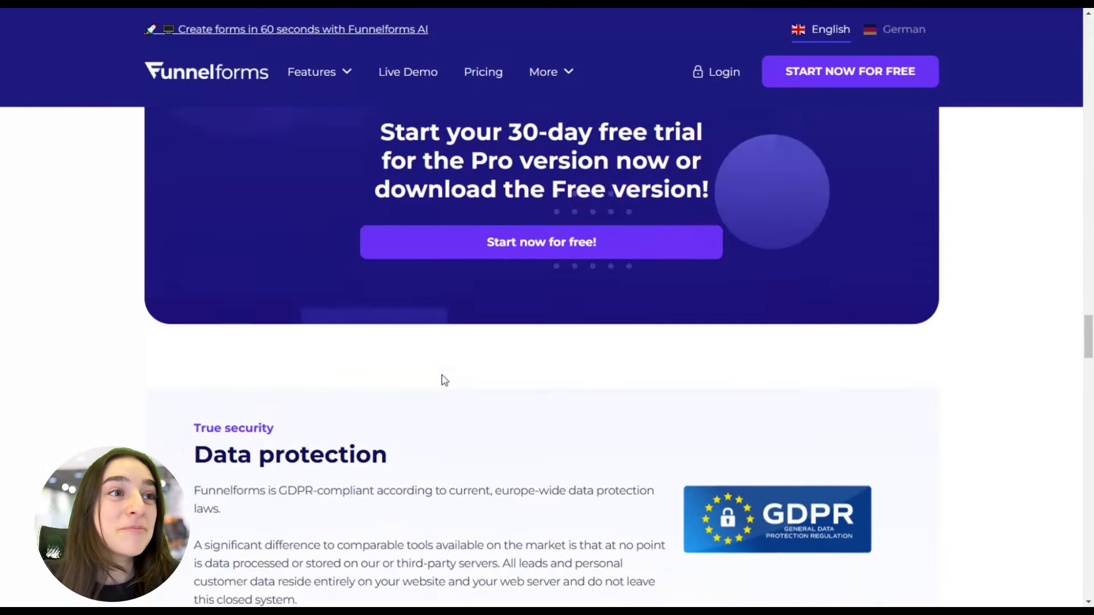
pyautogui.scroll(15, 444, 380)
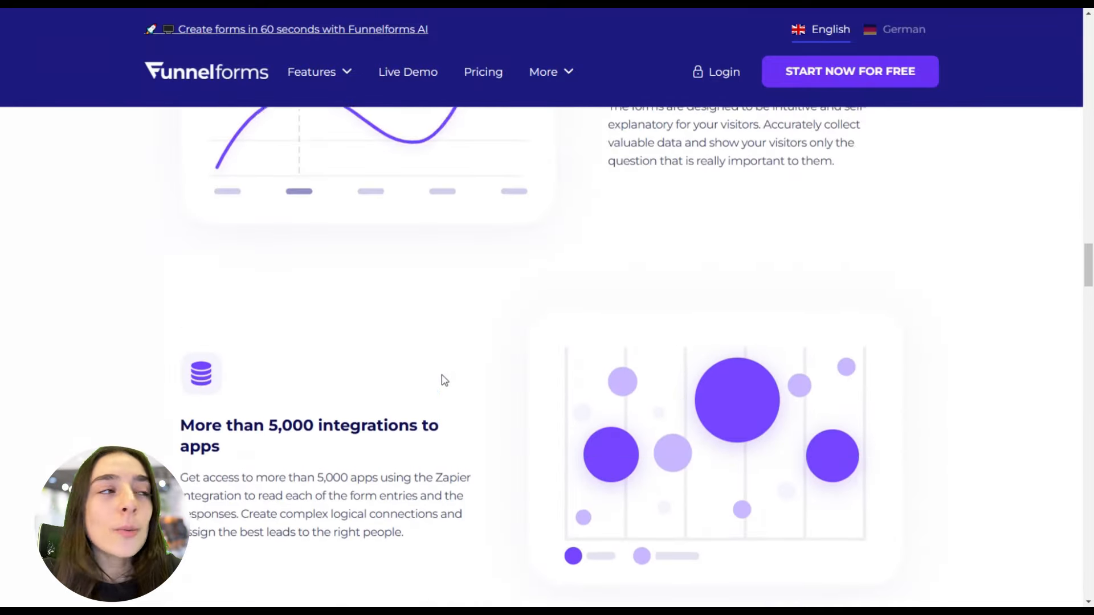
pyautogui.scroll(5, 445, 380)
pyautogui.scroll(6, 444, 380)
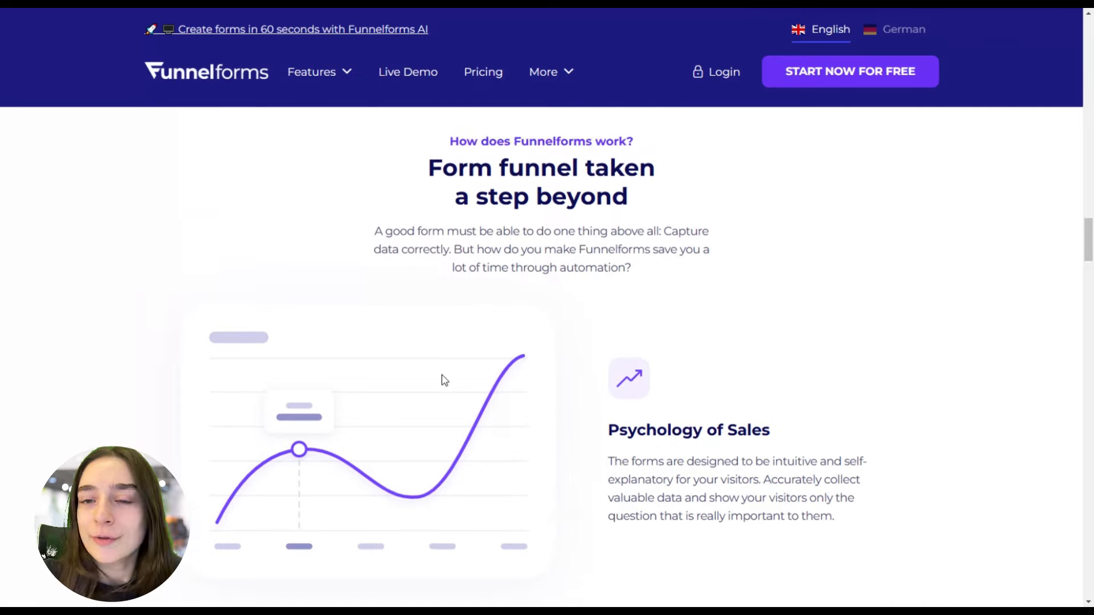
pyautogui.scroll(12, 444, 380)
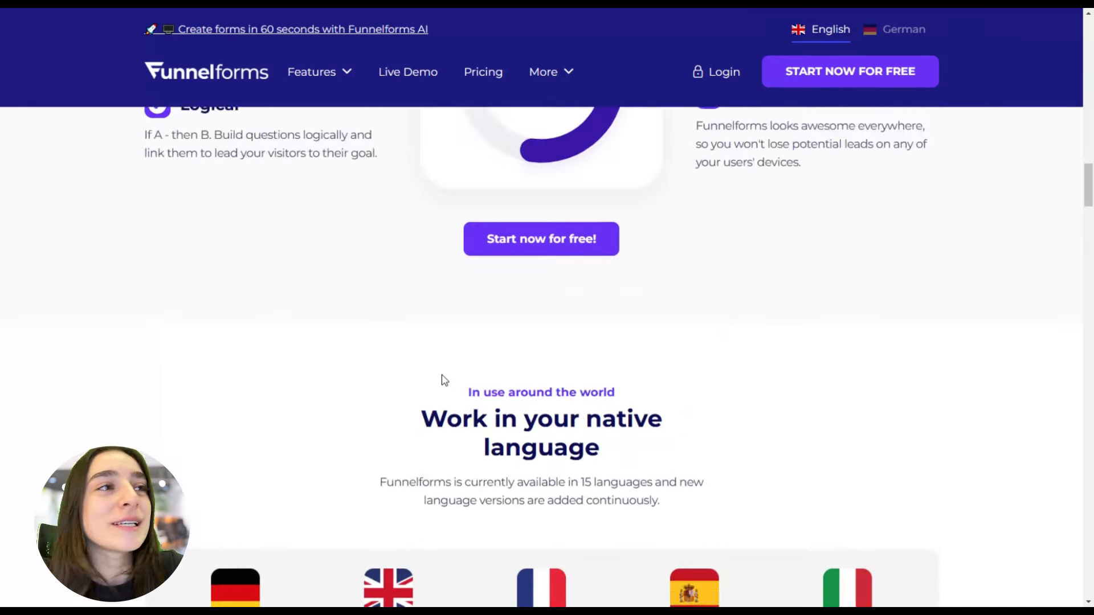
pyautogui.scroll(4, 445, 380)
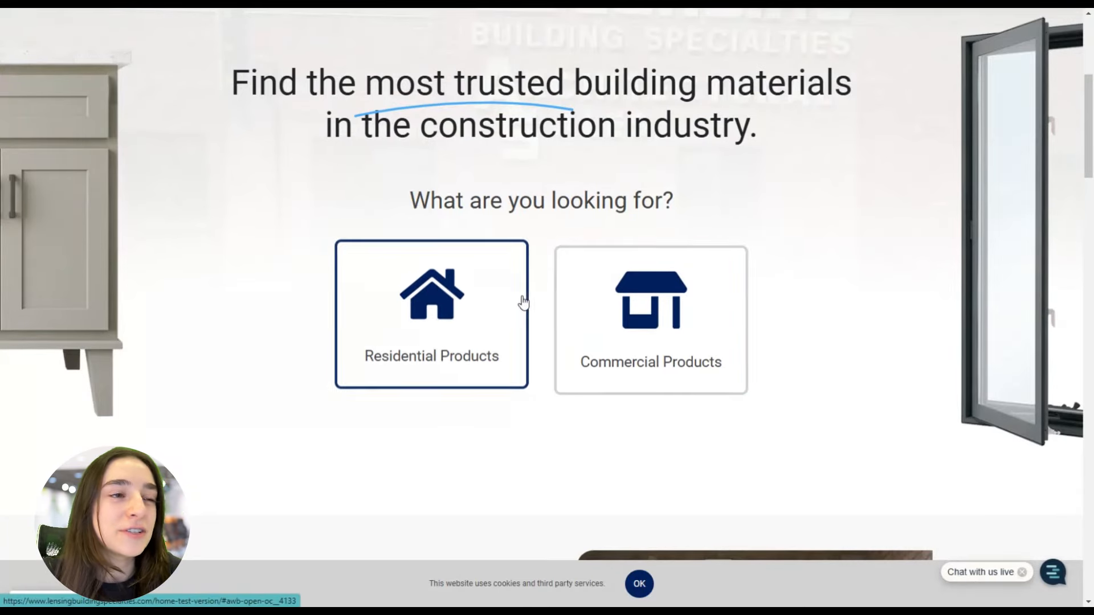
# - Walk through the building supplier's multi-step form for Commercial Products, choosing Access Control, General Contractor and Request a quote, up to the contact fields
pyautogui.click(490, 305)
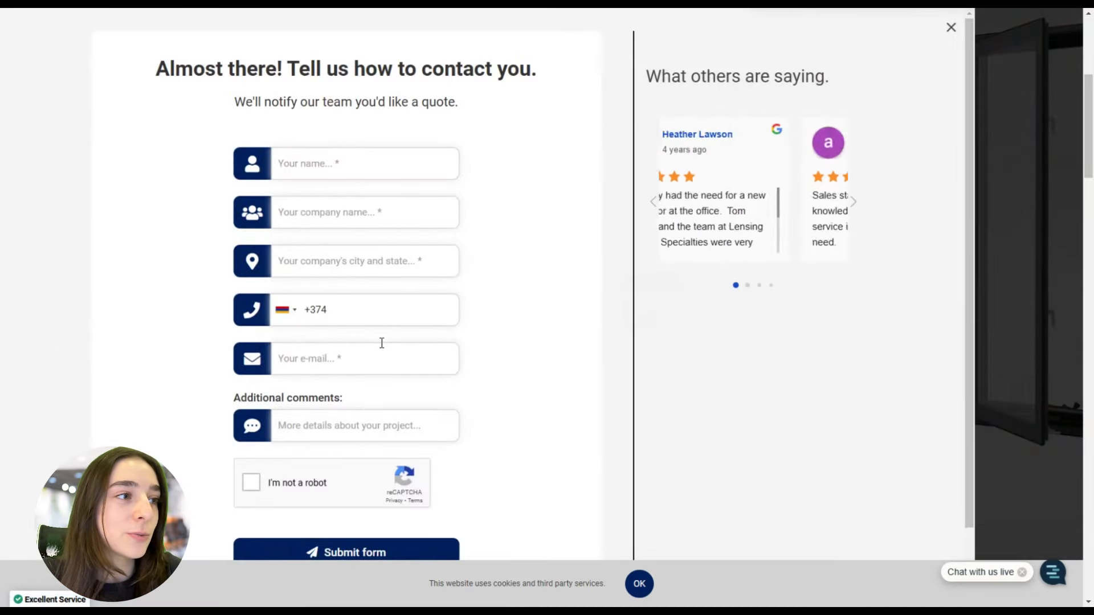
pyautogui.click(952, 27)
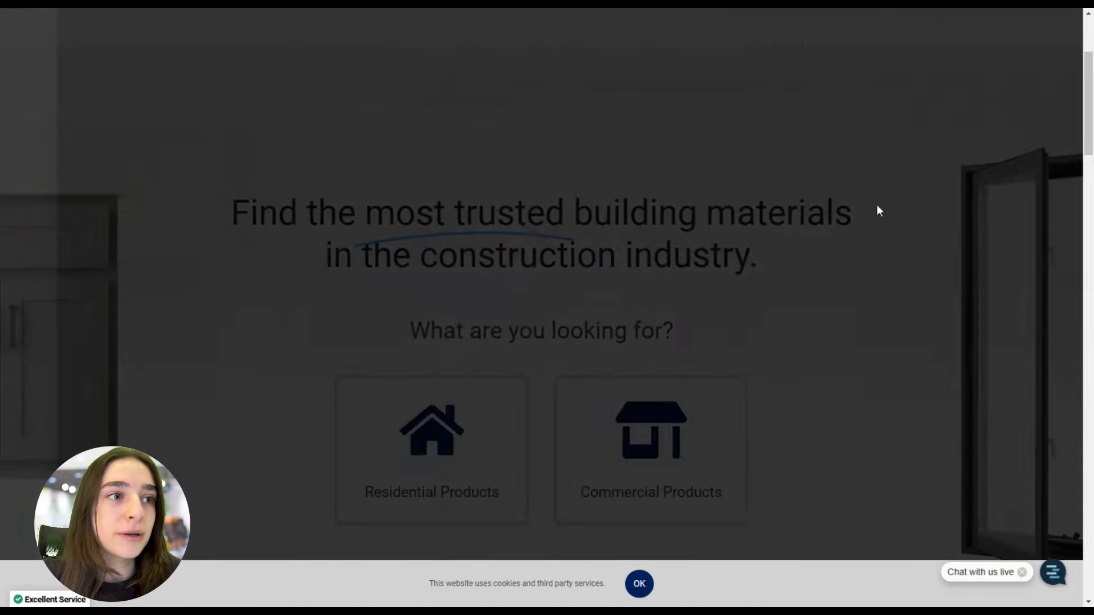
pyautogui.click(646, 450)
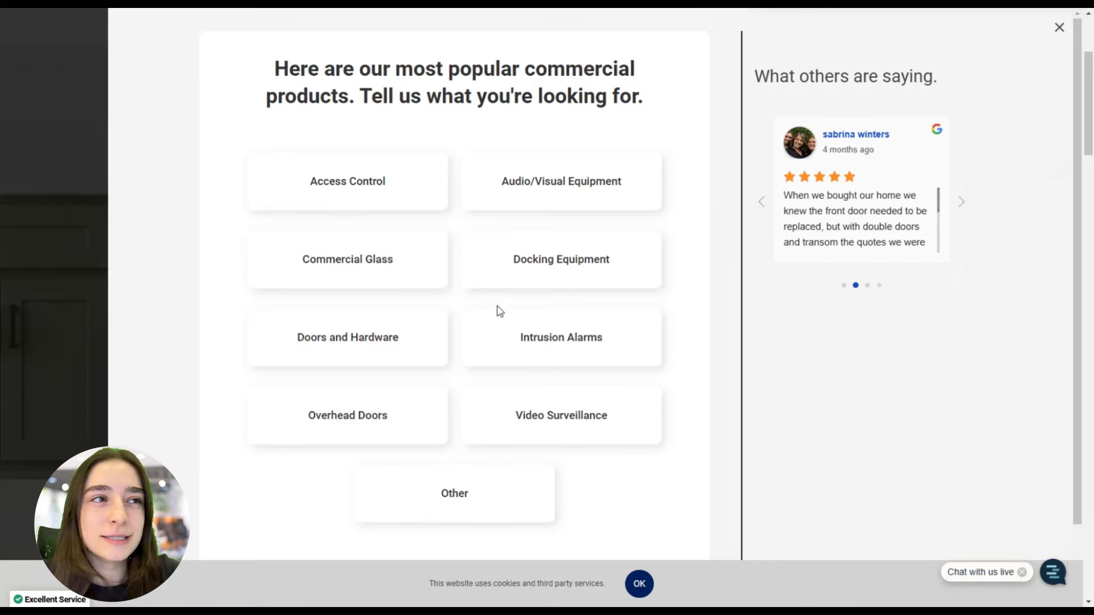
pyautogui.click(362, 182)
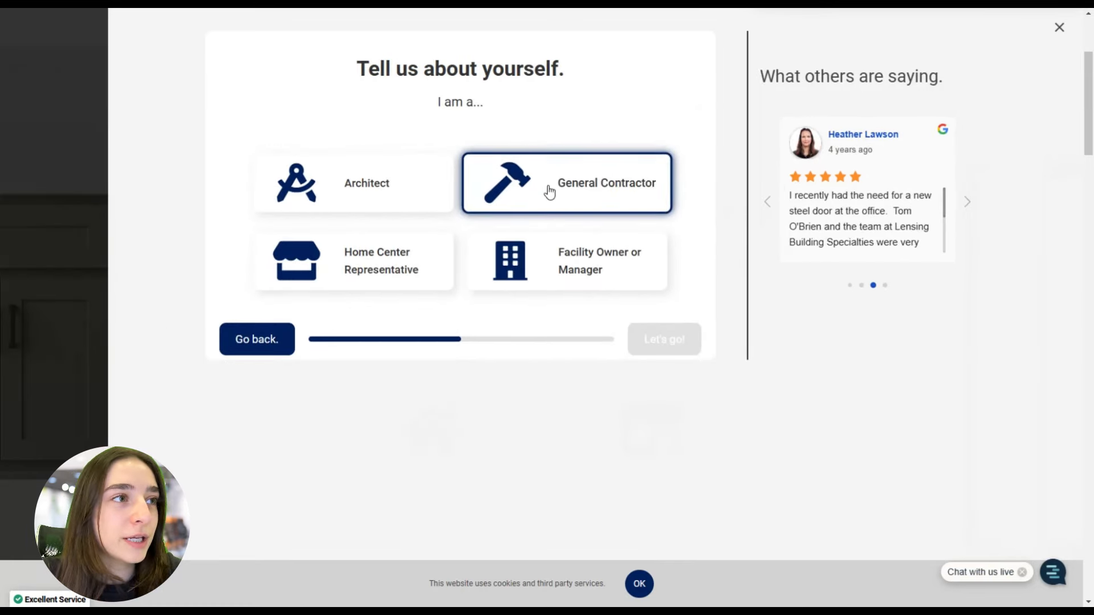
pyautogui.click(548, 192)
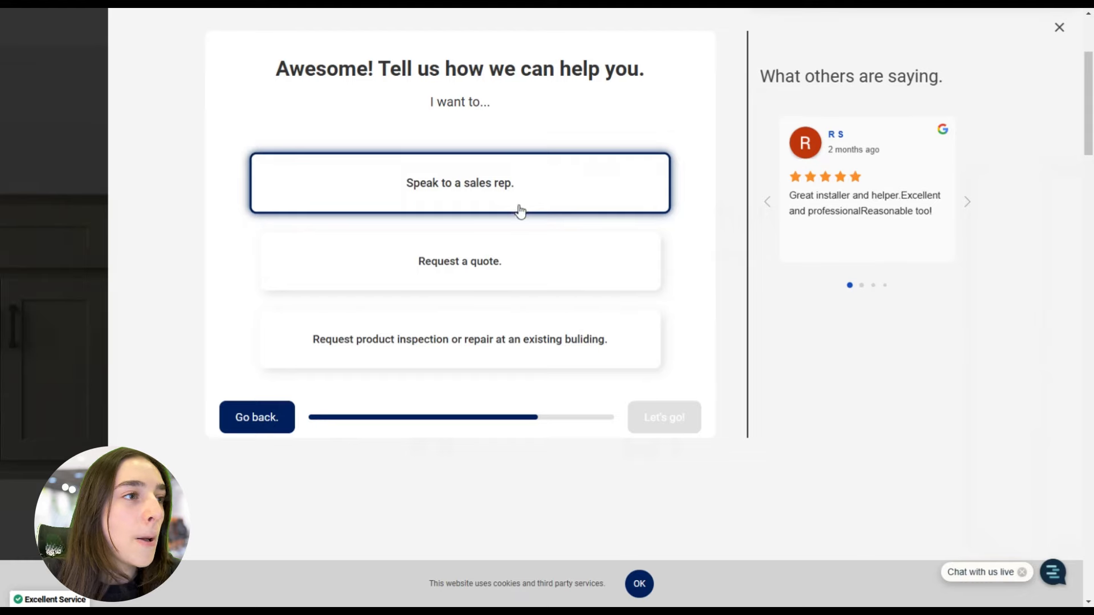
pyautogui.click(488, 273)
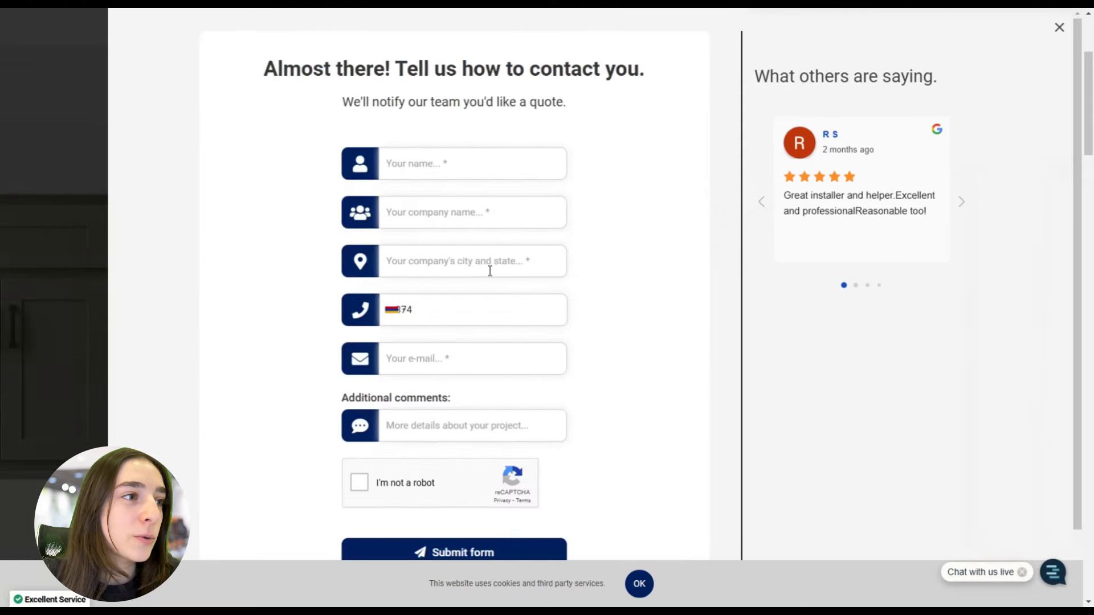
pyautogui.click(452, 164)
pyautogui.click(422, 215)
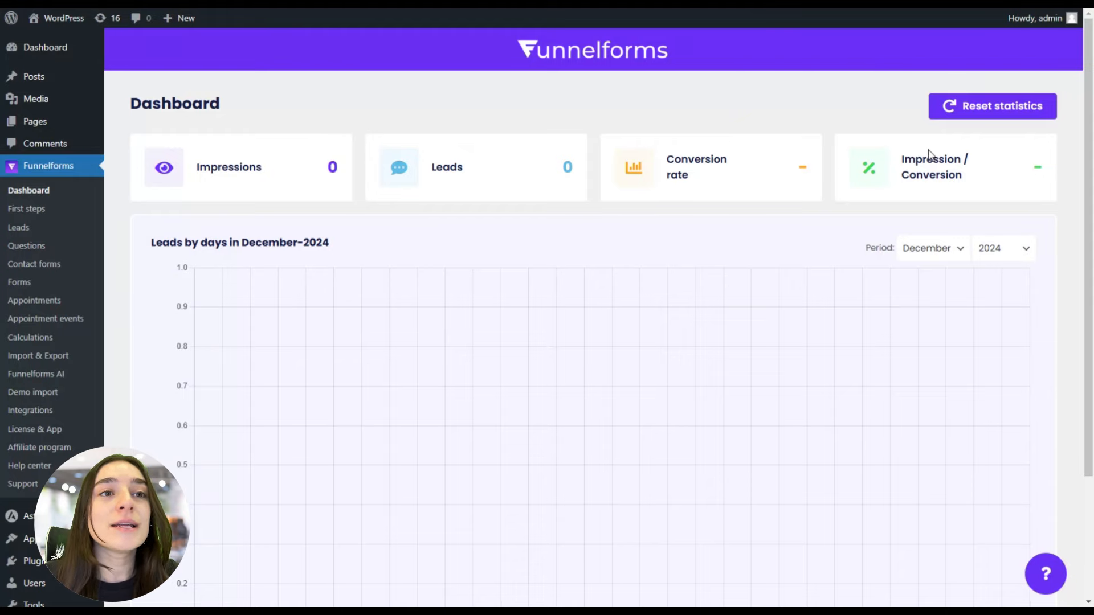
# - Review the lead statistics on the Funnelforms dashboard in WordPress, plus the First steps checklist and system requirements
pyautogui.scroll(-3, 613, 413)
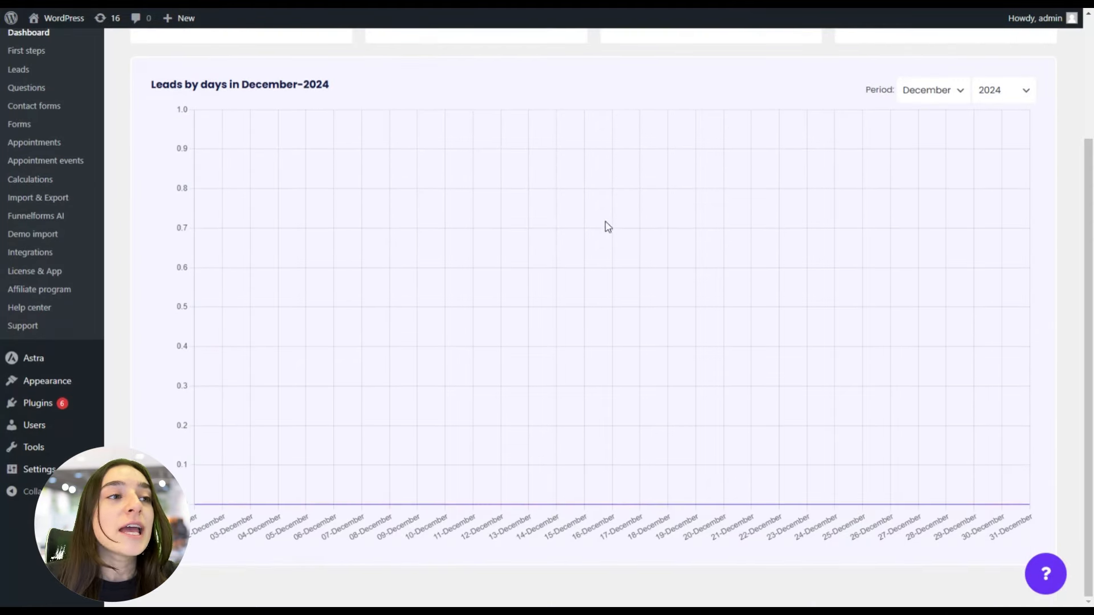
pyautogui.scroll(2, 382, 363)
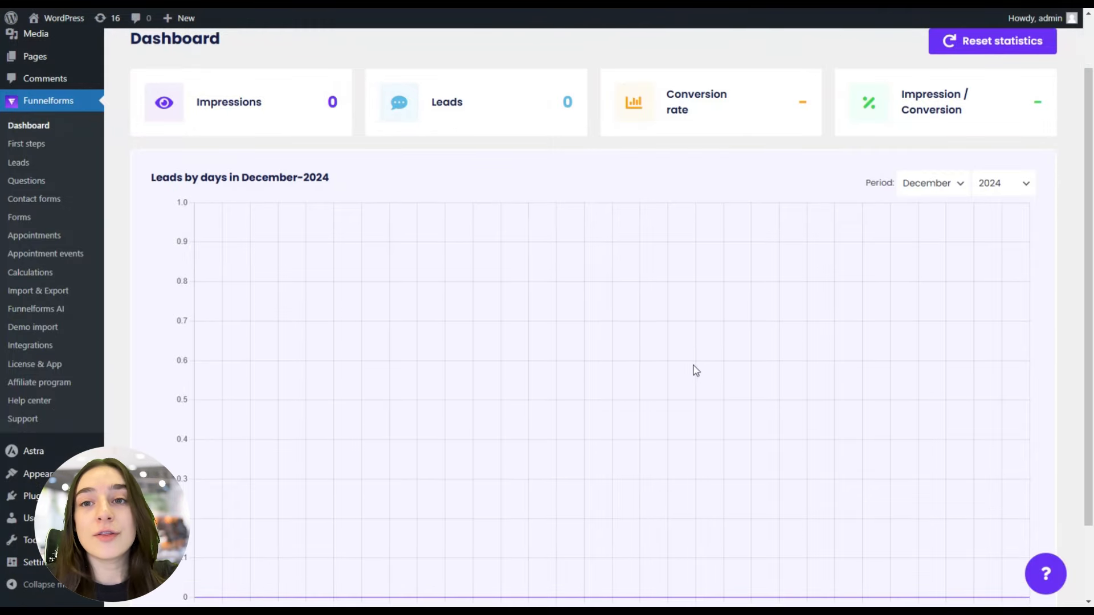
pyautogui.click(65, 152)
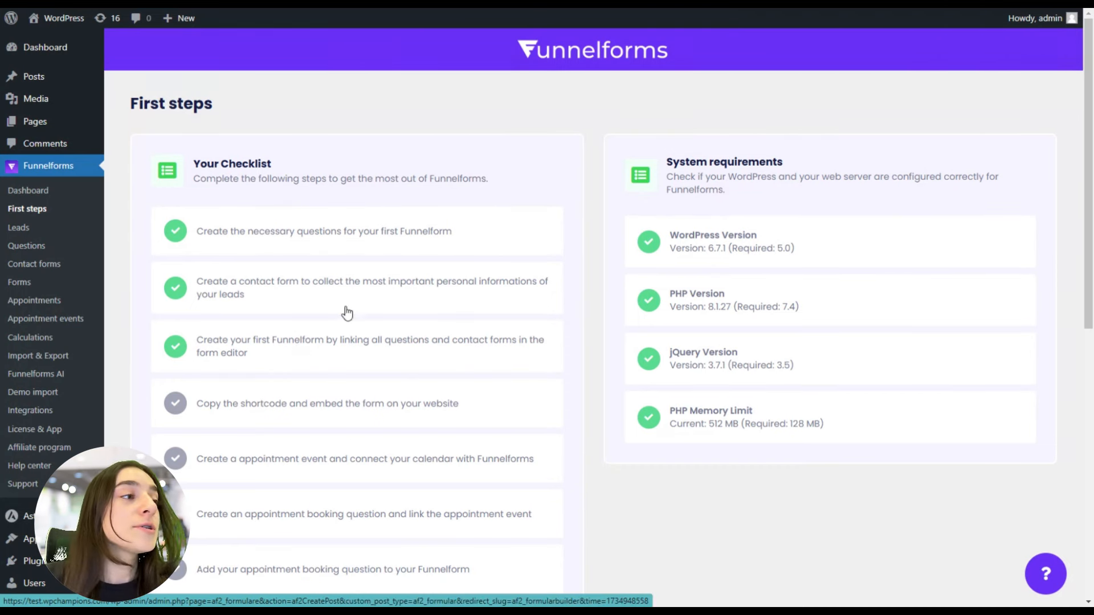
pyautogui.scroll(-1, 207, 330)
pyautogui.scroll(-1, 206, 329)
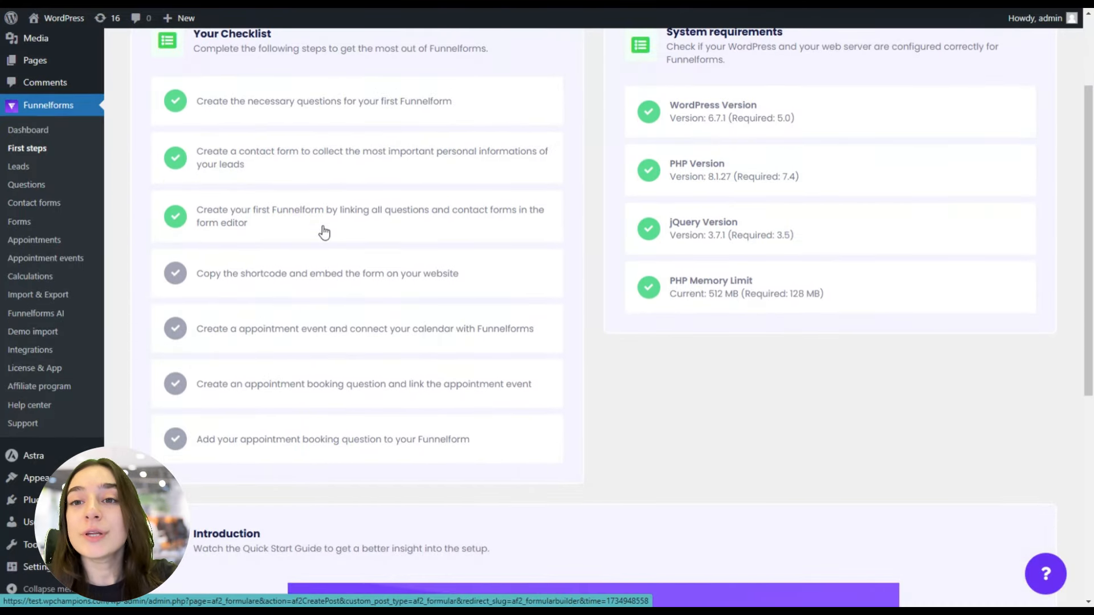
pyautogui.scroll(1, 310, 222)
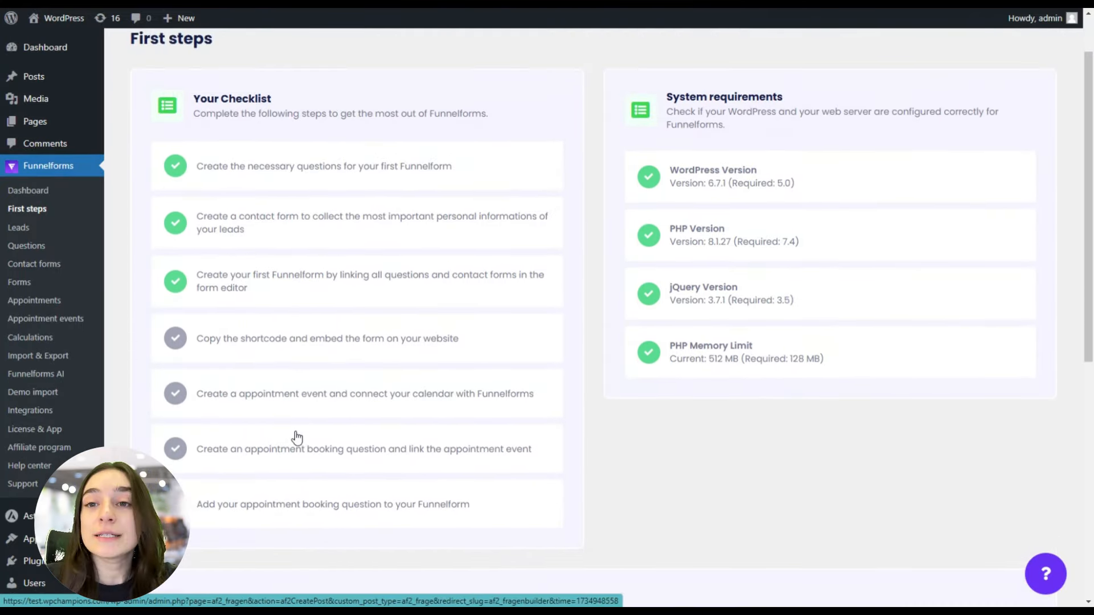
pyautogui.scroll(1, 715, 210)
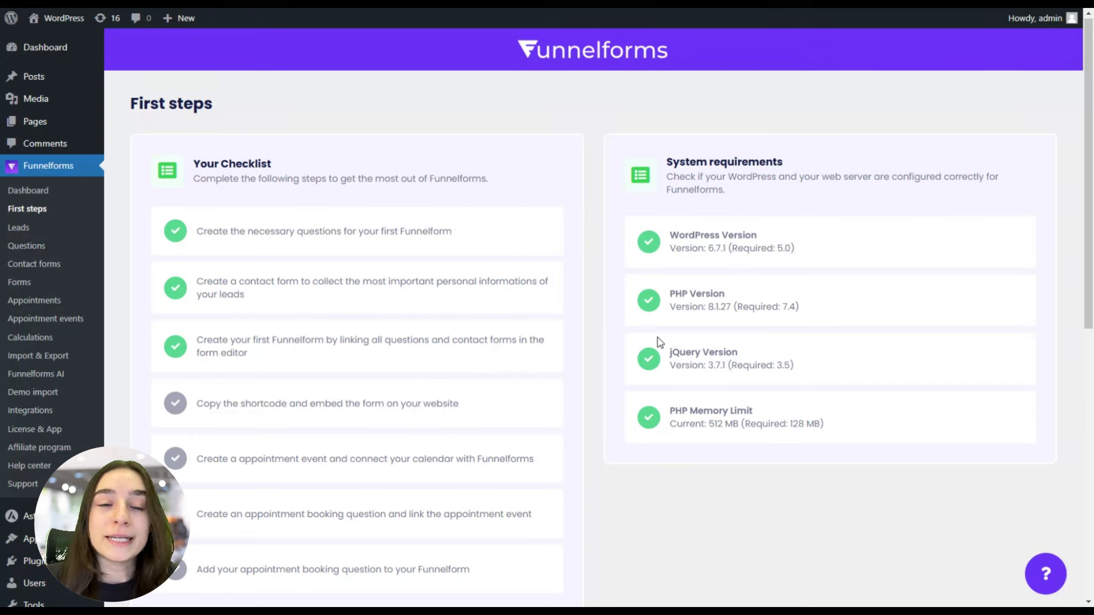
# - Examine the Leads overview, including its entry table and export options
pyautogui.click(38, 231)
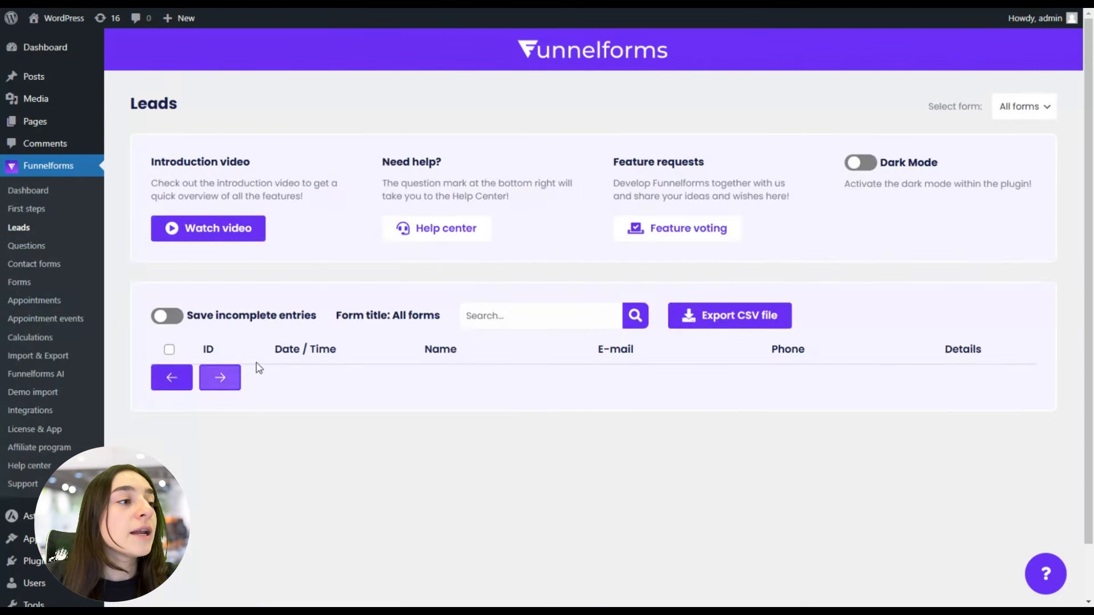
pyautogui.scroll(-1, 310, 383)
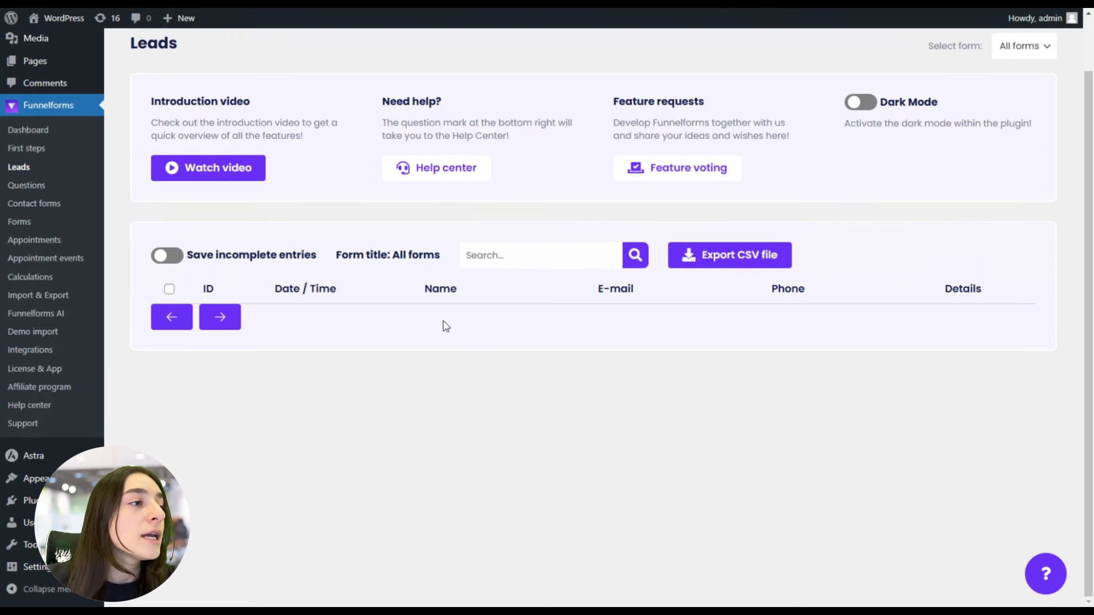
# - Create a new question from the Questions overview and review the element types available in the question editor
pyautogui.click(62, 187)
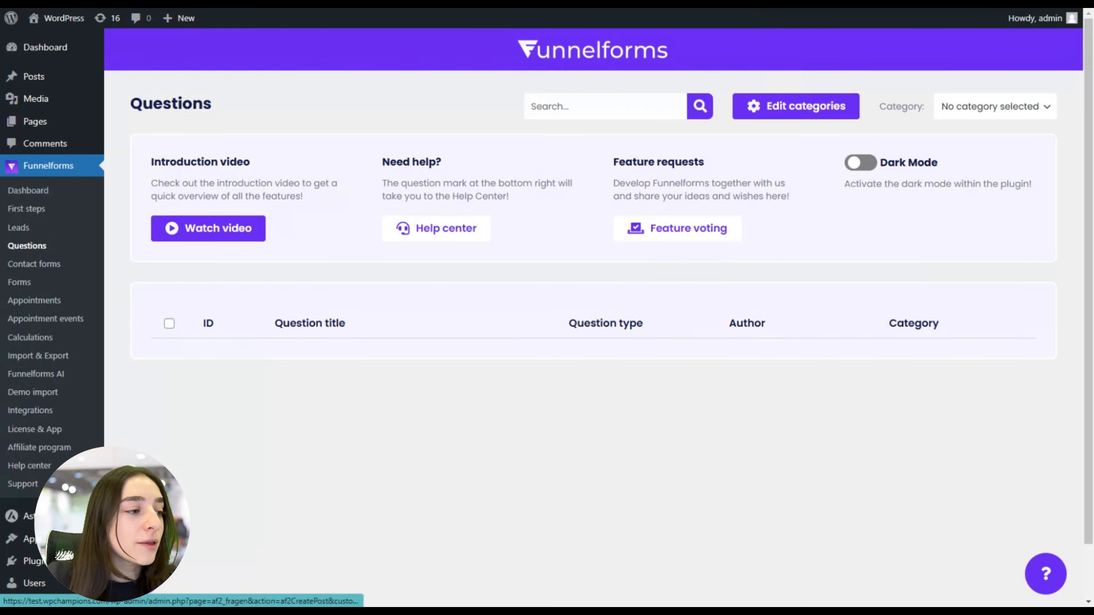
pyautogui.click(139, 570)
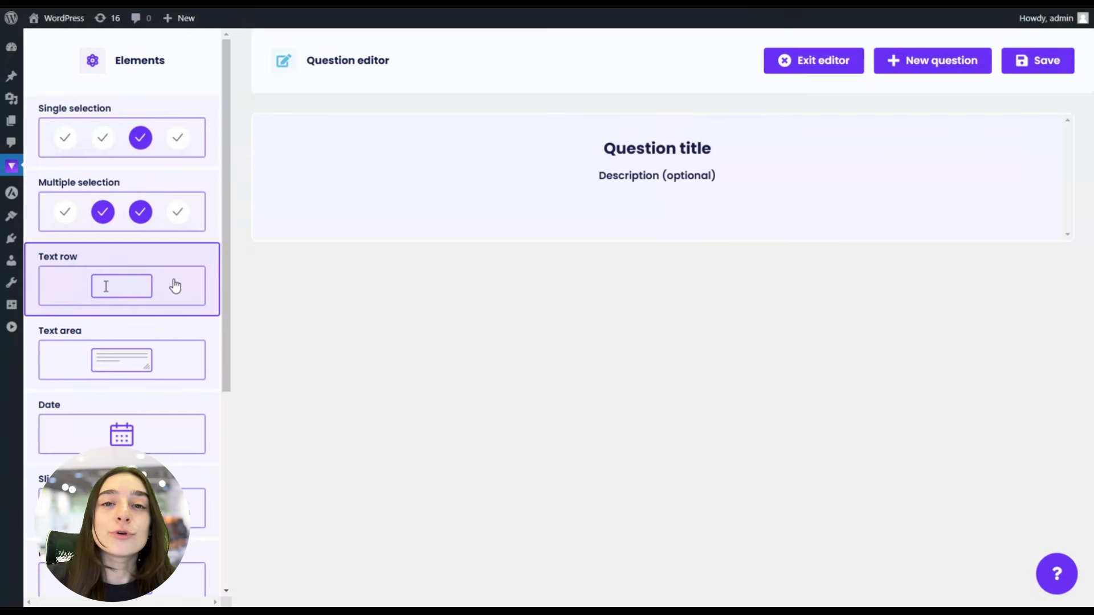
pyautogui.scroll(-1, 183, 274)
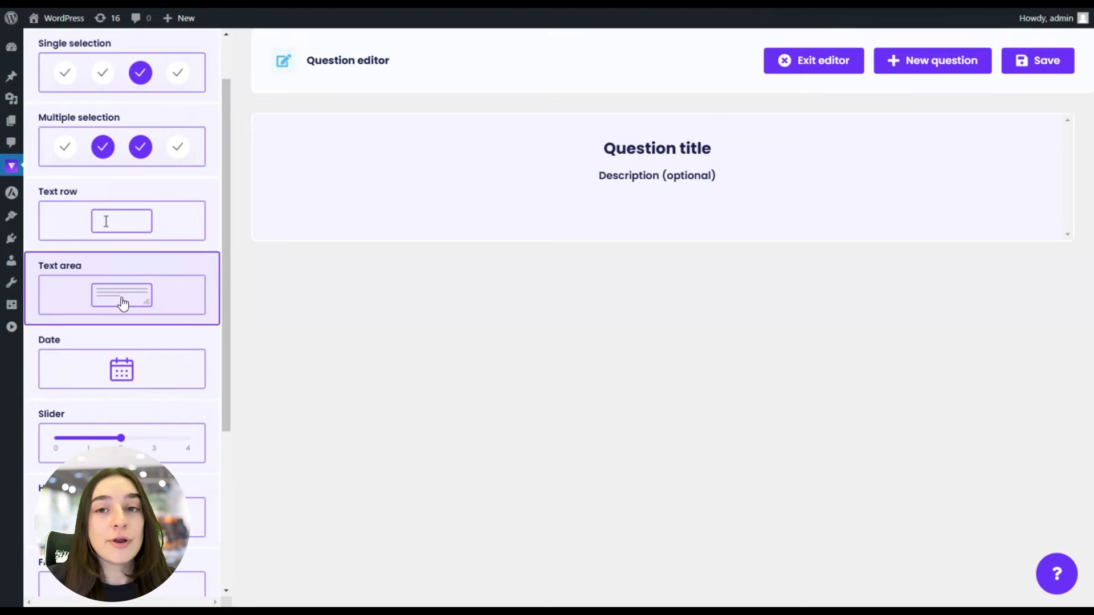
pyautogui.scroll(-1, 114, 323)
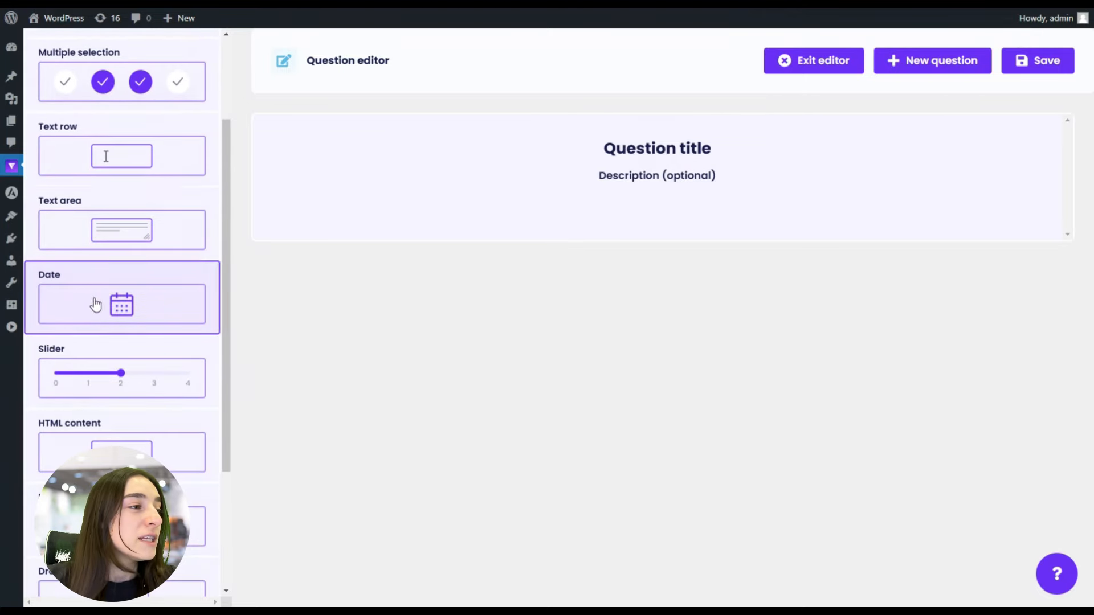
pyautogui.scroll(-1, 119, 305)
pyautogui.scroll(-1, 140, 302)
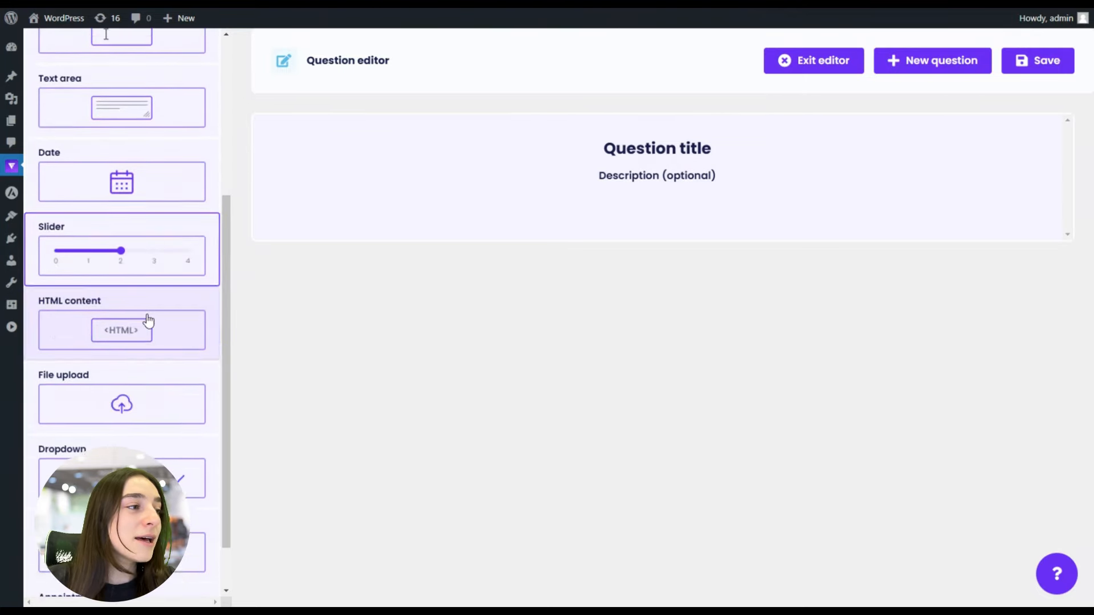
pyautogui.scroll(-1, 108, 319)
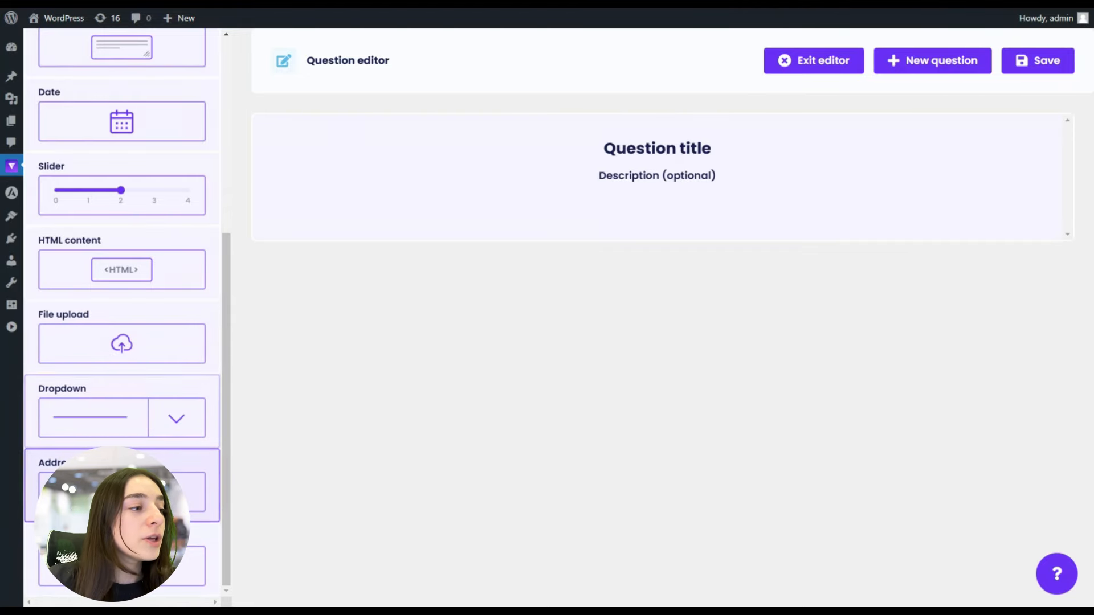
pyautogui.scroll(5, 195, 378)
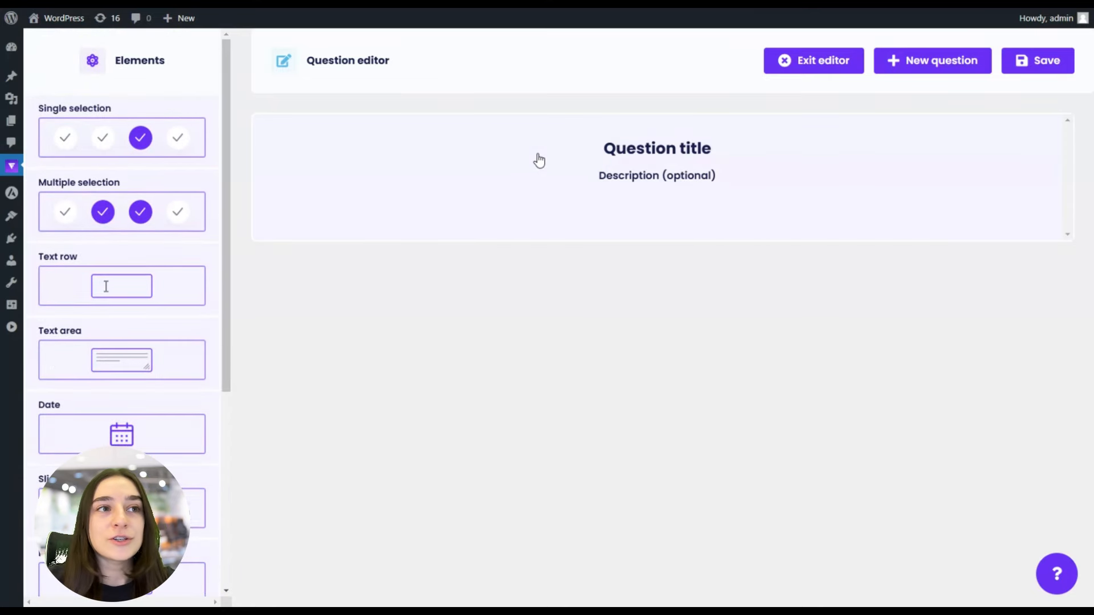
# - Enter "What services are you interested in?" as the title of the new question
pyautogui.click(647, 155)
pyautogui.click(420, 269)
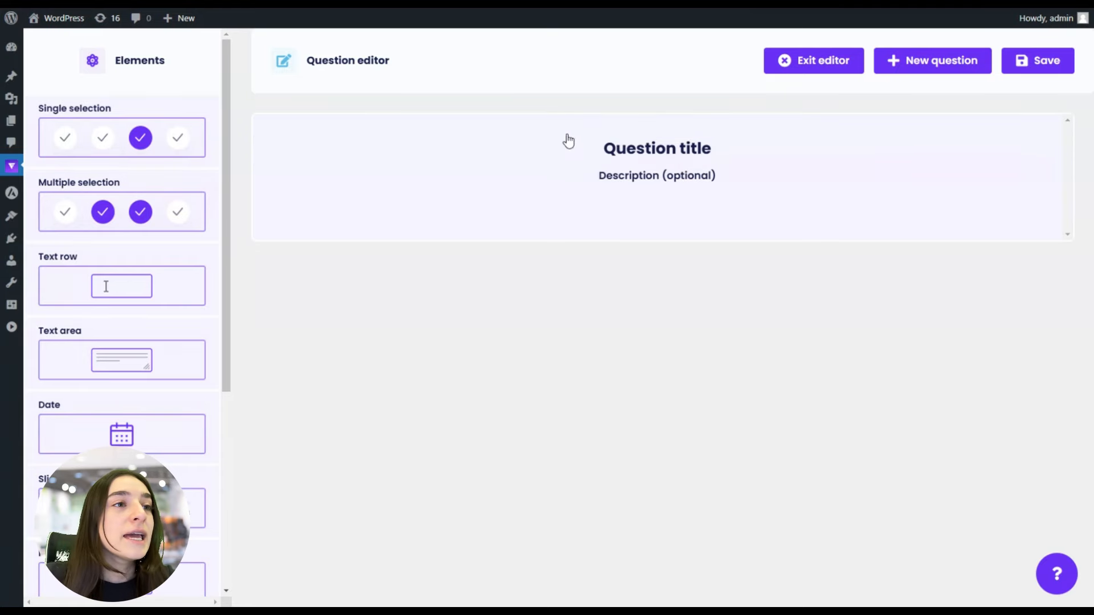
pyautogui.click(621, 149)
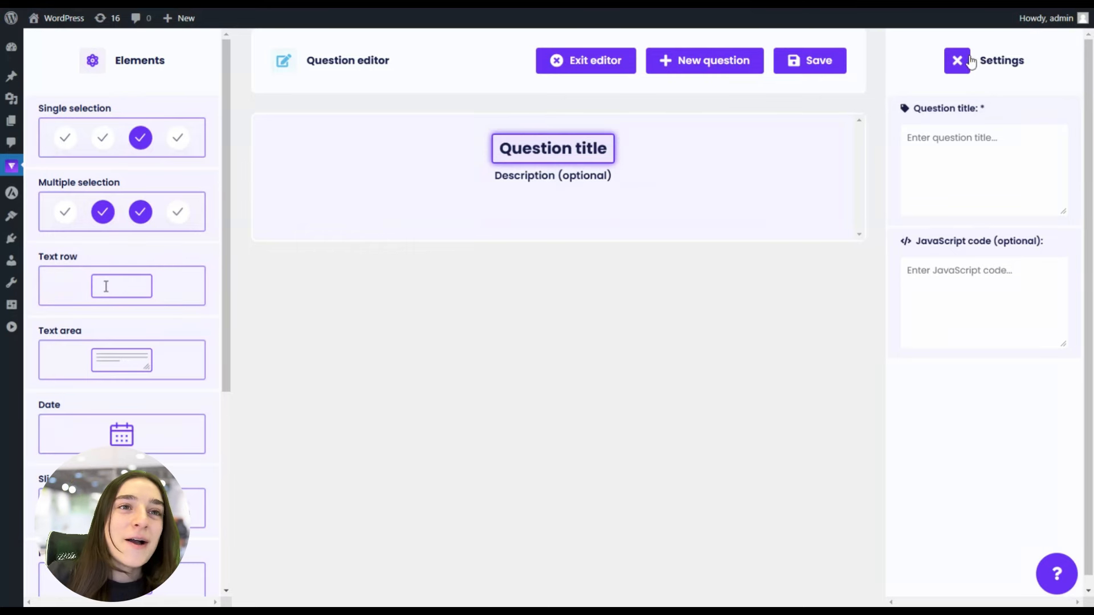
pyautogui.click(936, 137)
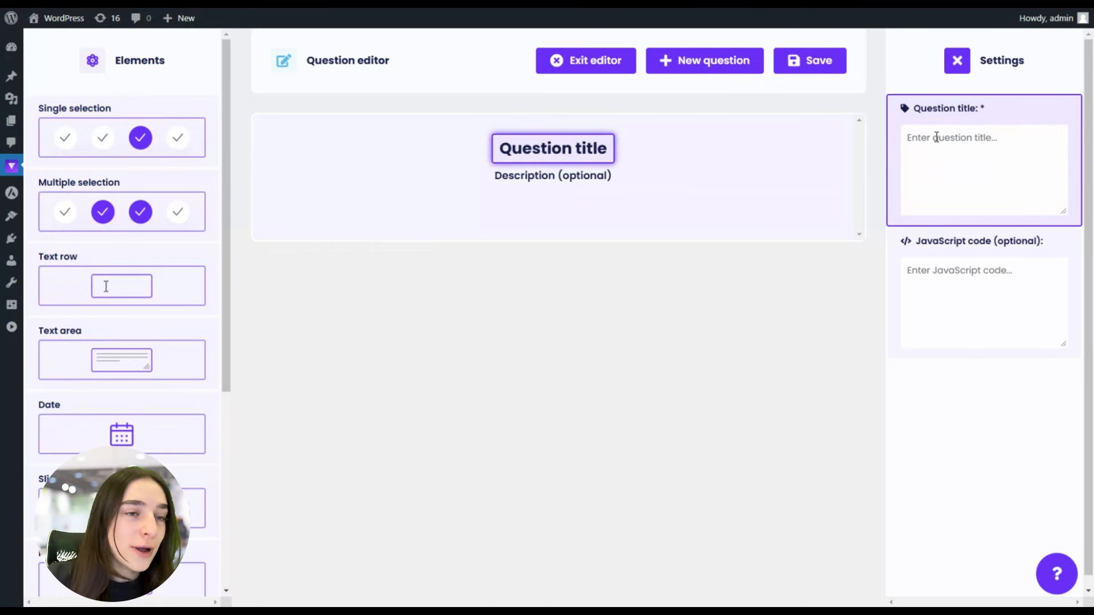
pyautogui.write('W')
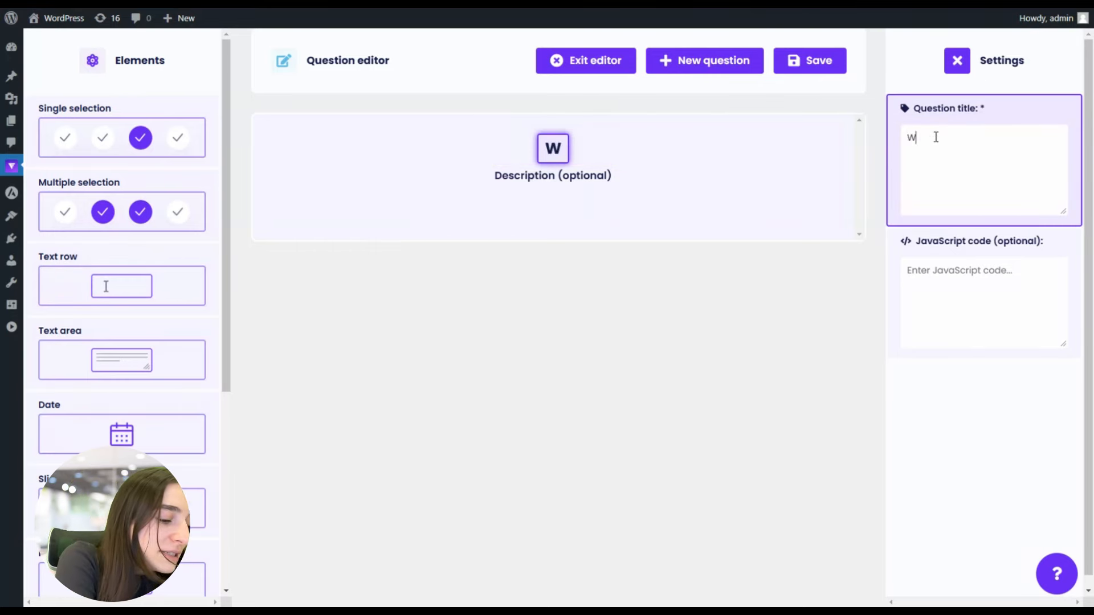
pyautogui.write('hat services a')
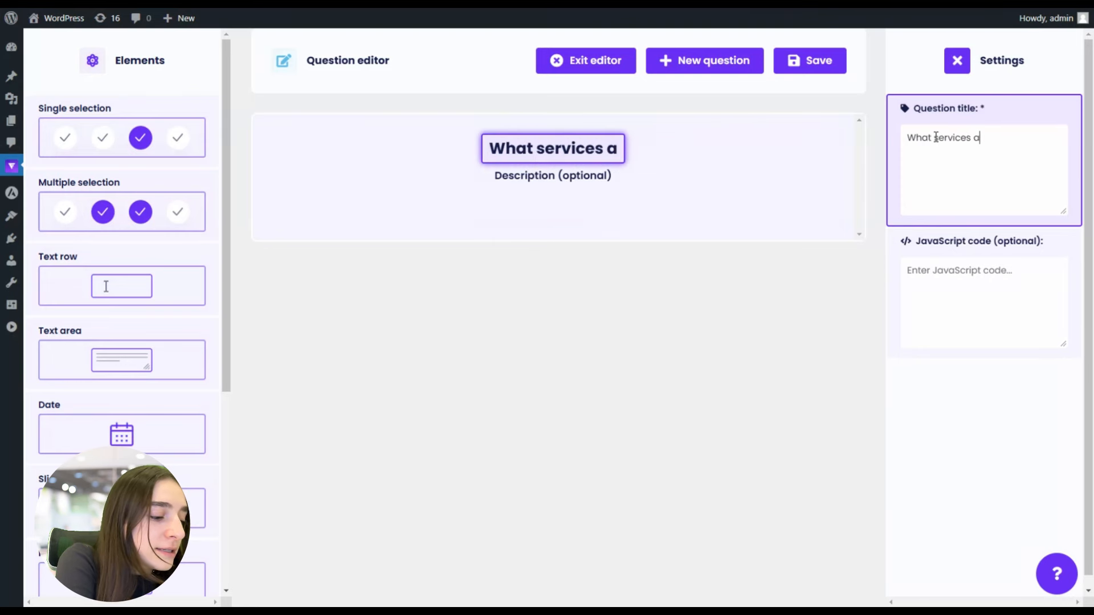
pyautogui.write('re you interested in?')
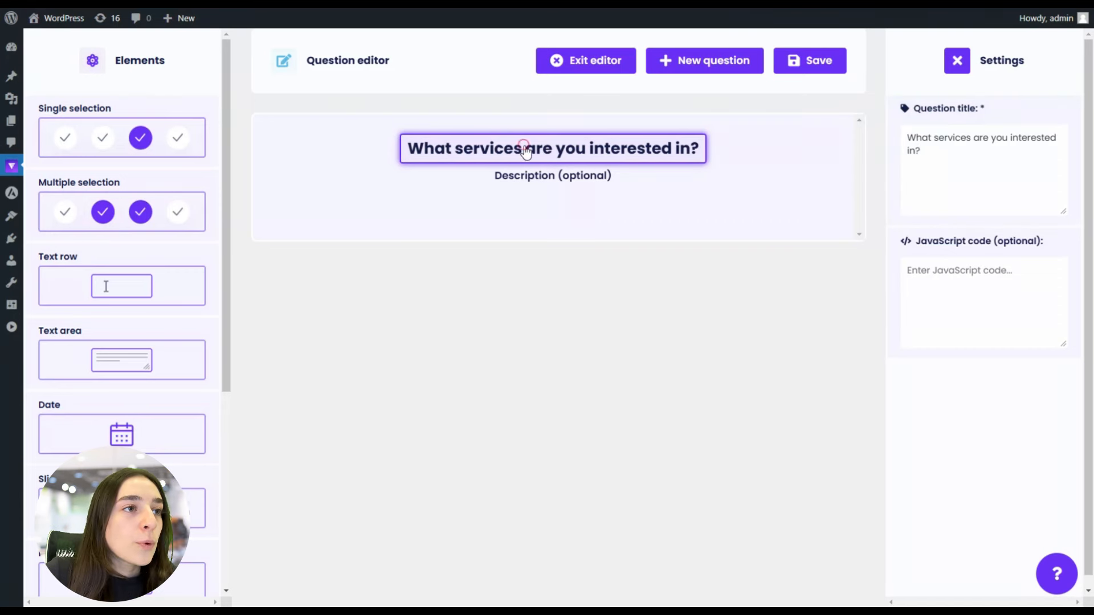
# - Change "services" to "service" in the question title
pyautogui.click(971, 138)
pyautogui.press('BackSpace')
pyautogui.press('BackSpace')
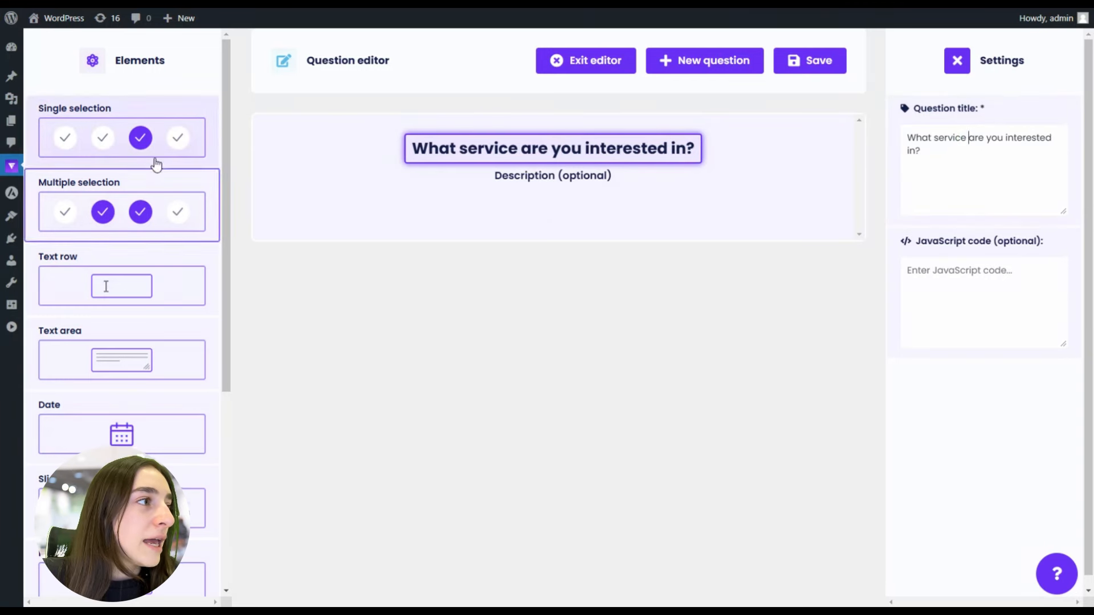
# - Add a Single selection element to the question and set the first answer's text to "Video content services"
pyautogui.click(133, 149)
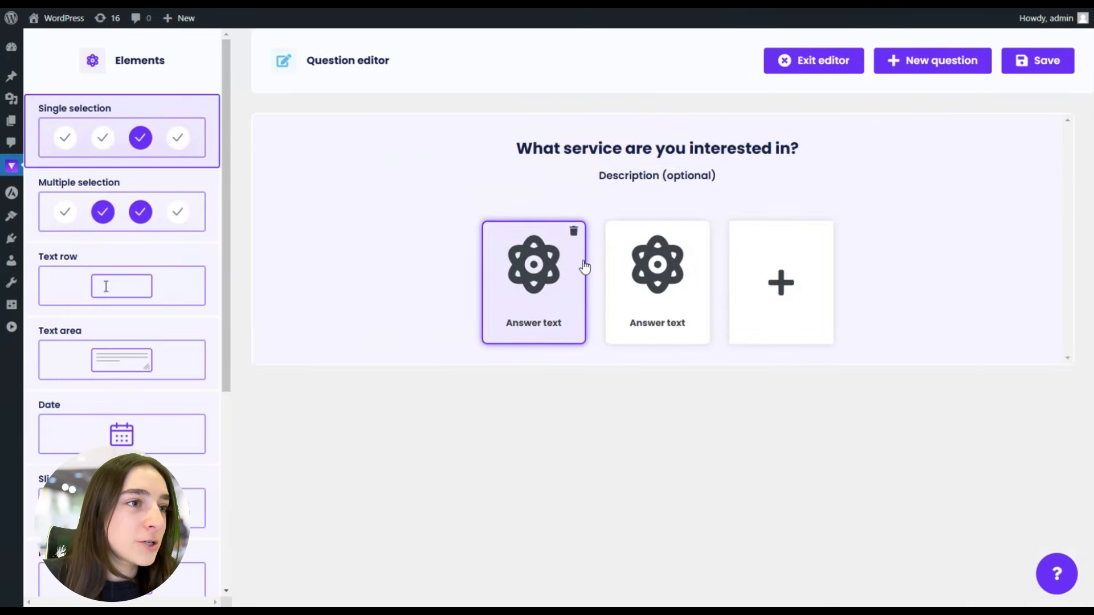
pyautogui.click(551, 295)
pyautogui.click(982, 154)
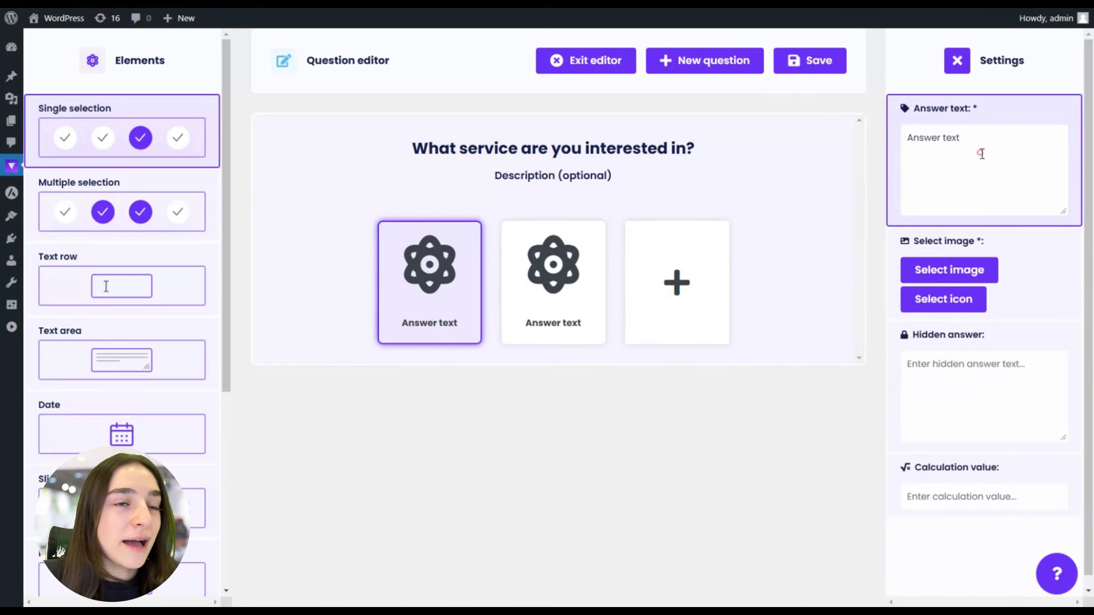
pyautogui.moveTo(983, 138); pyautogui.dragTo(888, 175)
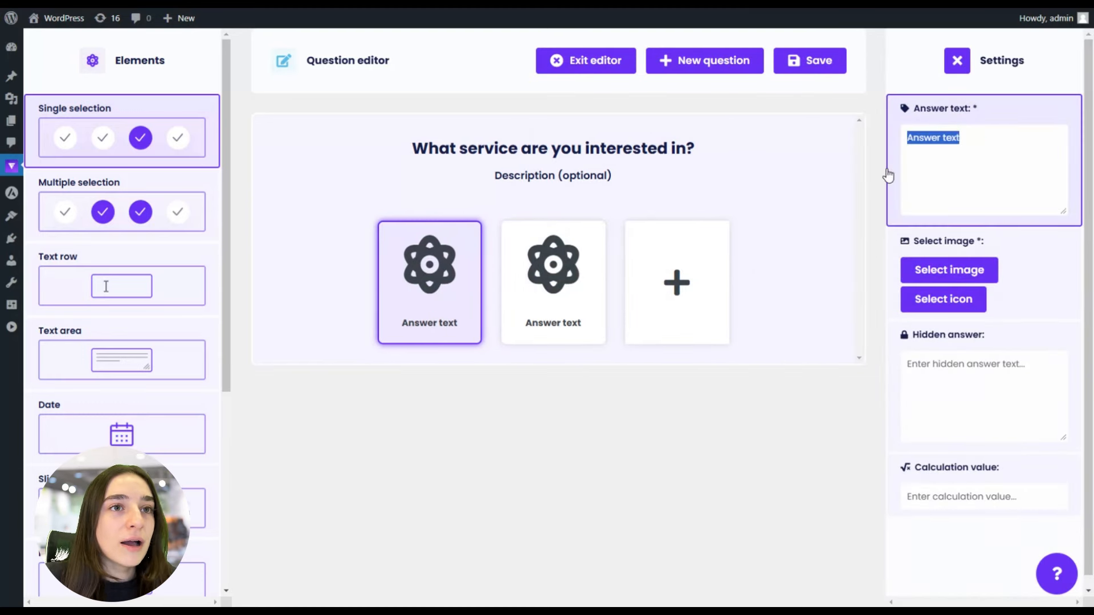
pyautogui.write('Video')
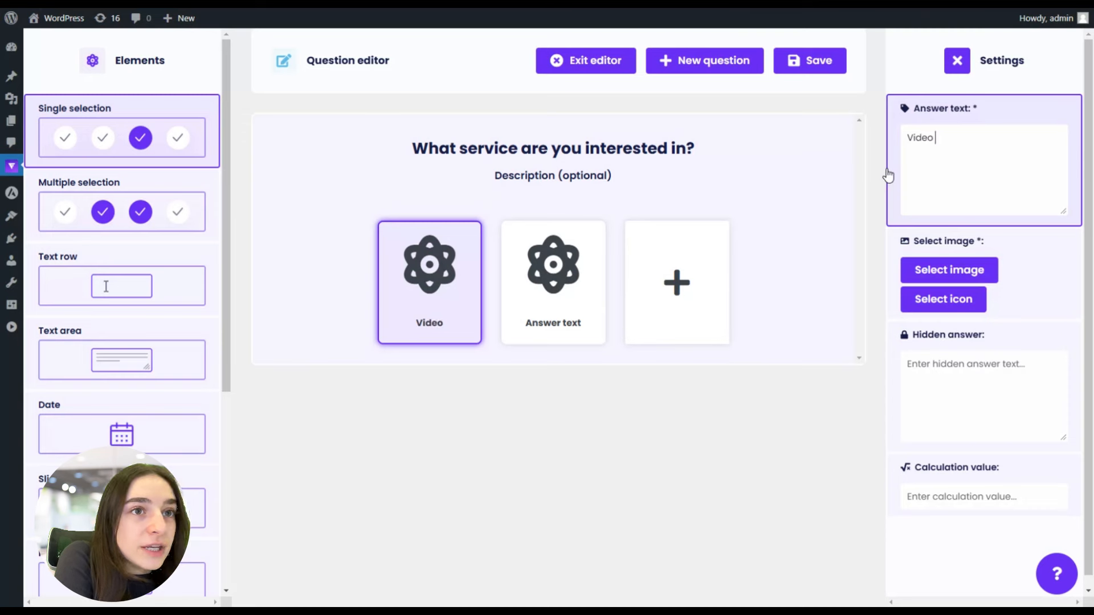
pyautogui.write(' content')
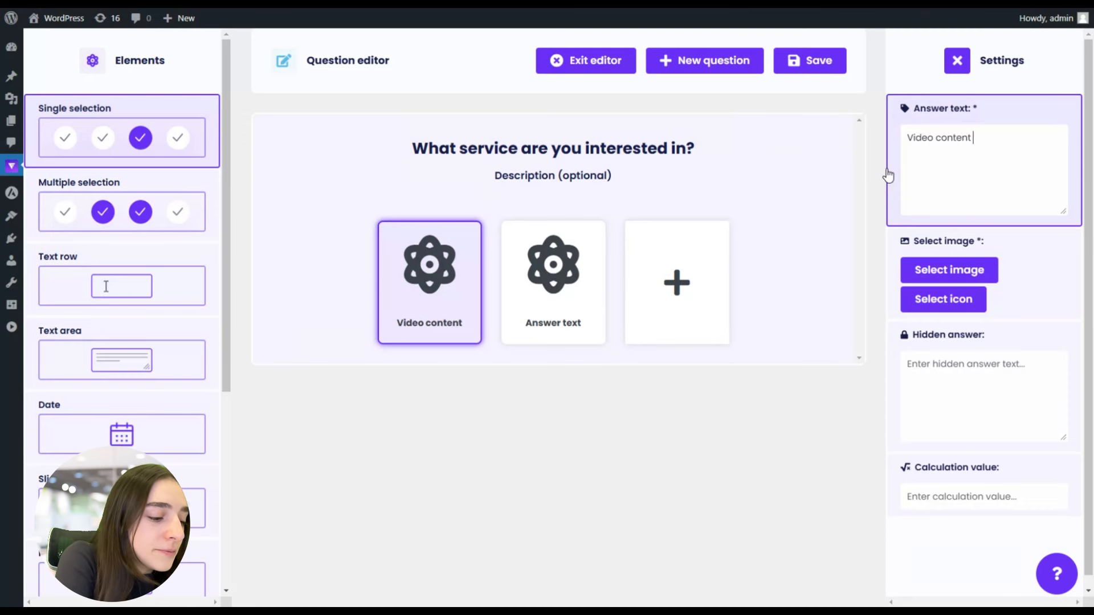
pyautogui.write(' services')
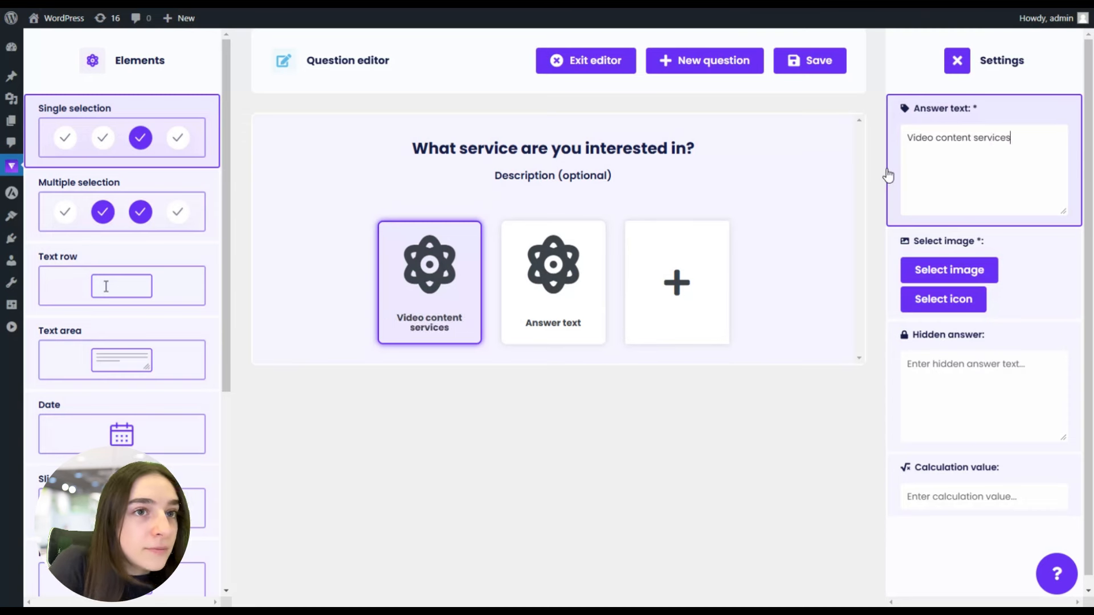
# - Replace the second answer's text with "Written content services"
pyautogui.click(546, 295)
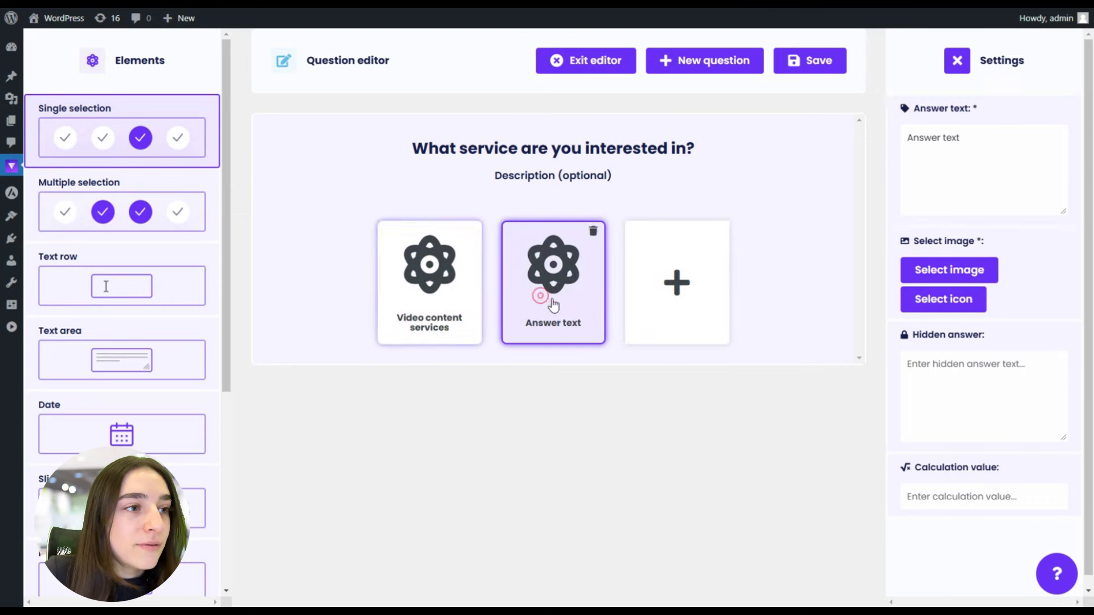
pyautogui.tripleClick(987, 131)
pyautogui.press('BackSpace')
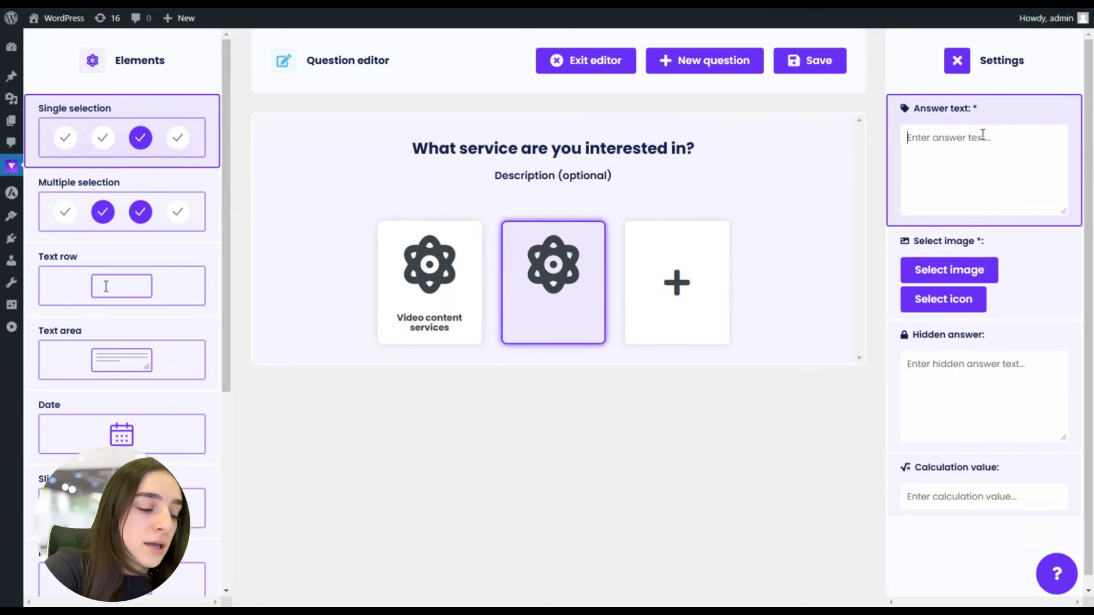
pyautogui.write('Writ')
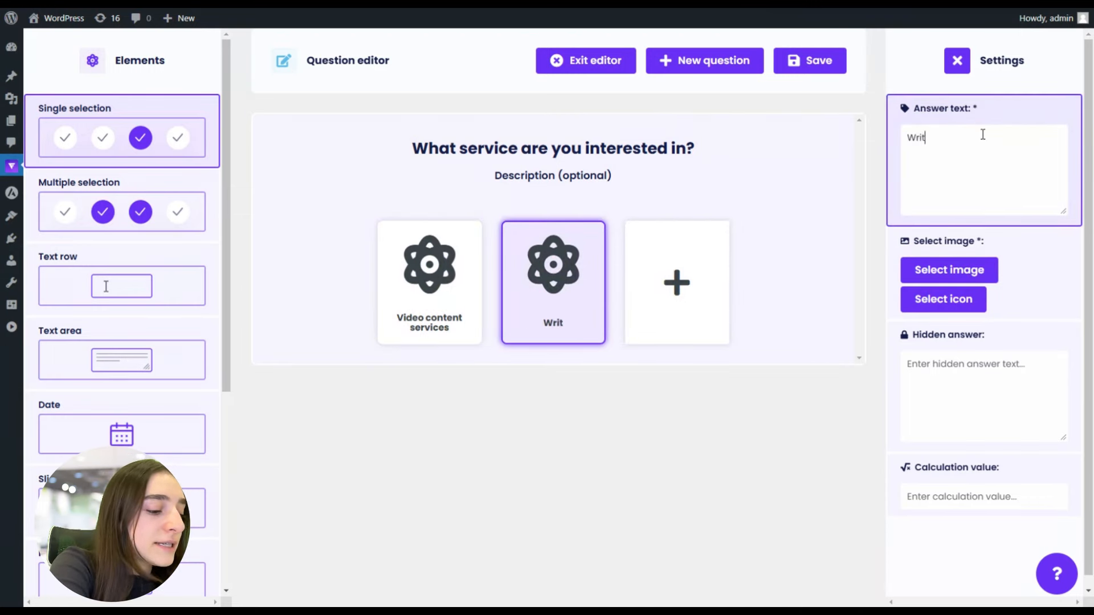
pyautogui.write('ten content s')
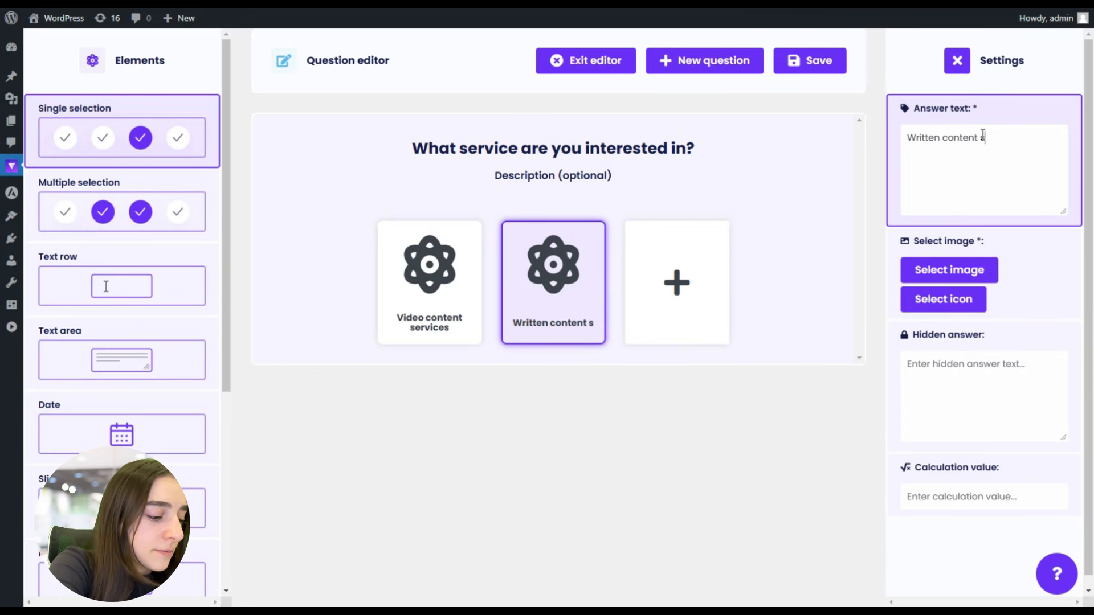
pyautogui.write('ervices')
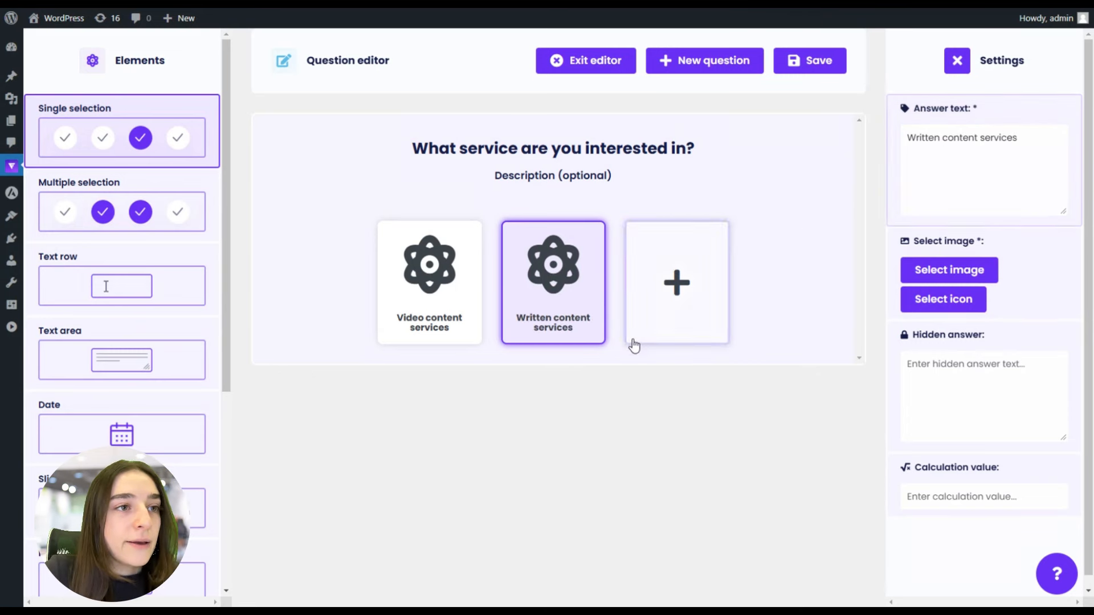
# - Add a third answer to the question with the text "Full marketing services"
pyautogui.click(645, 312)
pyautogui.click(724, 305)
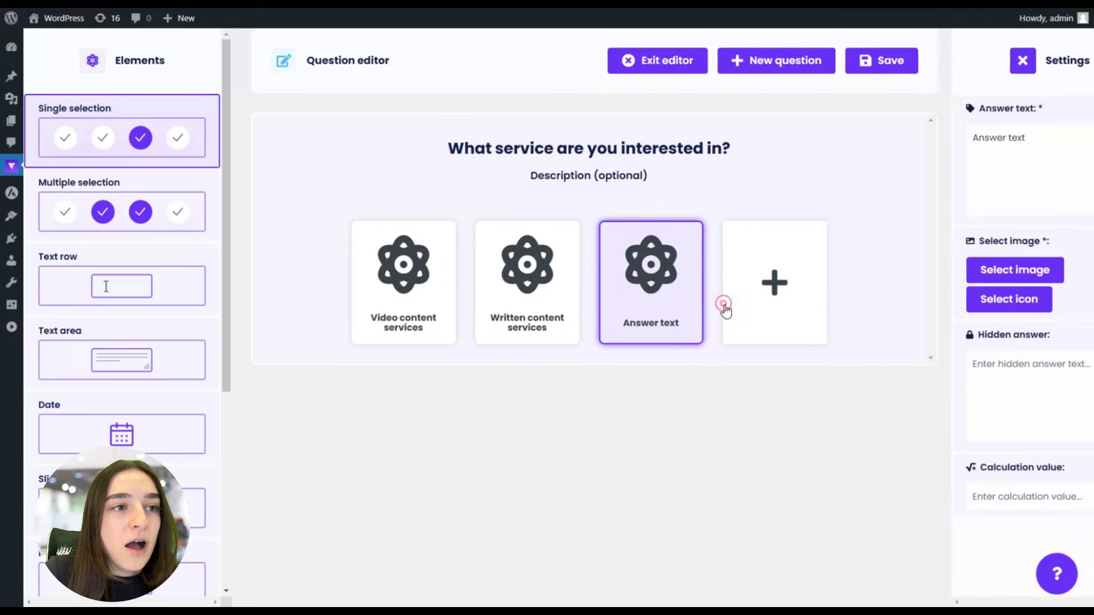
pyautogui.click(926, 151)
pyautogui.tripleClick(926, 151)
pyautogui.write('F')
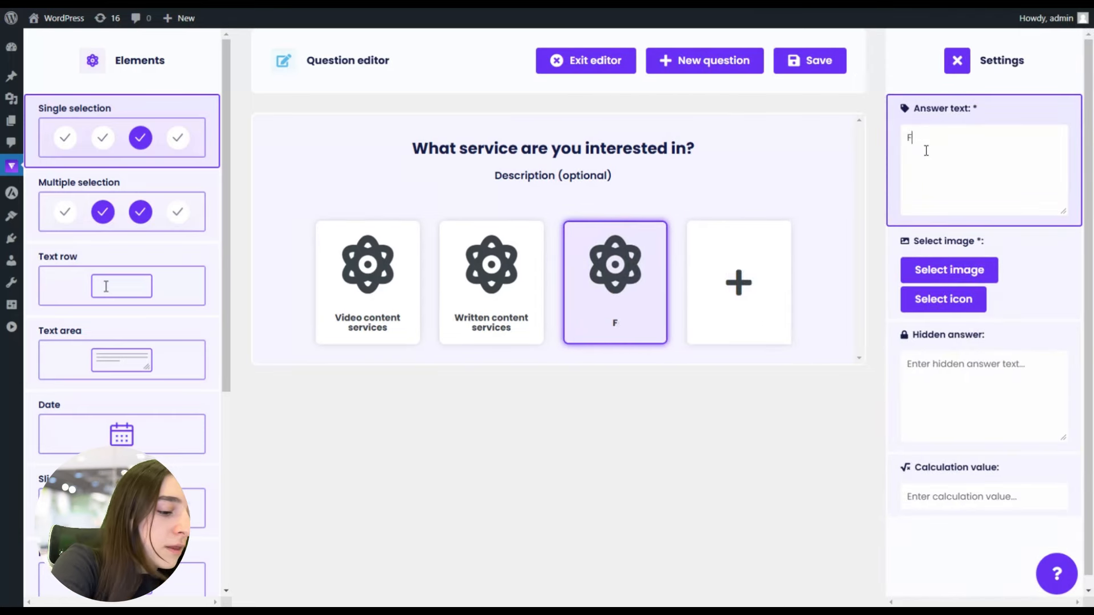
pyautogui.write('ull marketing services')
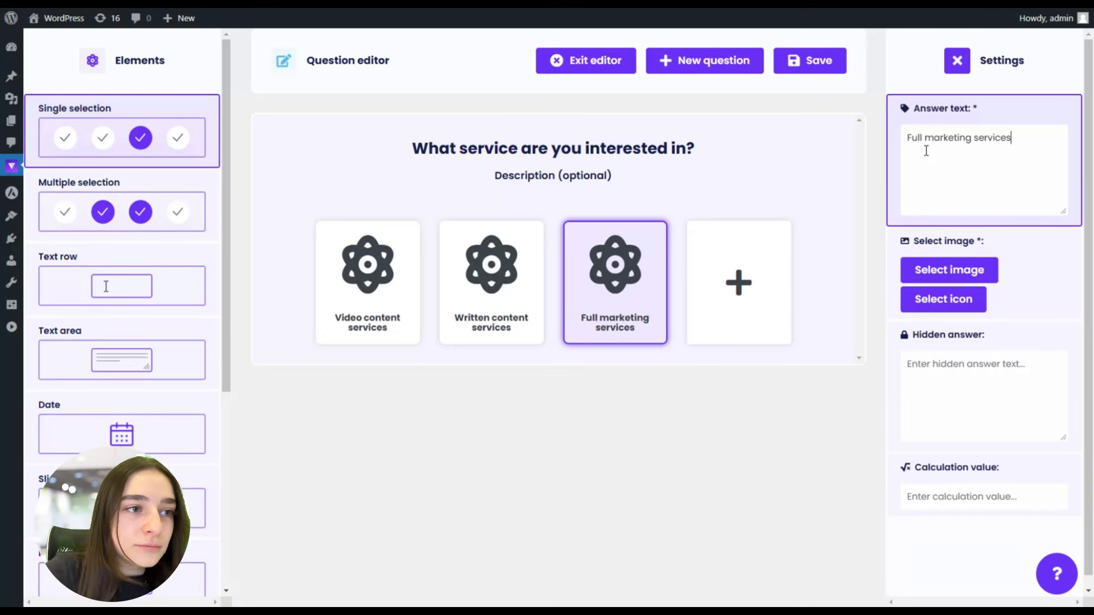
# - Search the icons for "video" and assign the plain video camera icon to the "Video content services" answer
pyautogui.click(393, 291)
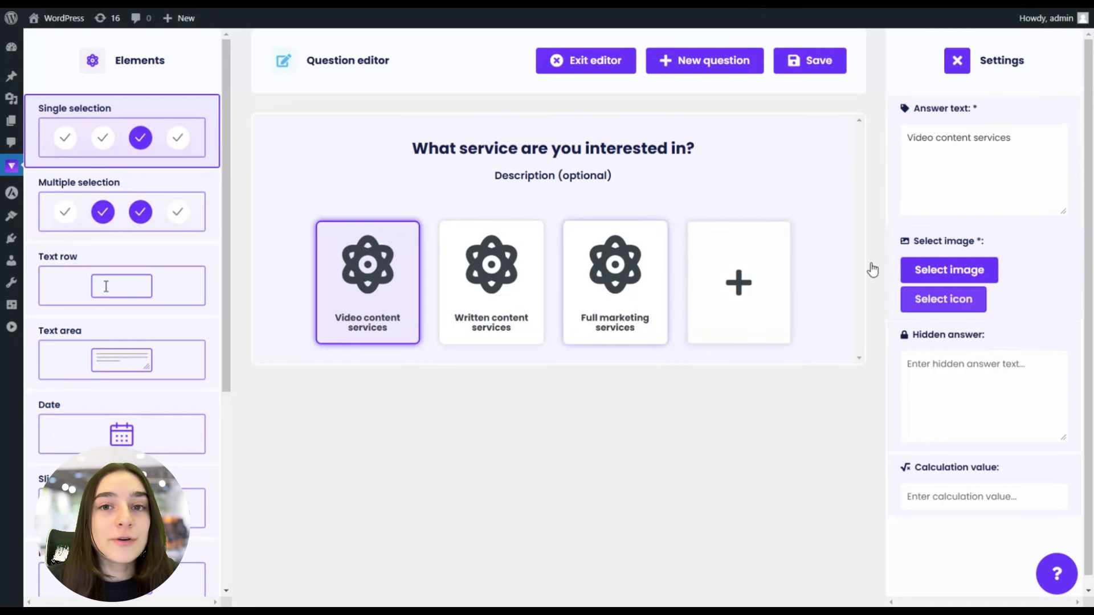
pyautogui.click(932, 308)
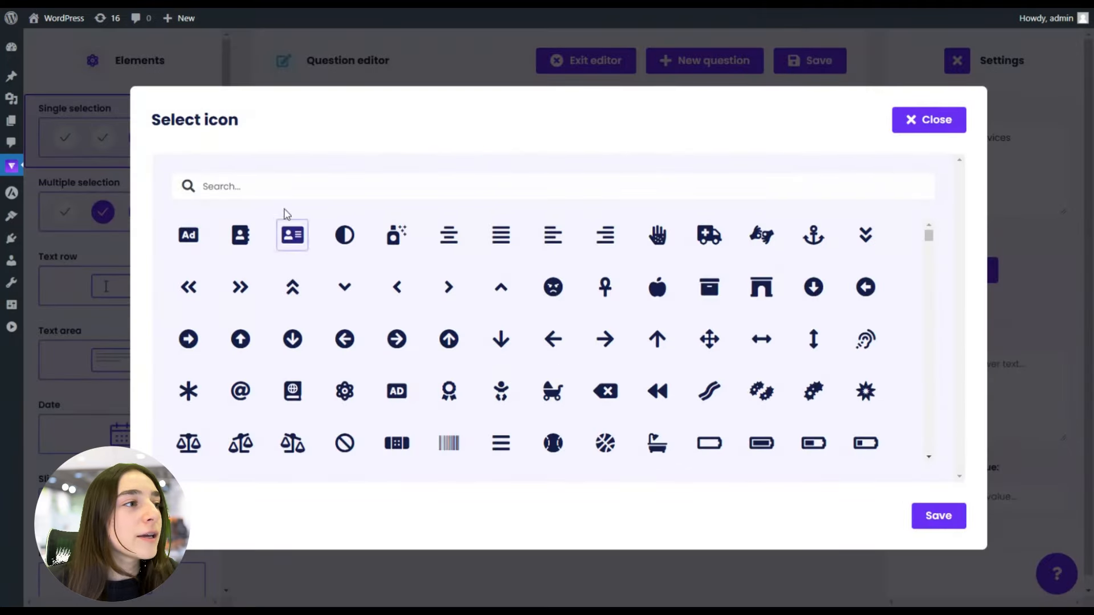
pyautogui.click(283, 193)
pyautogui.write('video')
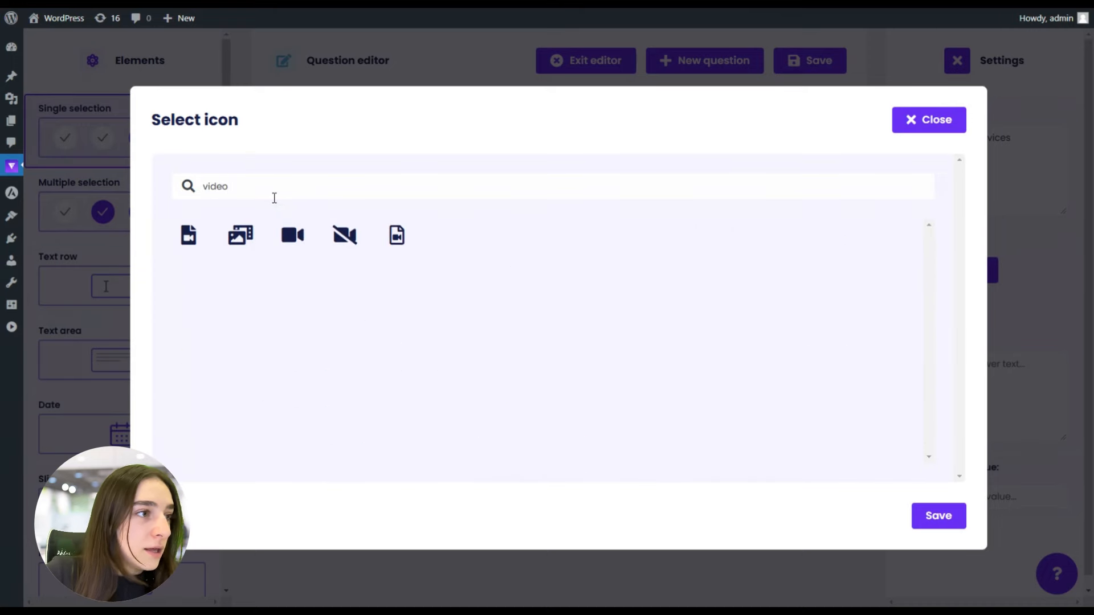
pyautogui.click(293, 235)
pyautogui.click(937, 516)
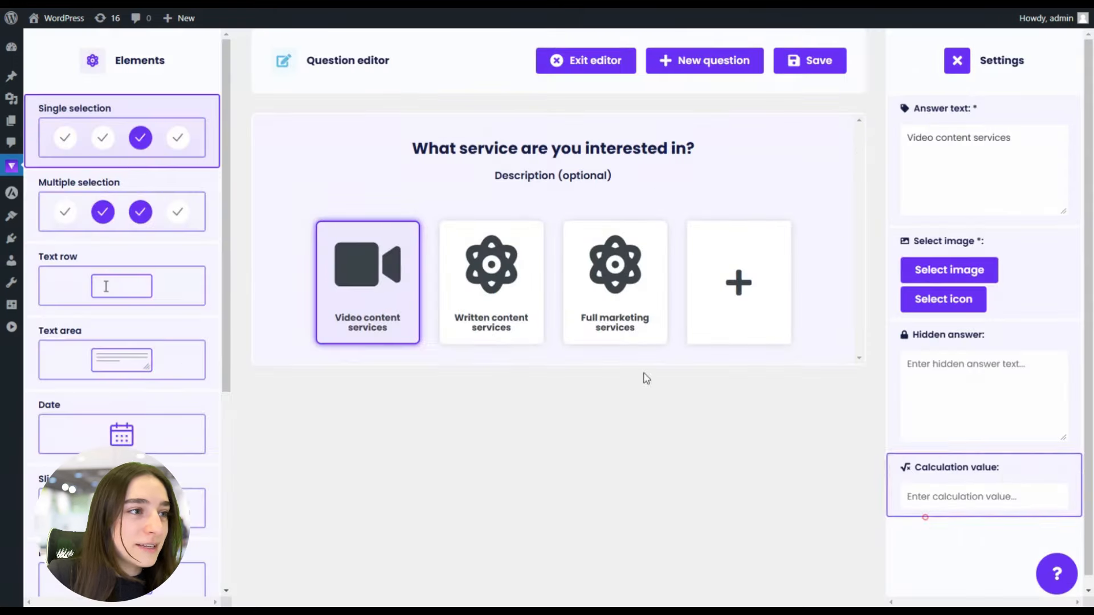
# - Search the icons for "text" and assign the open envelope icon to the "Written content services" answer
pyautogui.click(505, 285)
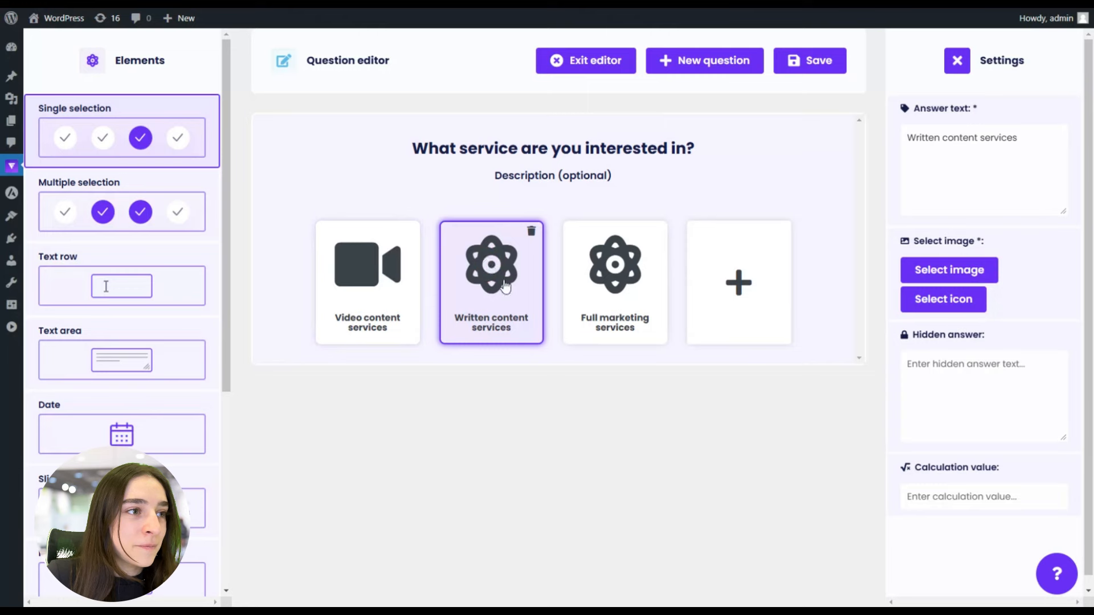
pyautogui.click(957, 298)
pyautogui.click(323, 189)
pyautogui.write('text')
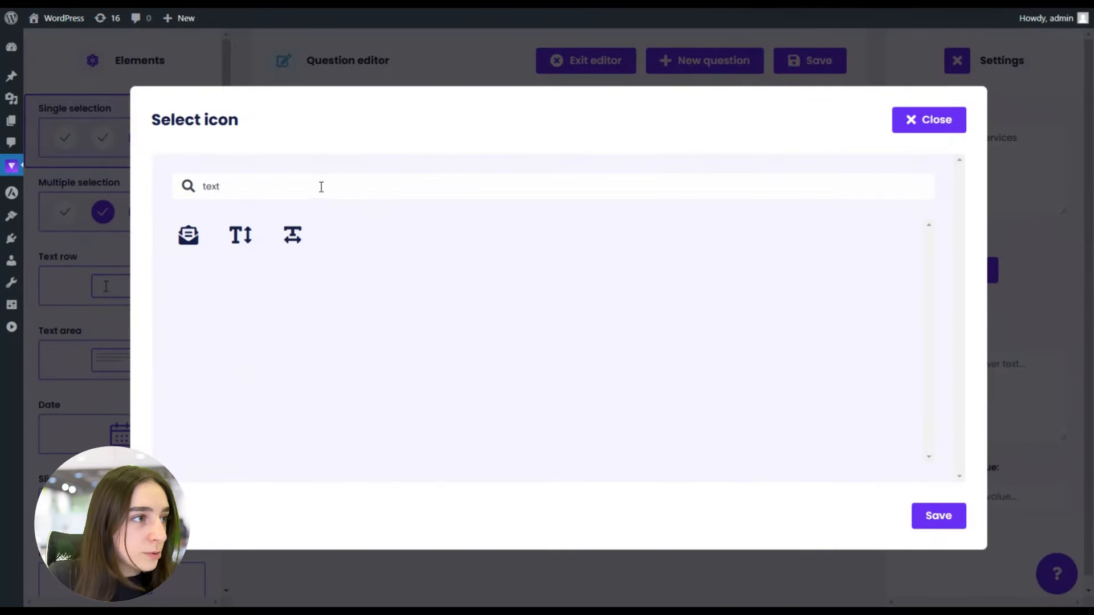
pyautogui.click(188, 234)
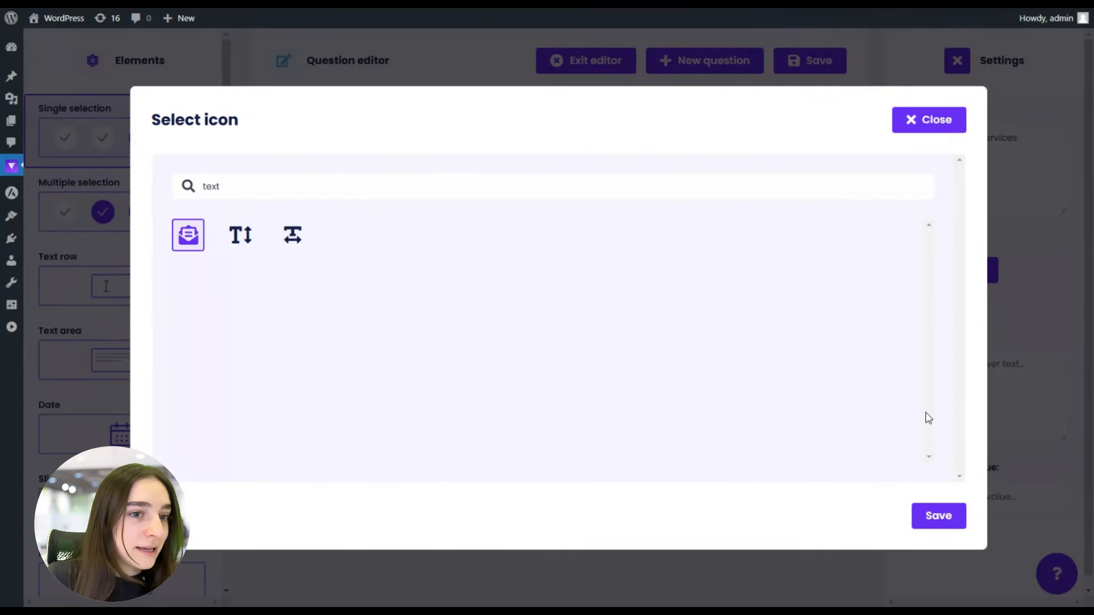
pyautogui.click(937, 516)
# - Open the icon selection for the "Full marketing services" answer and search for "marketin"
pyautogui.click(638, 286)
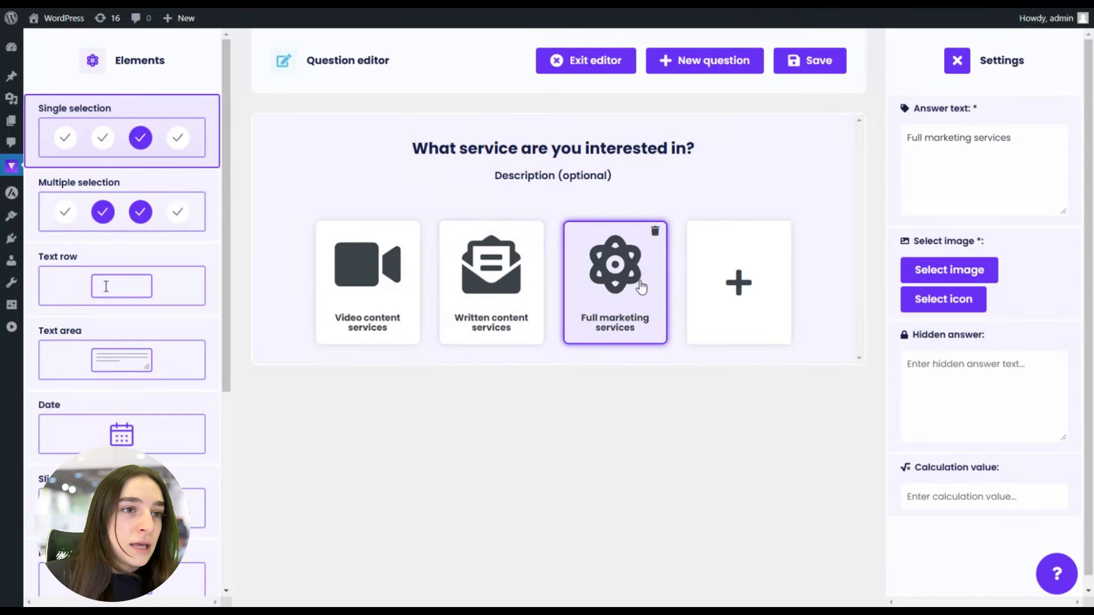
pyautogui.click(939, 299)
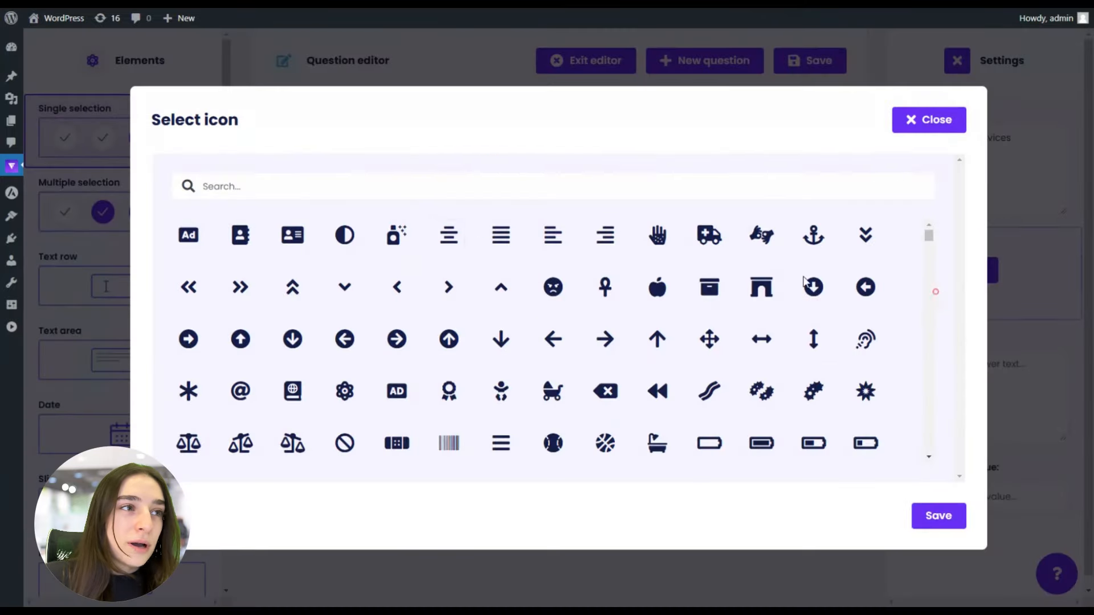
pyautogui.click(401, 186)
pyautogui.write('marketin')
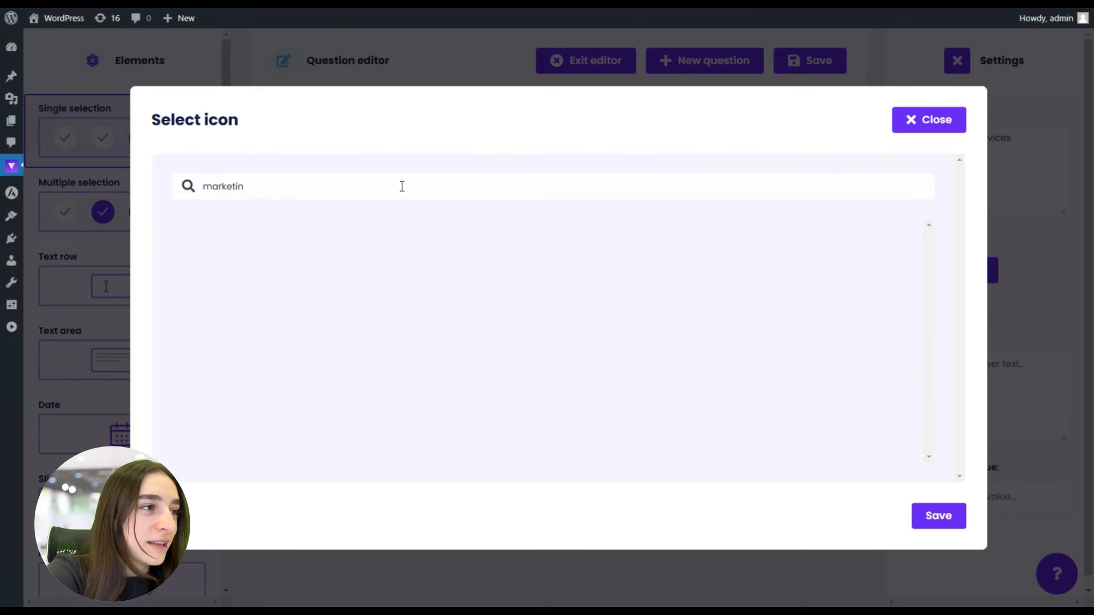
# - Replace the icon search with "marke" and assign the marker pen icon to the "Full marketing services" answer
pyautogui.press('BackSpace')
pyautogui.press('BackSpace')
pyautogui.press('BackSpace')
pyautogui.press('BackSpace')
pyautogui.press('BackSpace')
pyautogui.press('BackSpace')
pyautogui.press('BackSpace')
pyautogui.press('BackSpace')
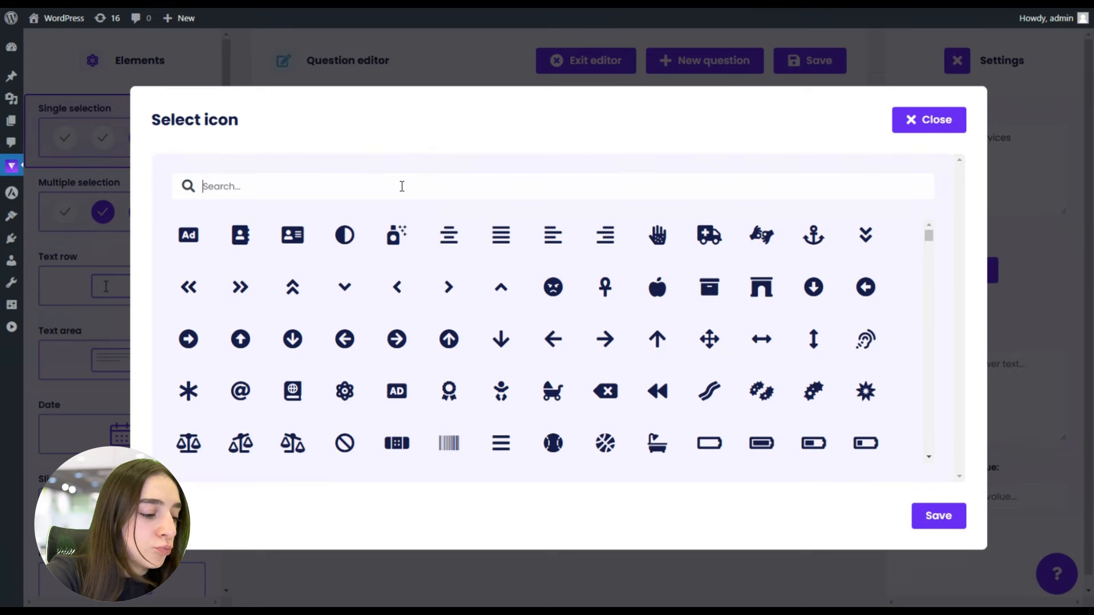
pyautogui.write('marke')
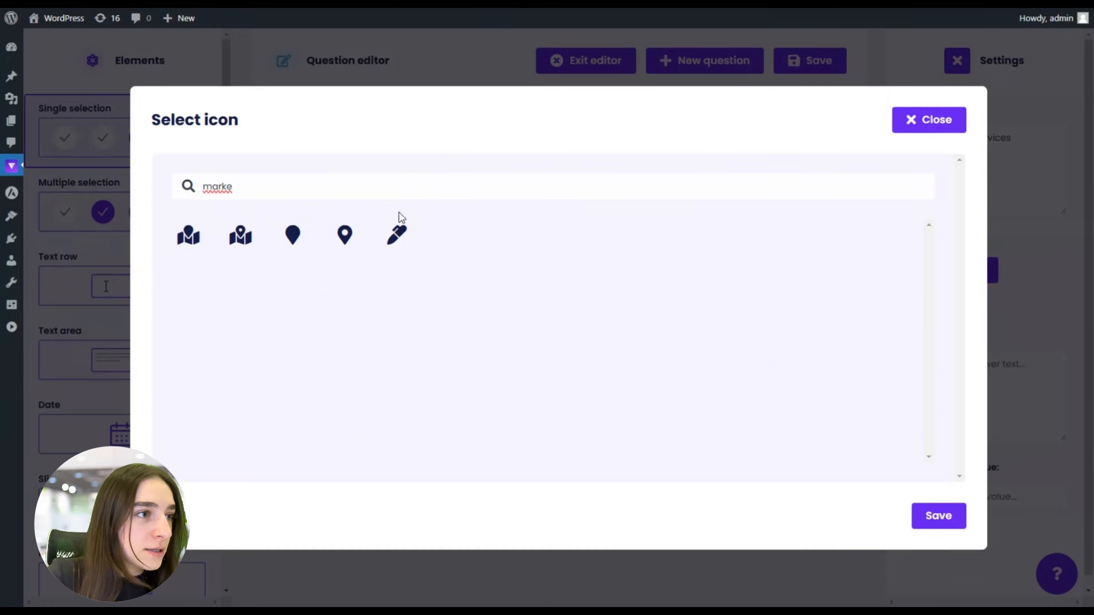
pyautogui.click(397, 234)
pyautogui.click(931, 518)
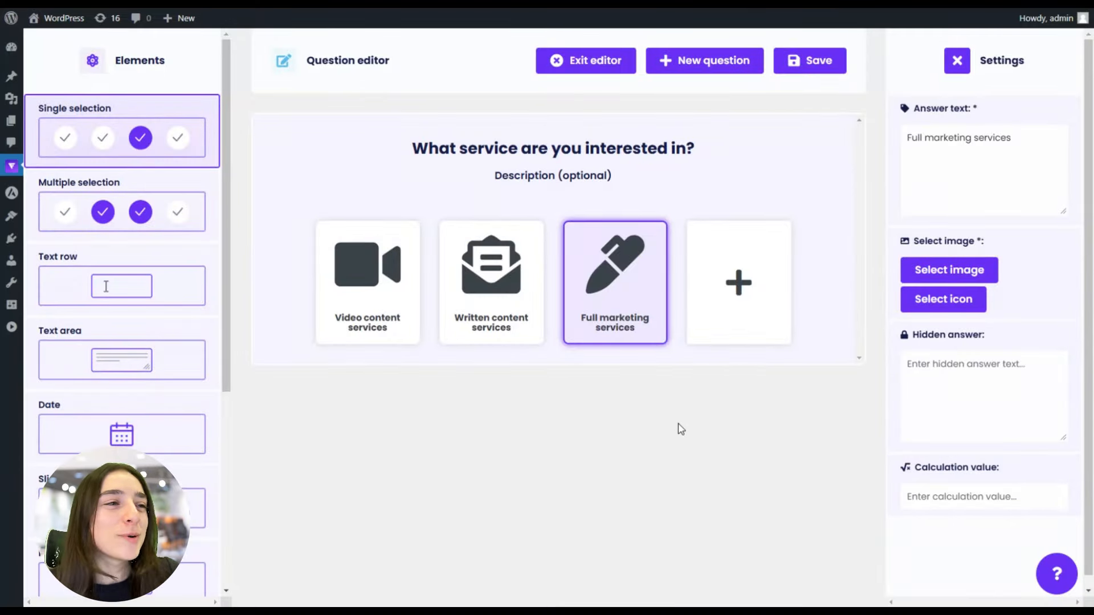
# - Save the question about the service of interest and start a new question
pyautogui.click(610, 176)
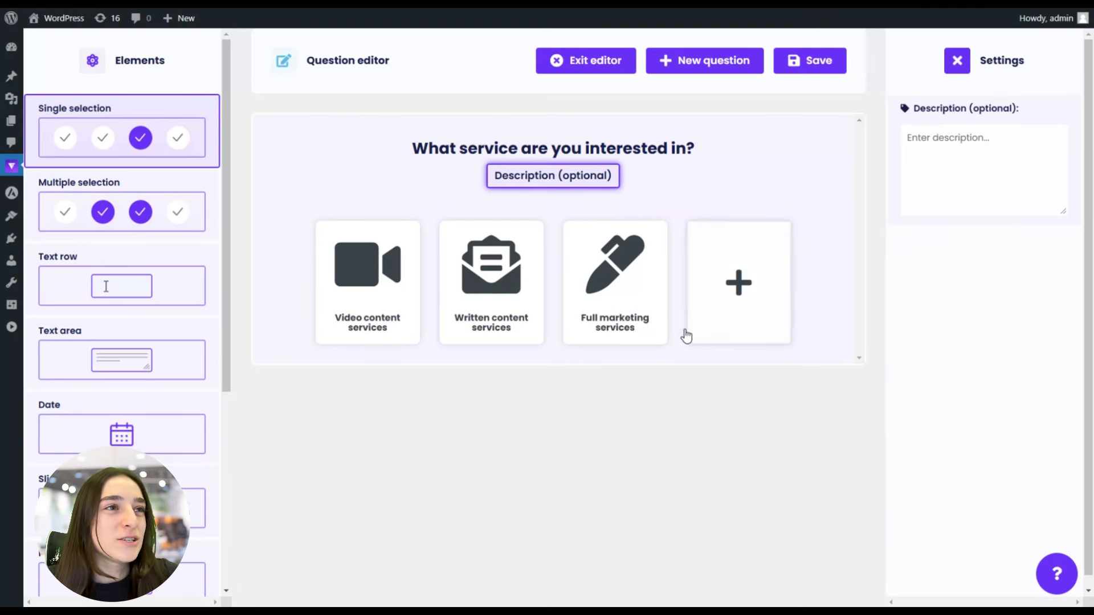
pyautogui.click(830, 60)
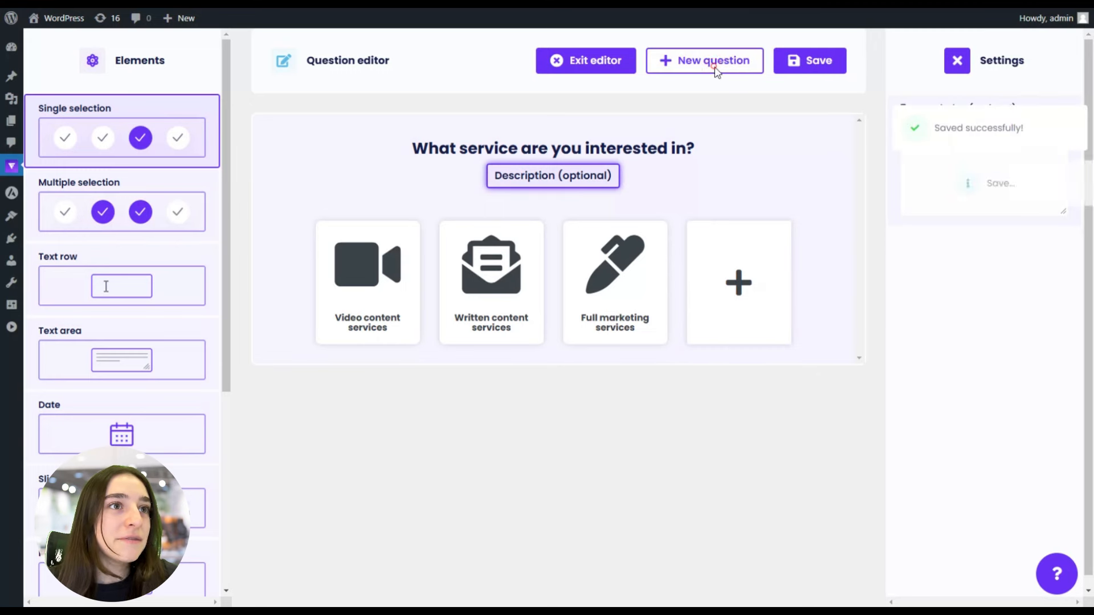
pyautogui.click(691, 70)
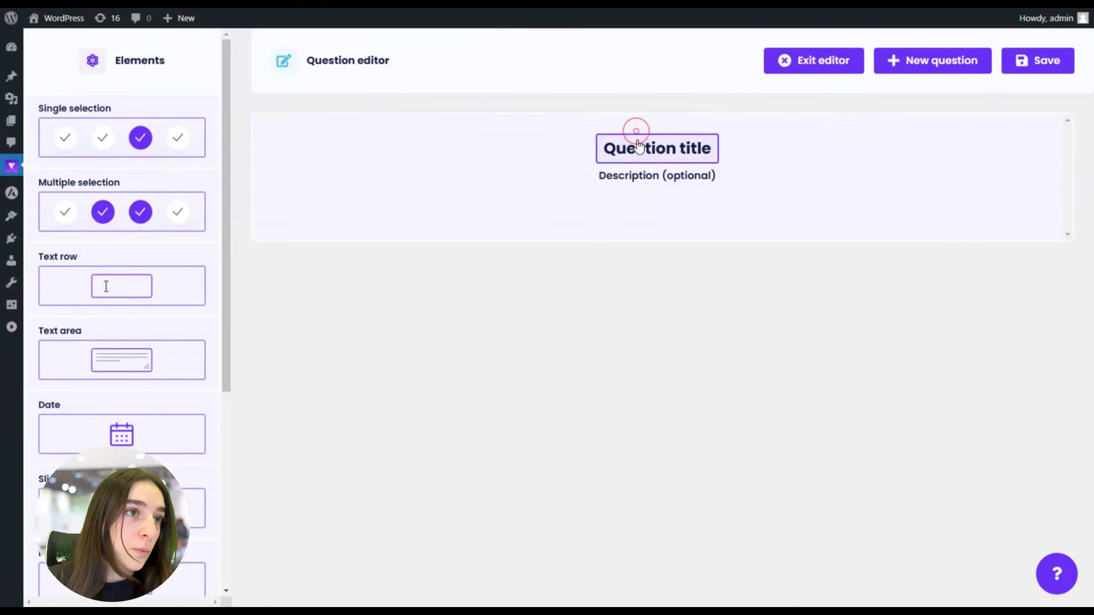
# - Set the new question's title to "What's your price range?"
pyautogui.click(635, 139)
pyautogui.click(931, 141)
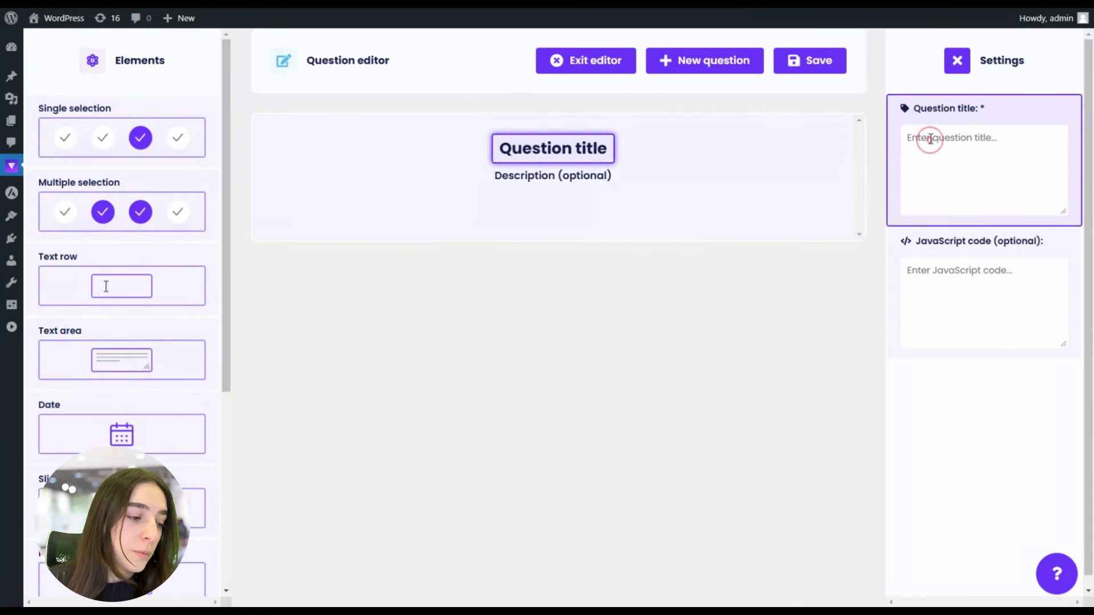
pyautogui.write("What's")
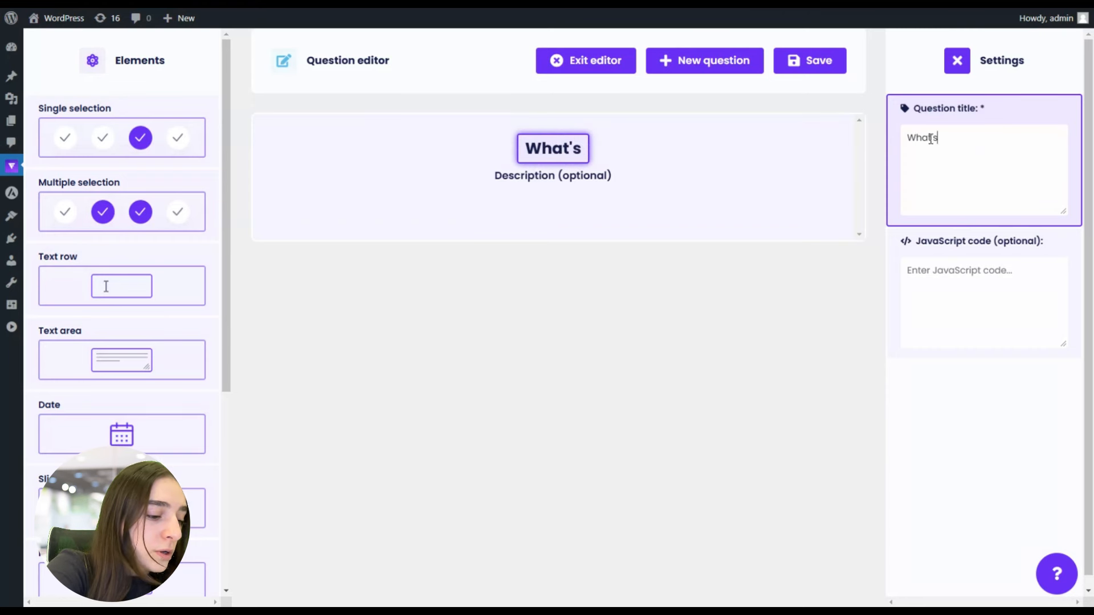
pyautogui.write(' your price ')
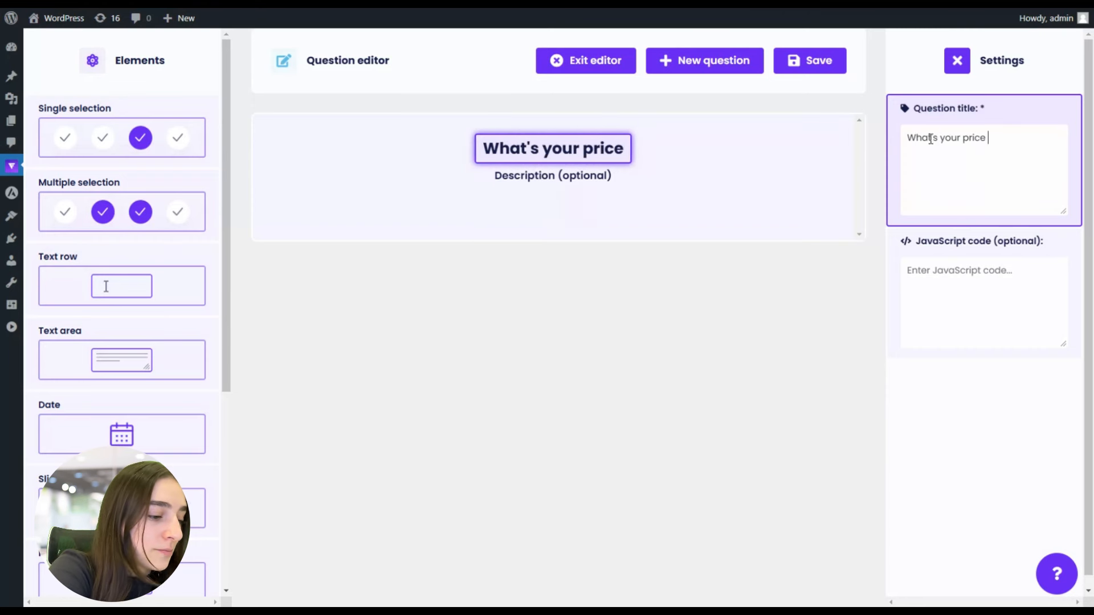
pyautogui.write('rab')
pyautogui.press('BackSpace')
pyautogui.write('aa')
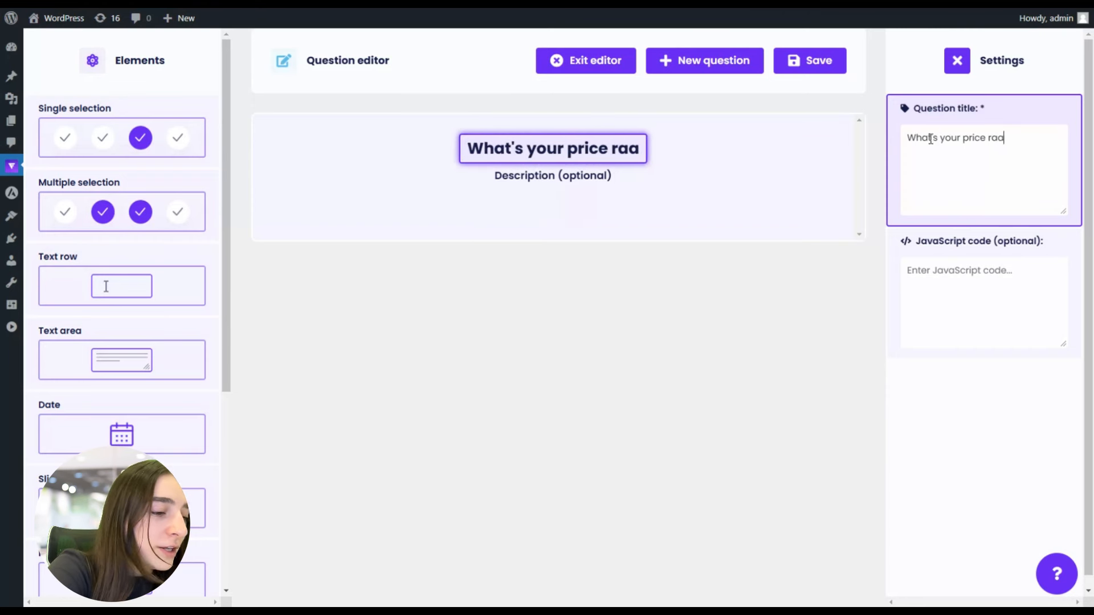
pyautogui.press('BackSpace')
pyautogui.write('nge?')
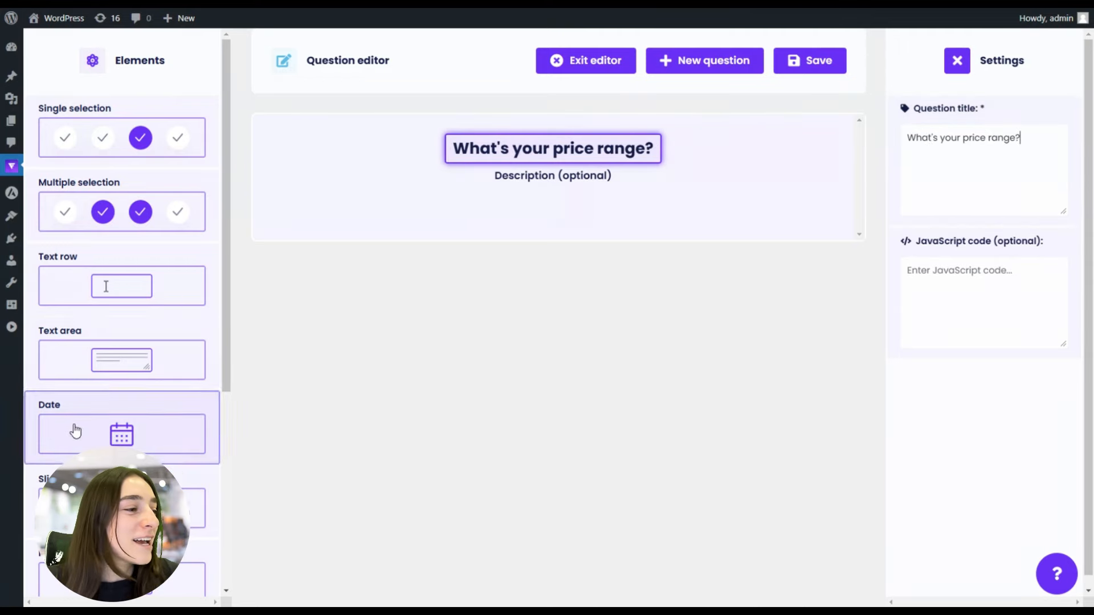
# - Add a slider element to the price range question and set its unit to $
pyautogui.scroll(-2, 73, 432)
pyautogui.click(182, 353)
pyautogui.click(669, 278)
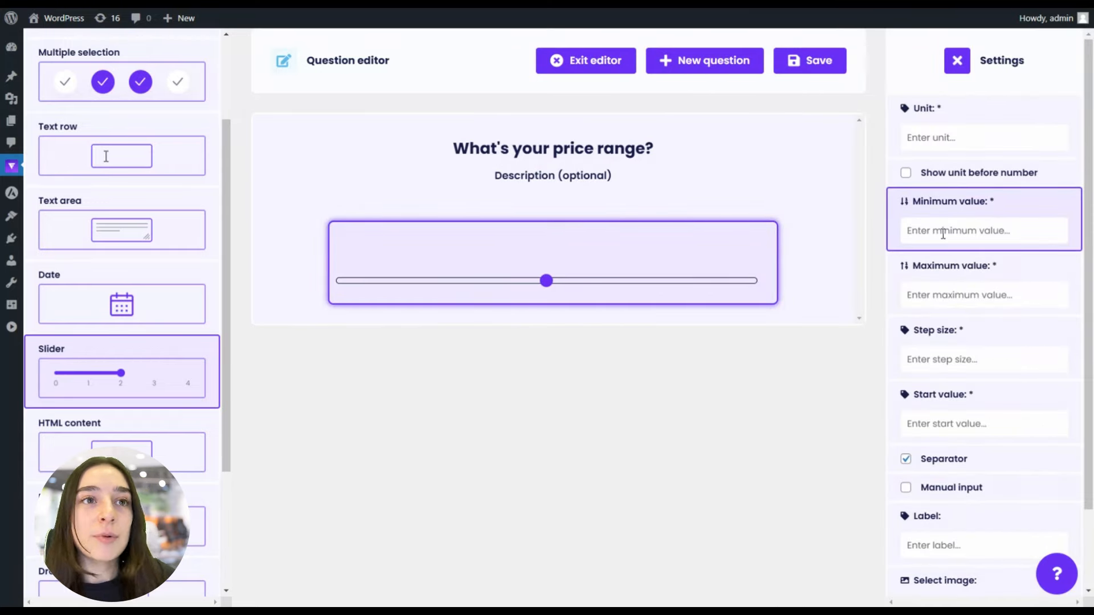
pyautogui.click(1018, 137)
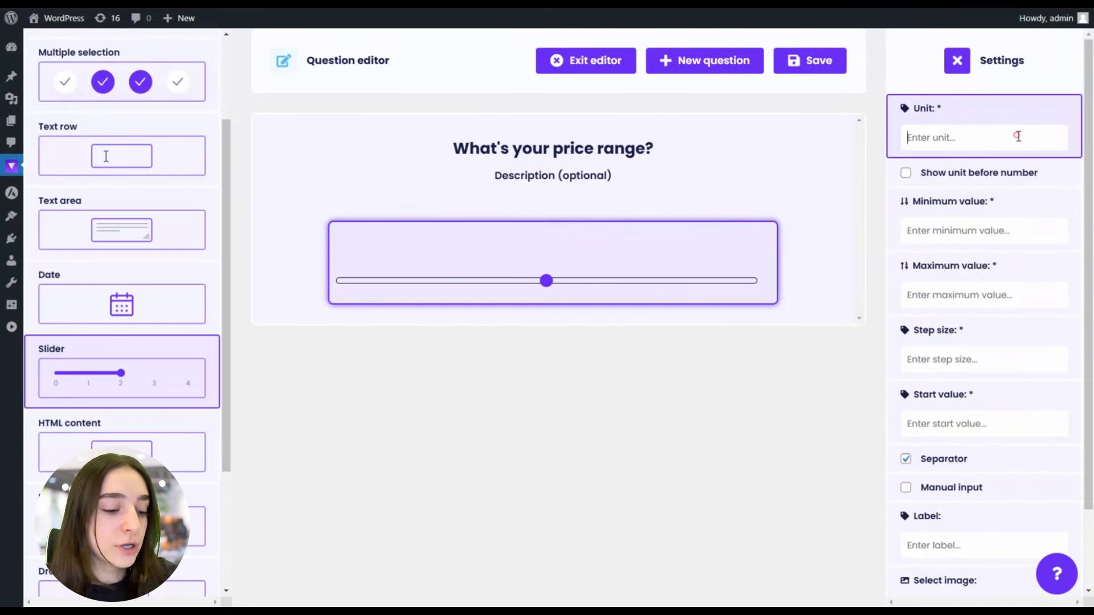
pyautogui.write('&')
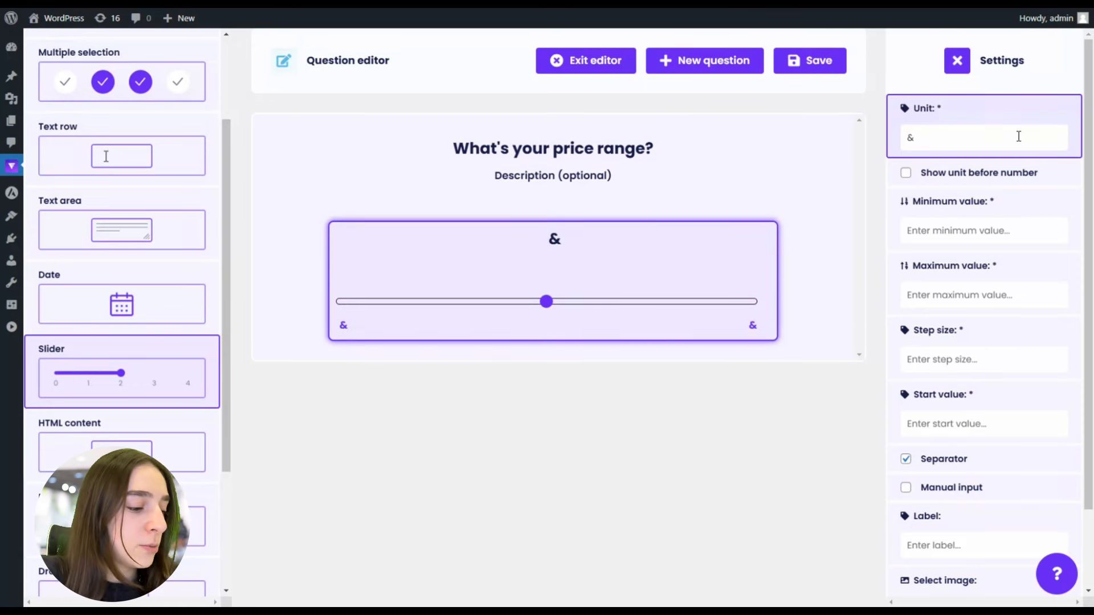
pyautogui.press('BackSpace')
pyautogui.write('$')
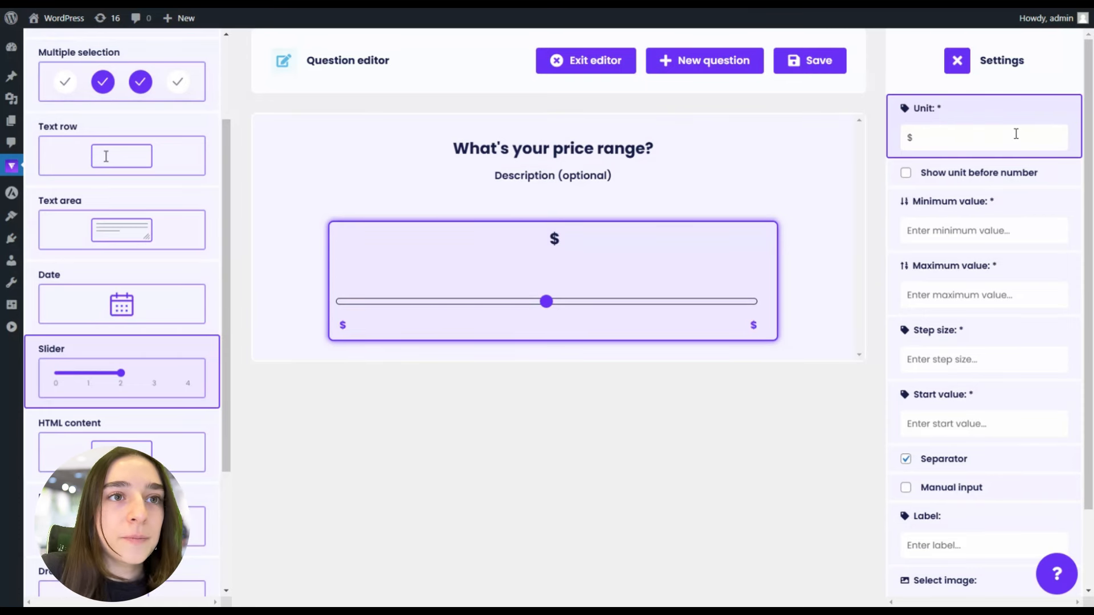
# - Set the slider's minimum value to 50, maximum value to 500, step size to 50 and start value to 250
pyautogui.click(935, 228)
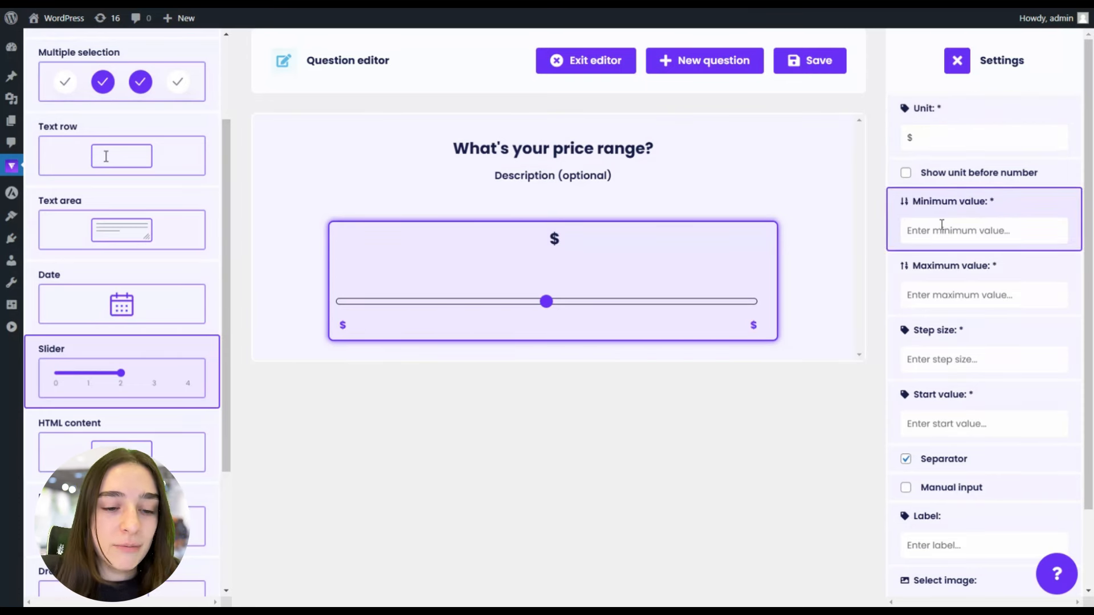
pyautogui.write('50')
pyautogui.click(916, 295)
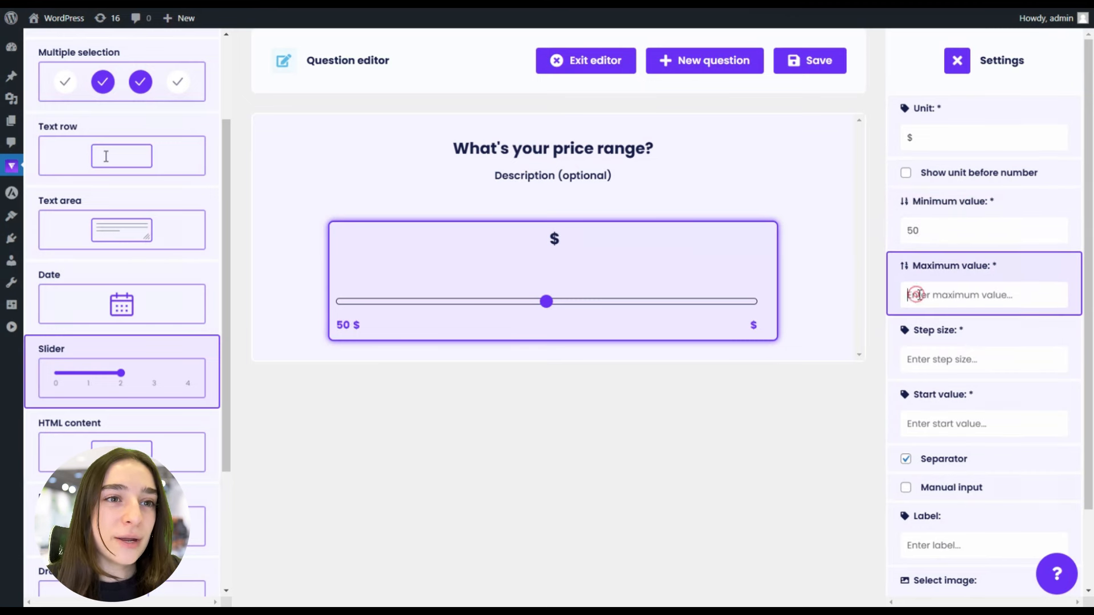
pyautogui.write('500')
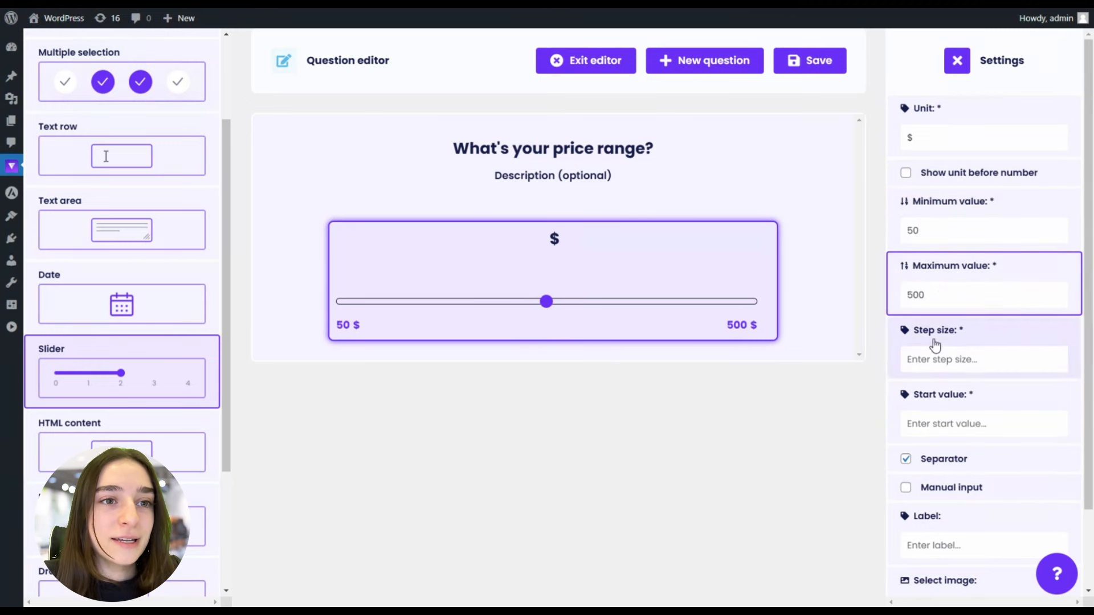
pyautogui.click(928, 362)
pyautogui.write('50')
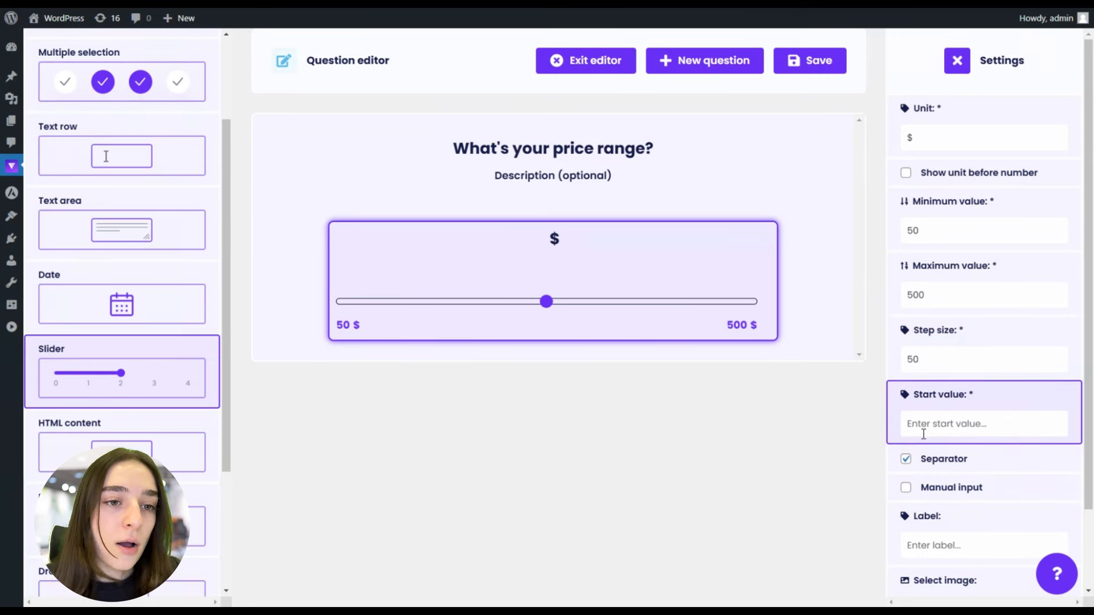
pyautogui.write('250')
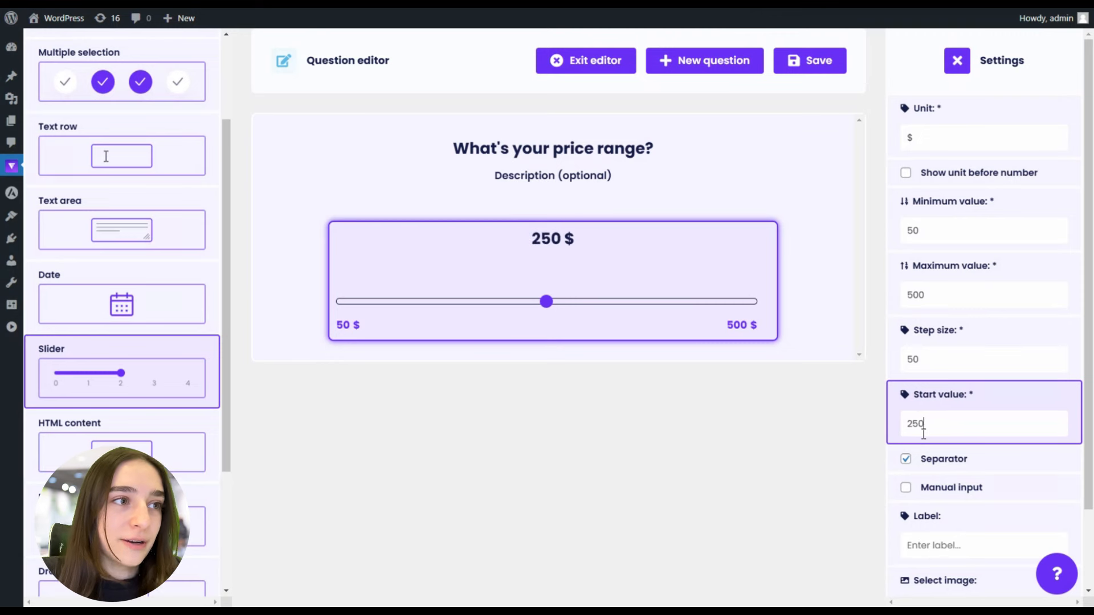
# - Save the price range question with its slider and start another new question
pyautogui.scroll(-1, 935, 452)
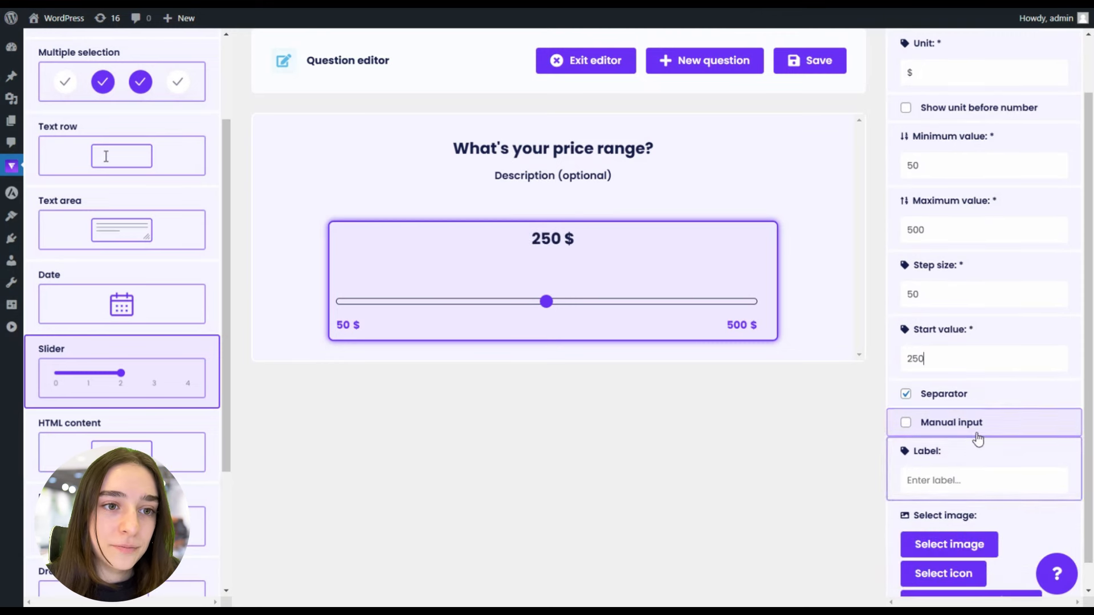
pyautogui.scroll(-1, 976, 439)
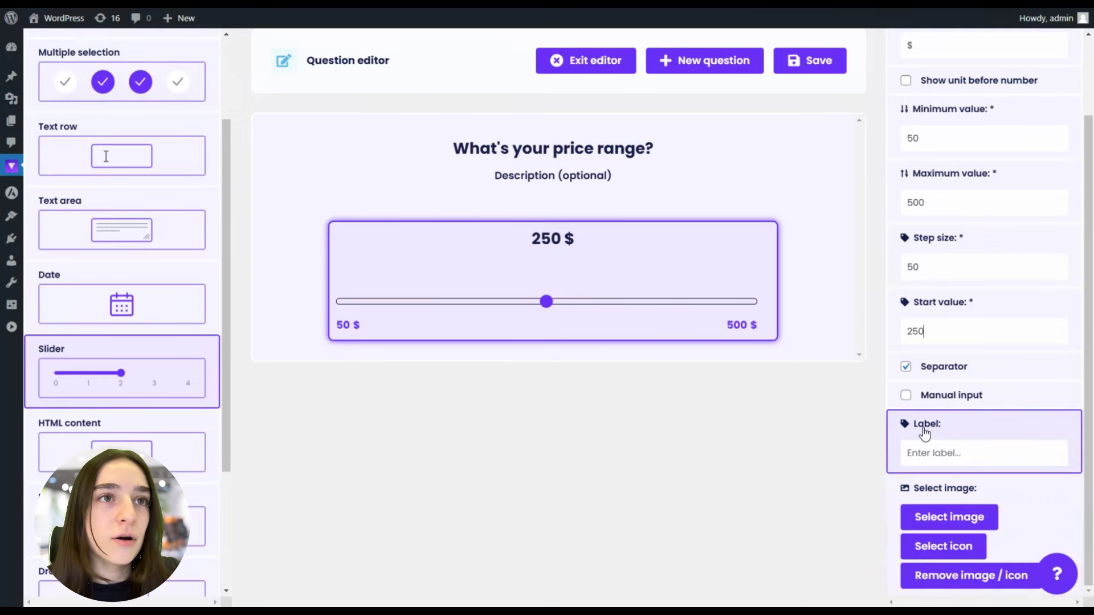
pyautogui.scroll(2, 908, 432)
pyautogui.click(829, 76)
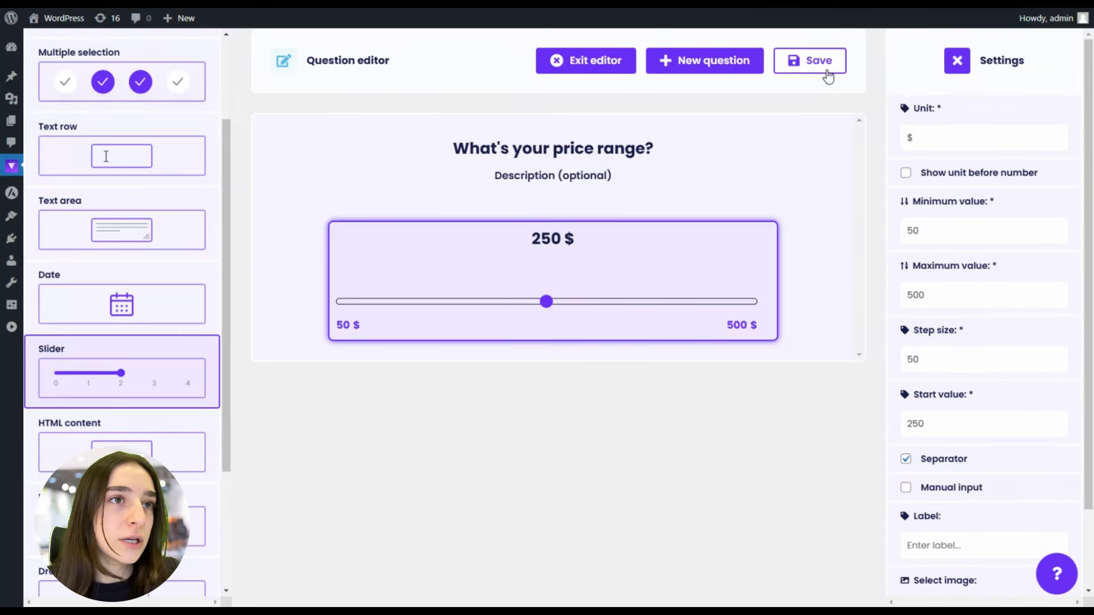
pyautogui.click(726, 69)
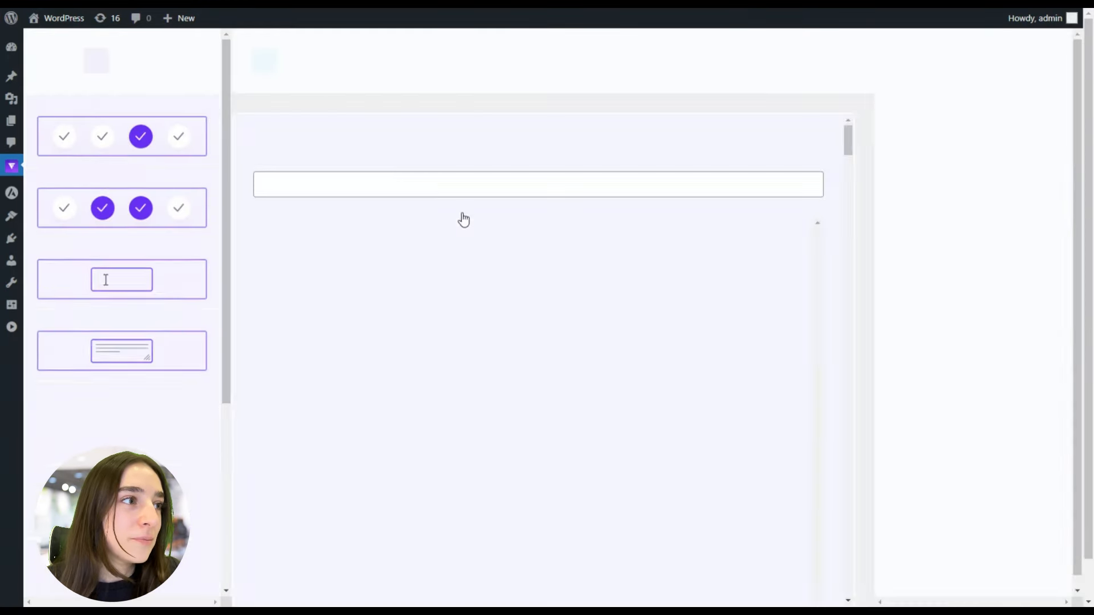
# - Set the new question's title to "What are your expectations from us?"
pyautogui.click(661, 139)
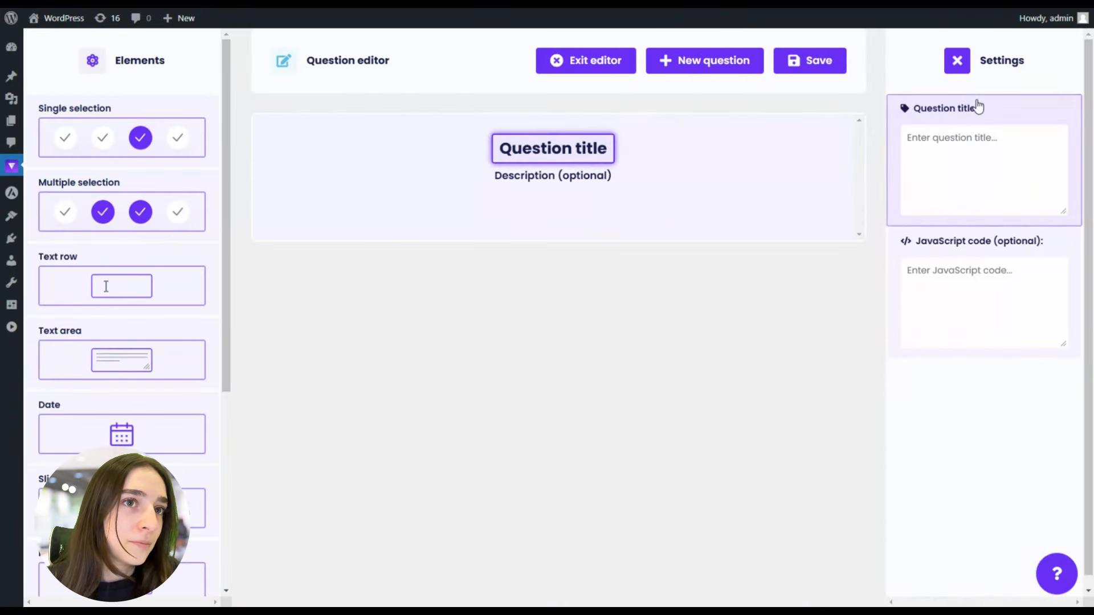
pyautogui.click(962, 137)
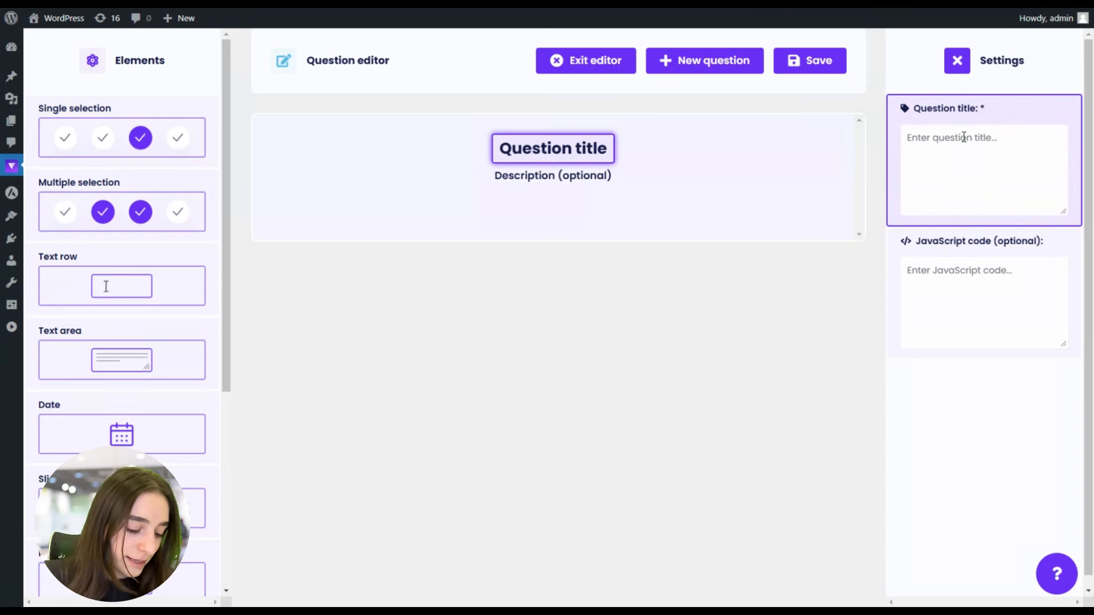
pyautogui.write('Wha')
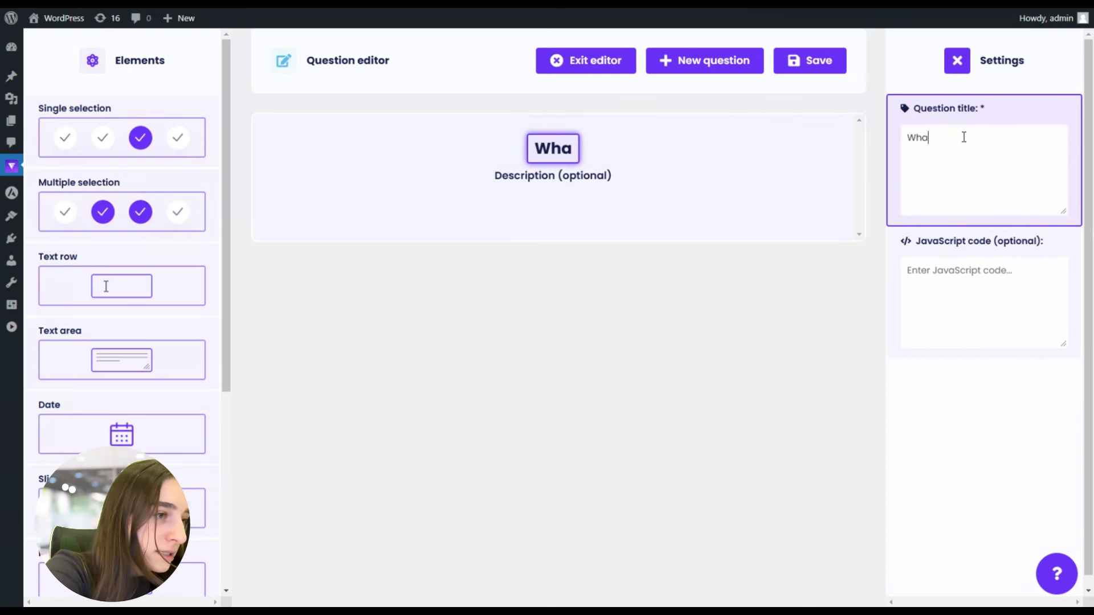
pyautogui.write('t are your ')
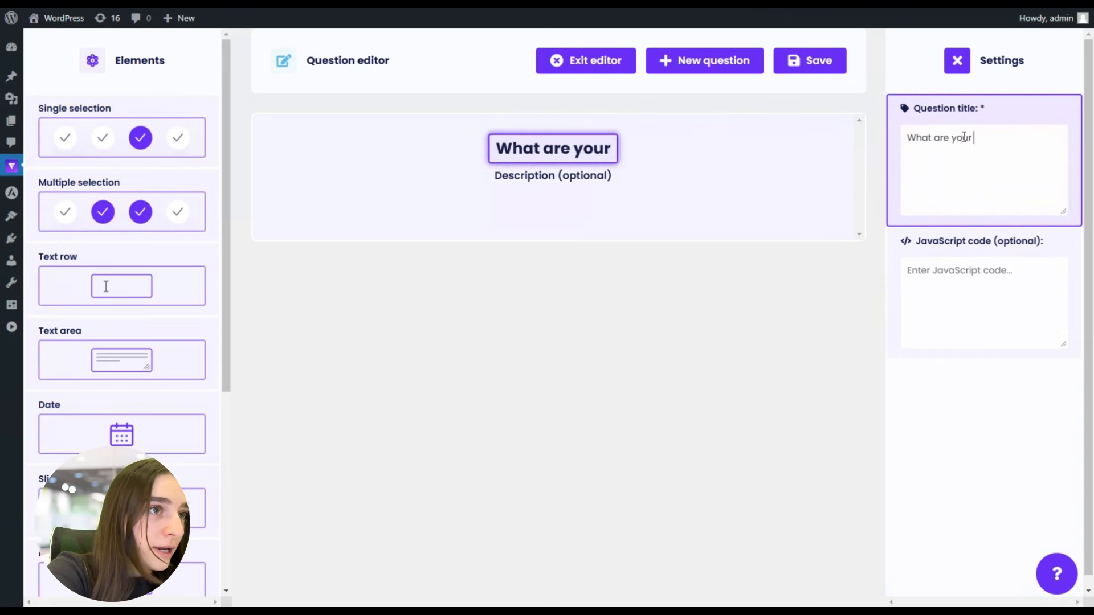
pyautogui.write('expectations')
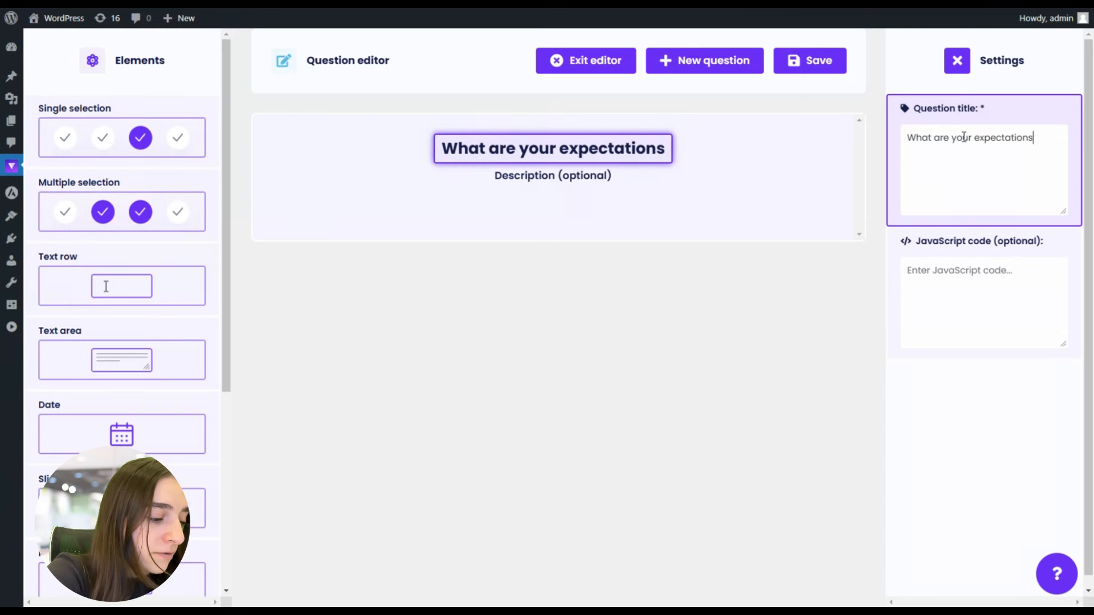
pyautogui.write(' from us')
pyautogui.write('?')
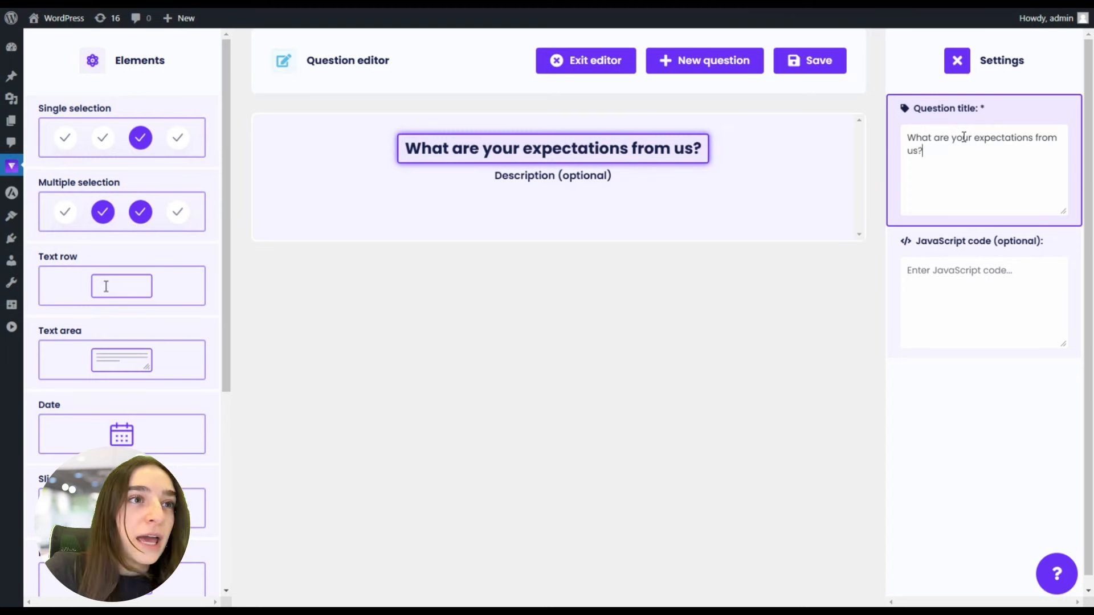
# - Set the expectations question's description to "what are your company goals we can help you achieve?"
pyautogui.click(580, 184)
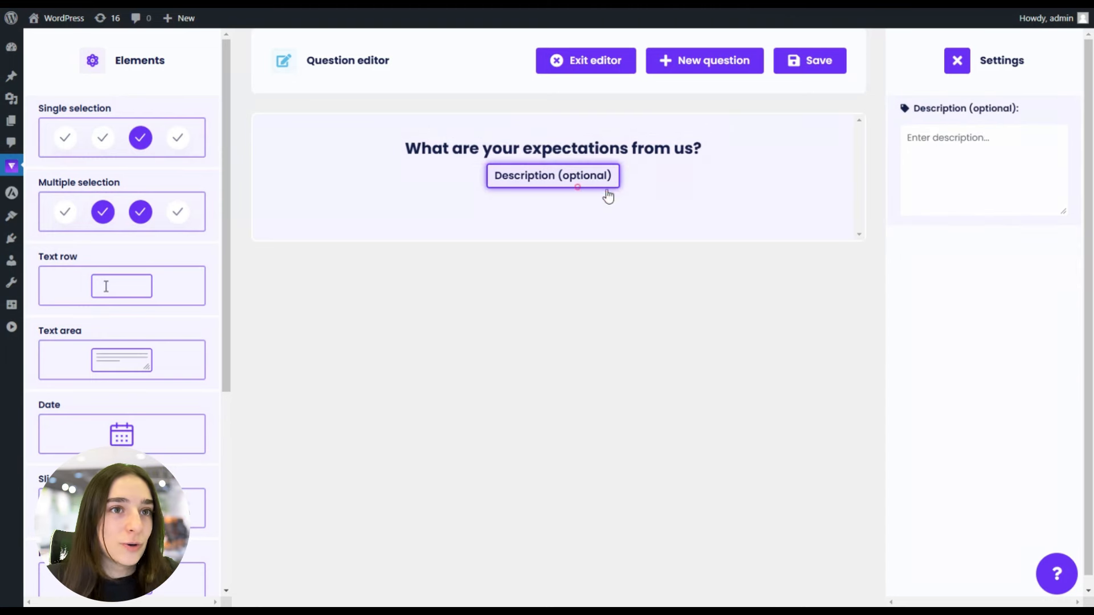
pyautogui.click(938, 137)
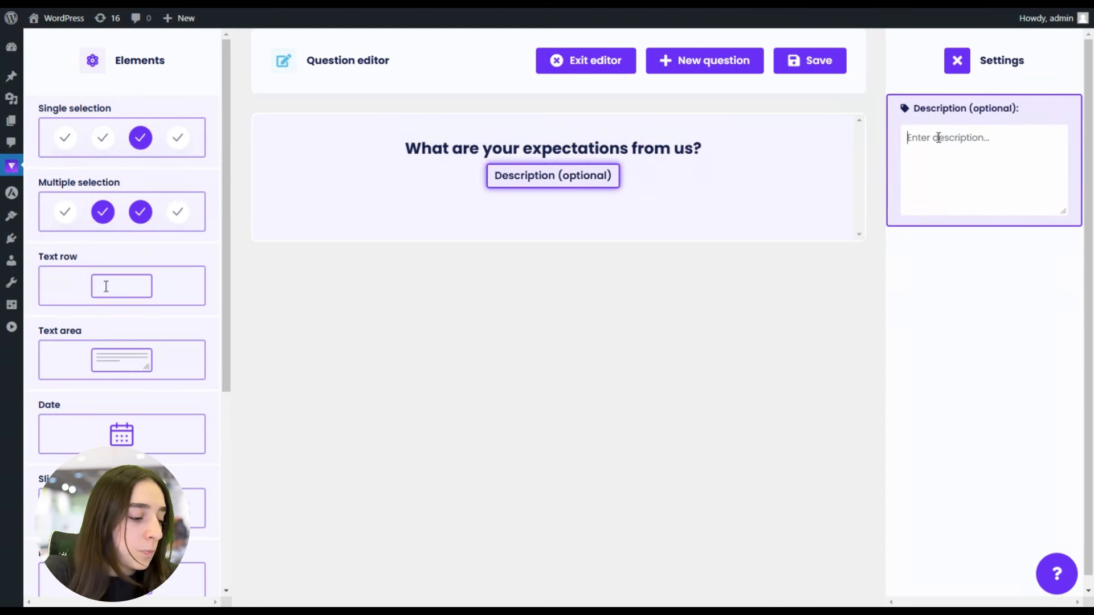
pyautogui.write('what are ')
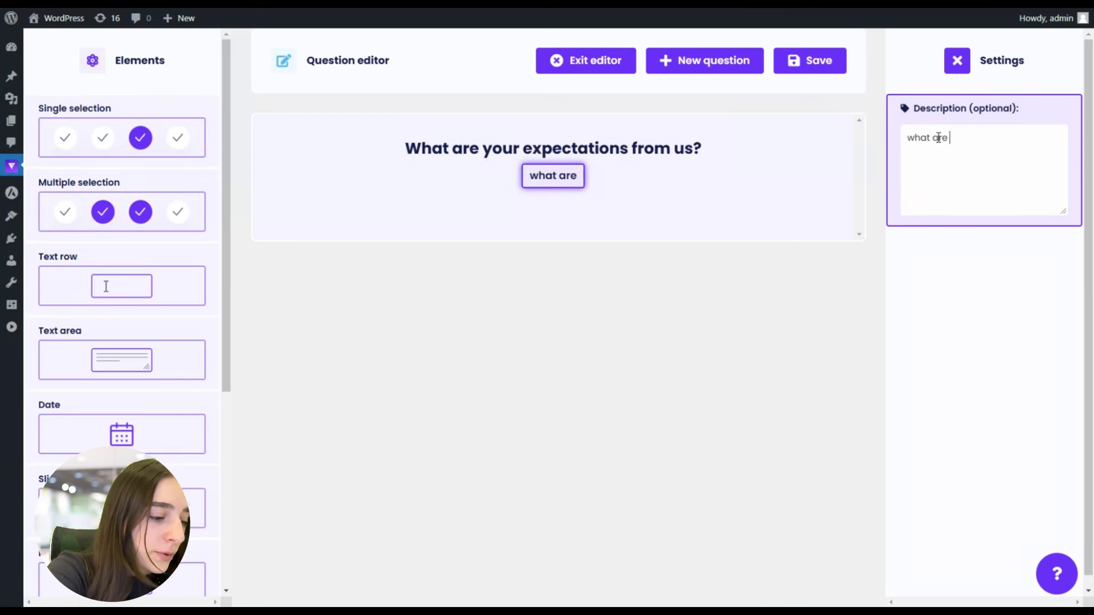
pyautogui.write('your company')
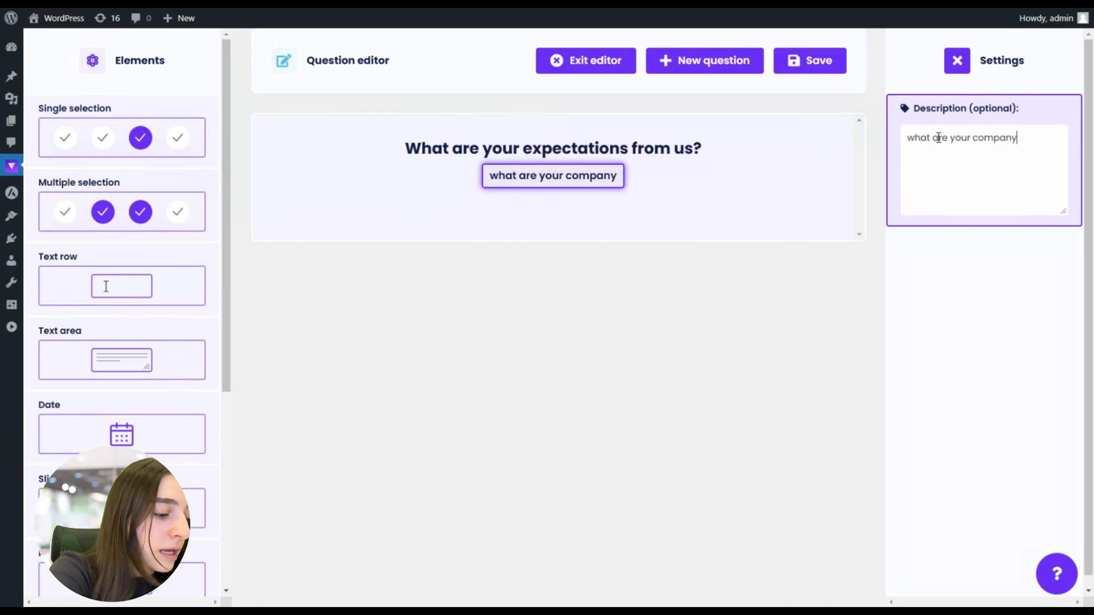
pyautogui.write(' goals we can')
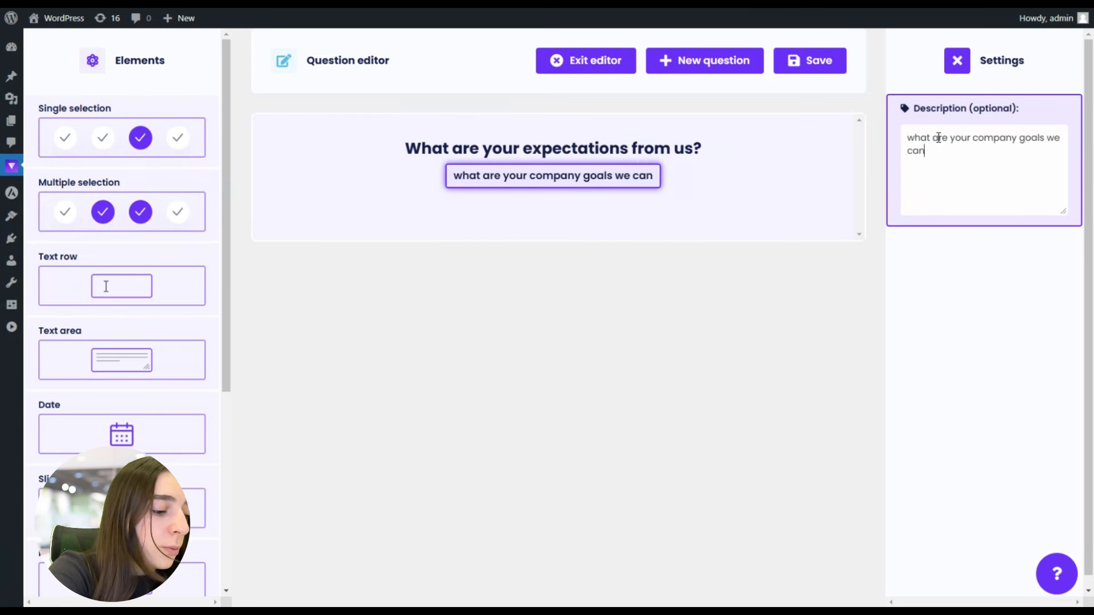
pyautogui.write(' help you ach')
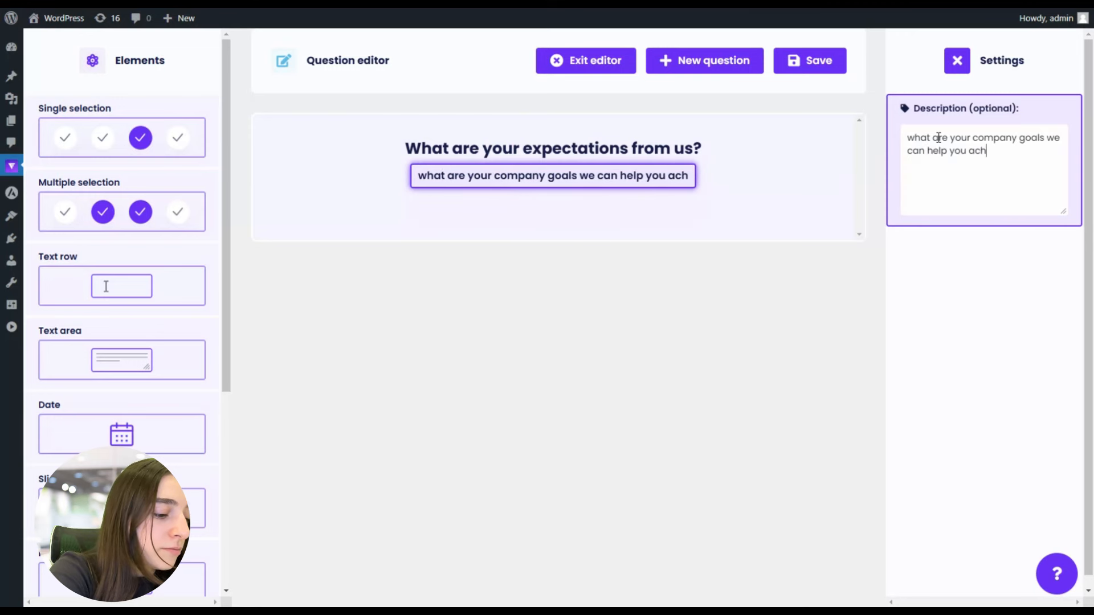
pyautogui.write('eve?')
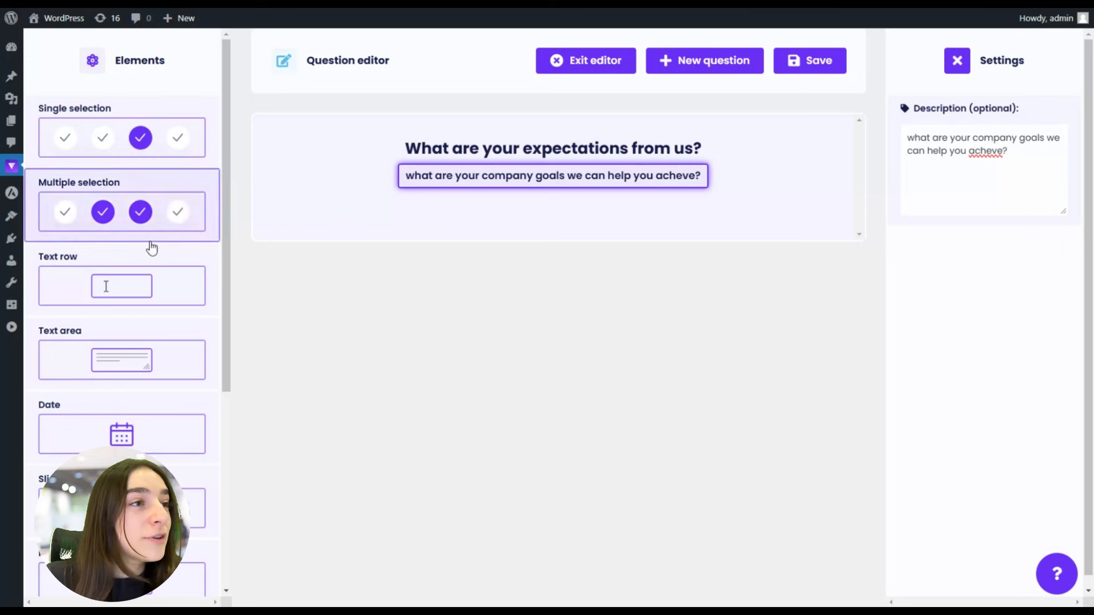
pyautogui.click(981, 152)
pyautogui.write('e')
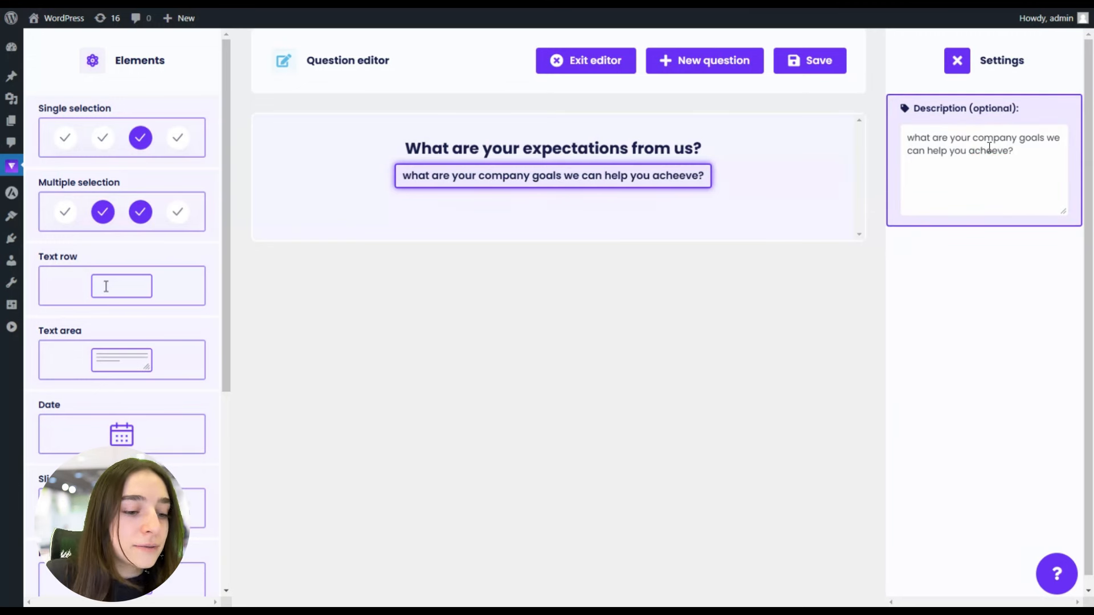
pyautogui.press('BackSpace')
pyautogui.write('i')
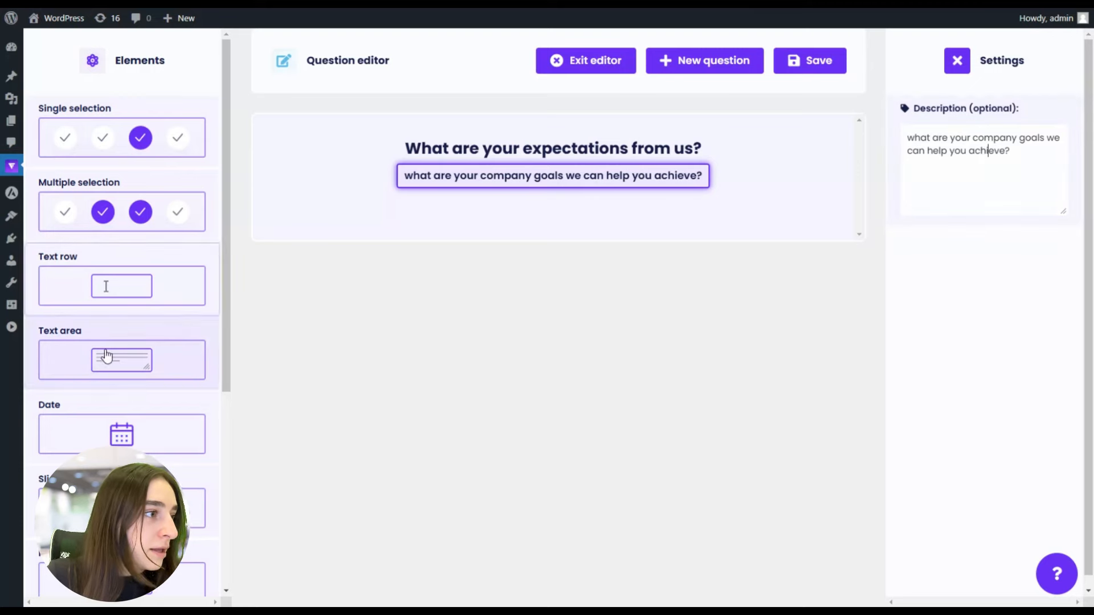
# - Add a text area element to the expectations question and save it
pyautogui.click(79, 353)
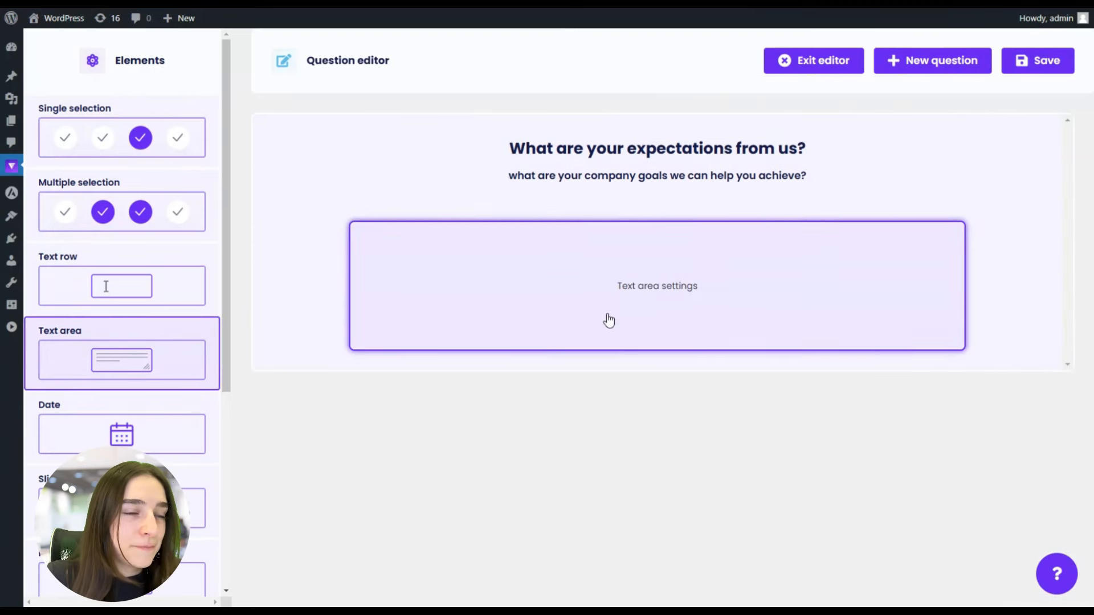
pyautogui.click(1037, 60)
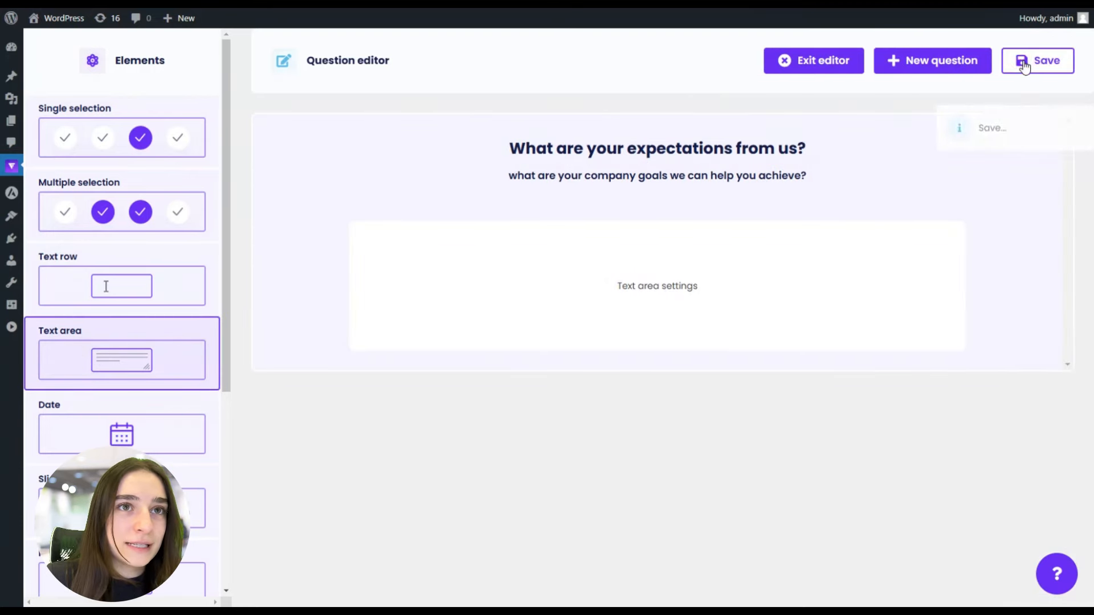
# - Create and save a new question titled "What's your role?" with a text row element
pyautogui.click(925, 61)
pyautogui.click(650, 150)
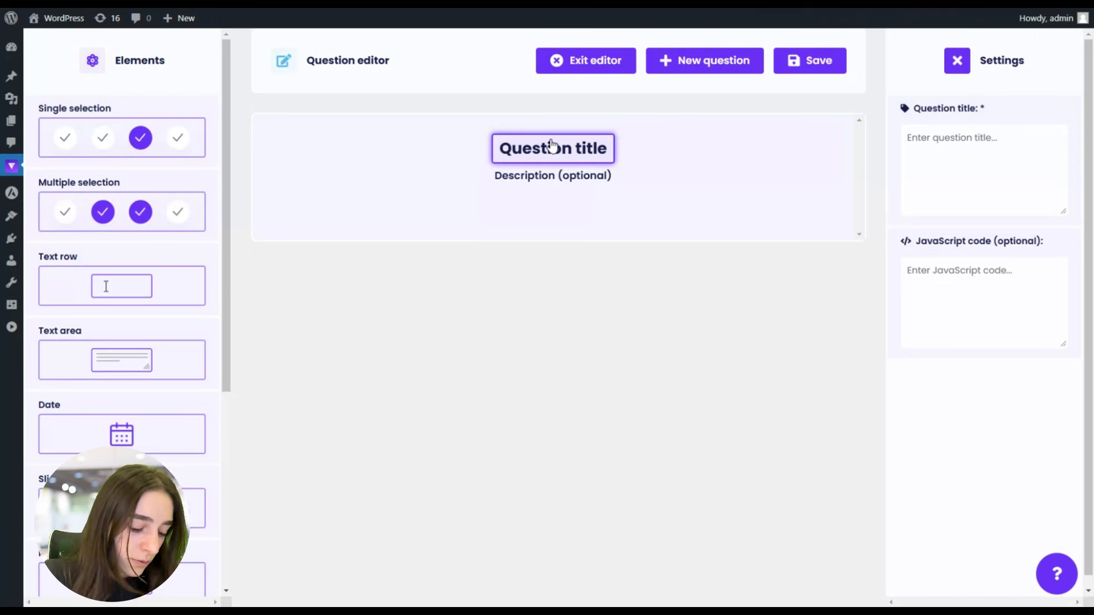
pyautogui.click(923, 142)
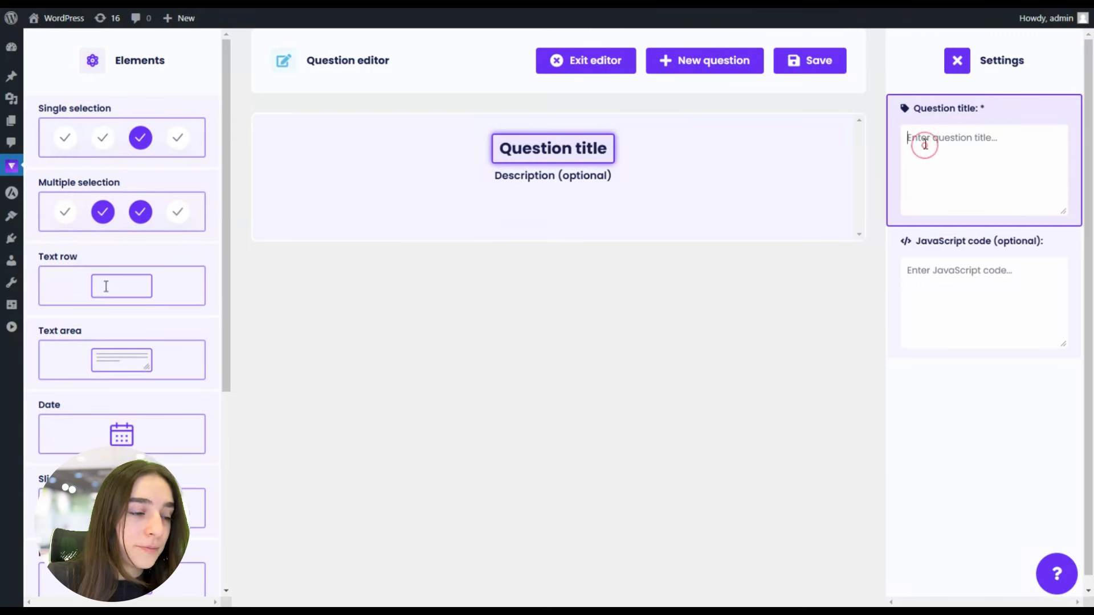
pyautogui.write("What'")
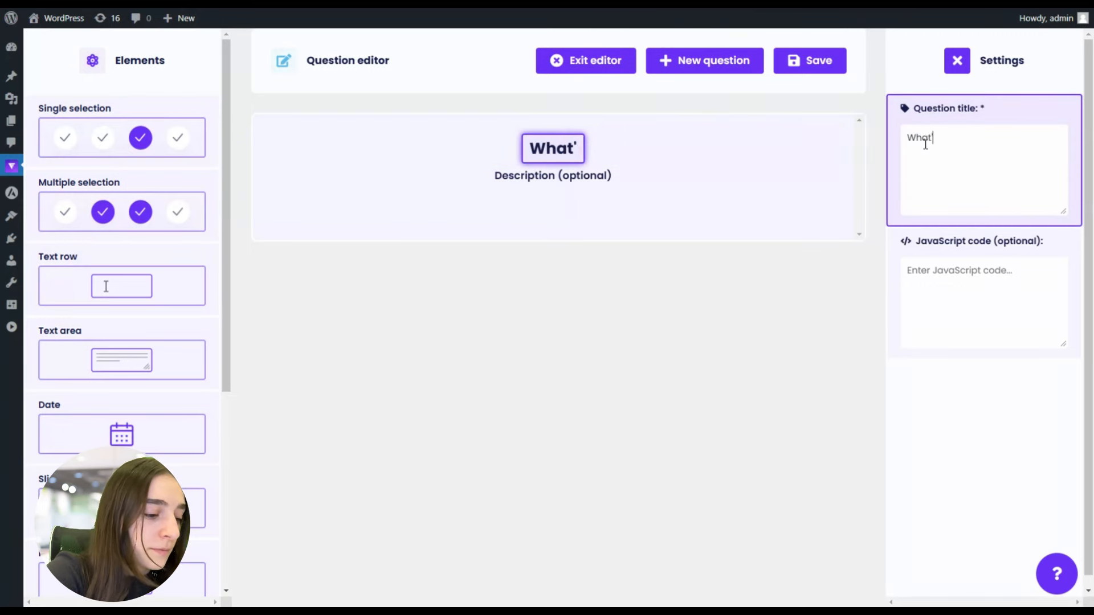
pyautogui.write('s your r')
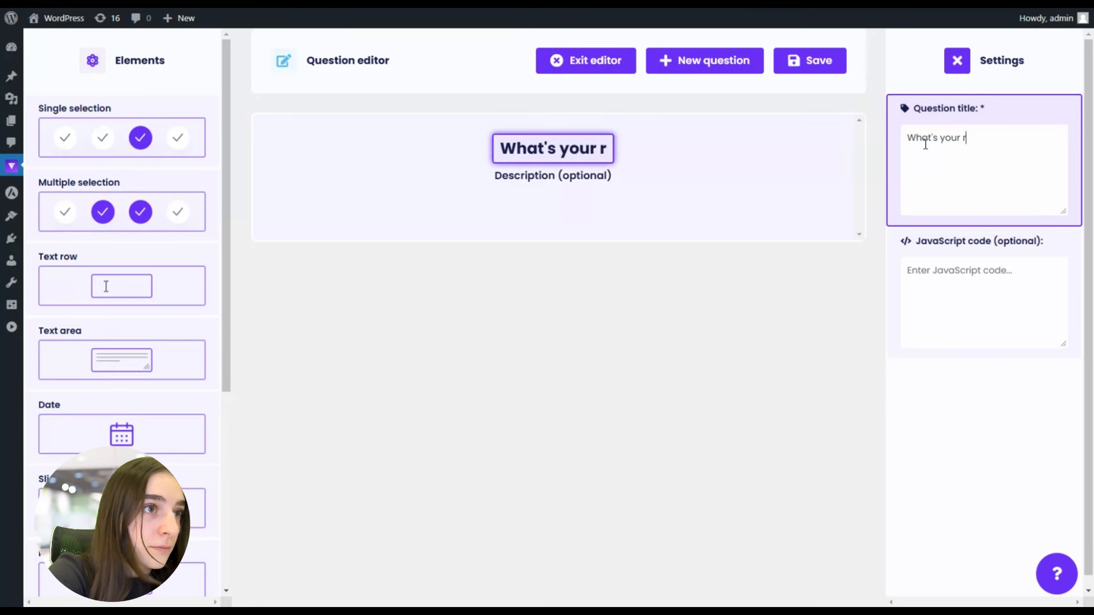
pyautogui.write('ole?')
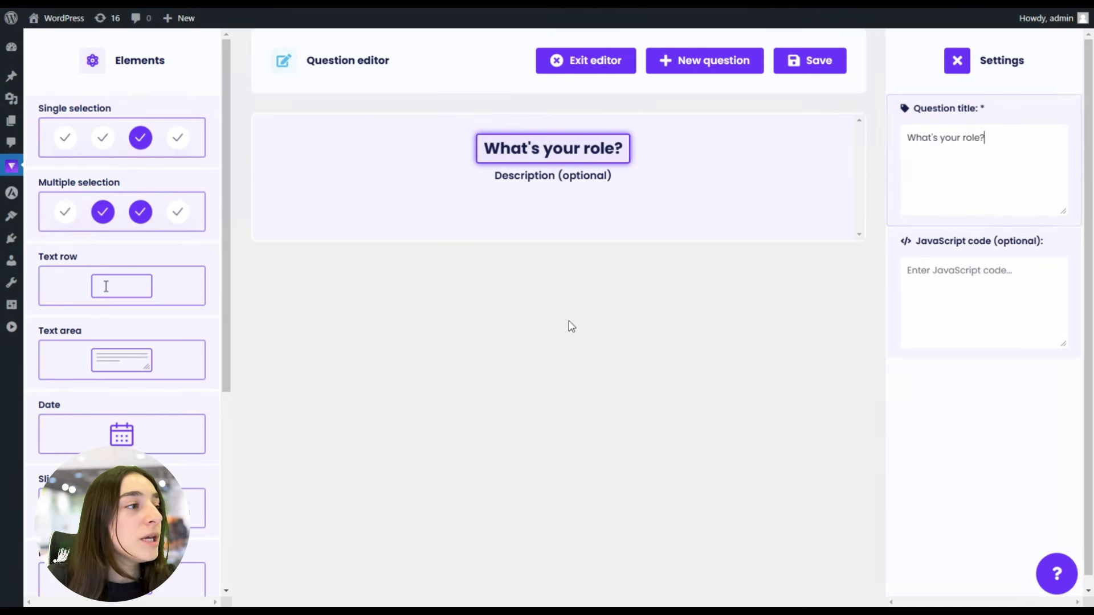
pyautogui.moveTo(180, 301); pyautogui.dragTo(292, 241)
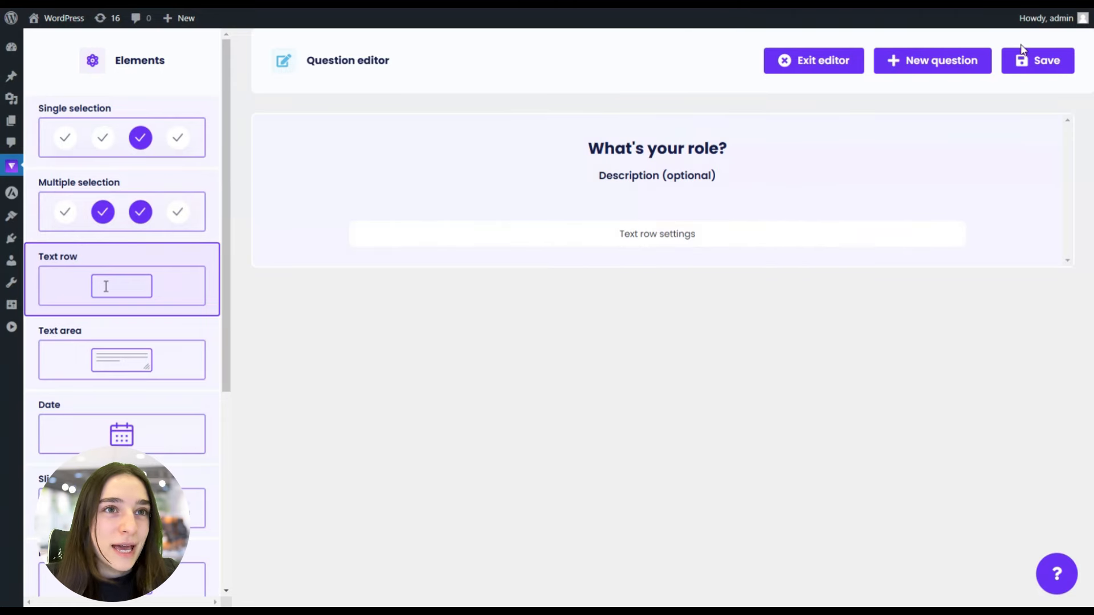
pyautogui.click(1023, 67)
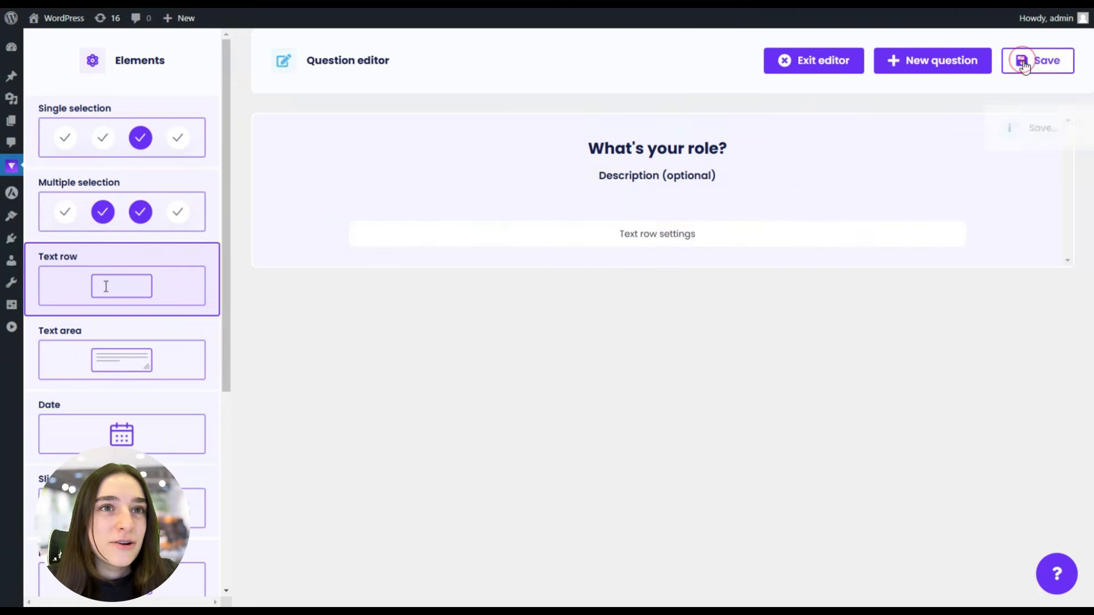
# - Create and save a new question titled "Do you have any specific requirements?" with a text area element
pyautogui.click(941, 70)
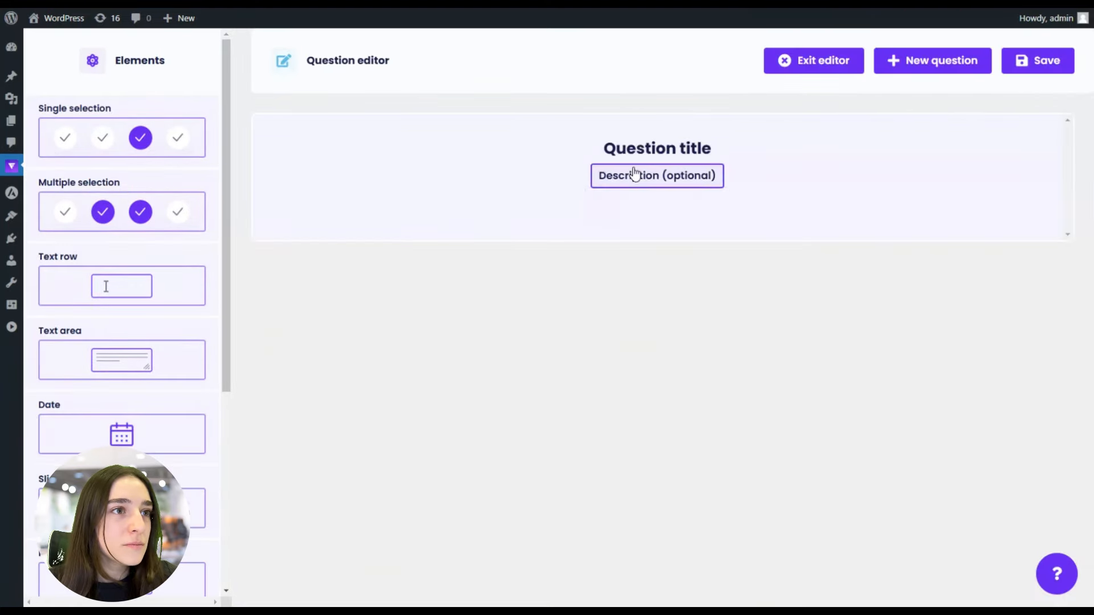
pyautogui.click(642, 147)
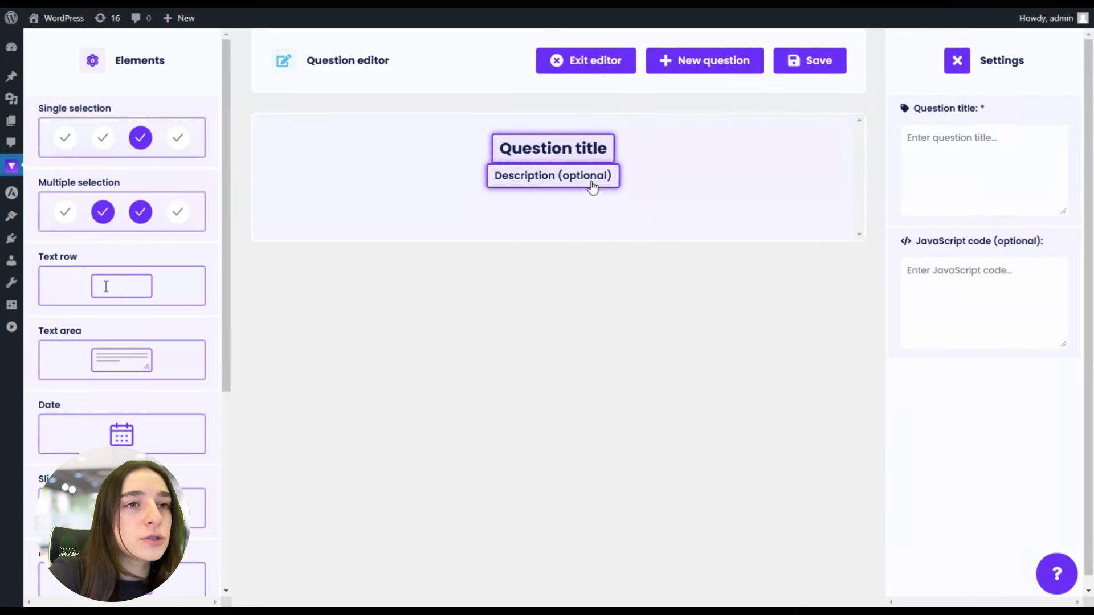
pyautogui.click(943, 146)
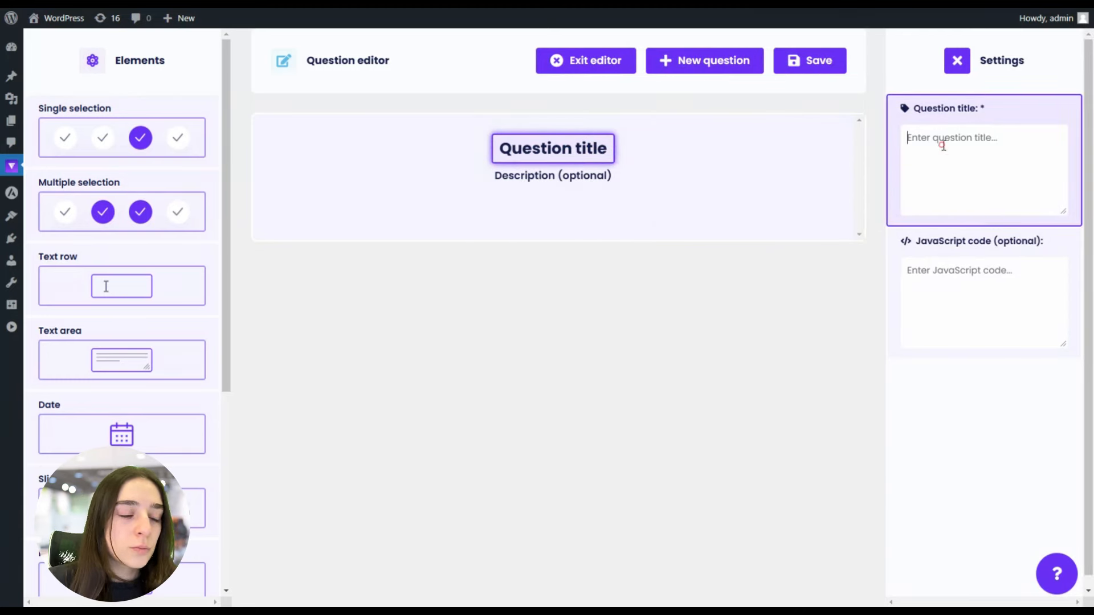
pyautogui.write('do')
pyautogui.press('BackSpace')
pyautogui.press('BackSpace')
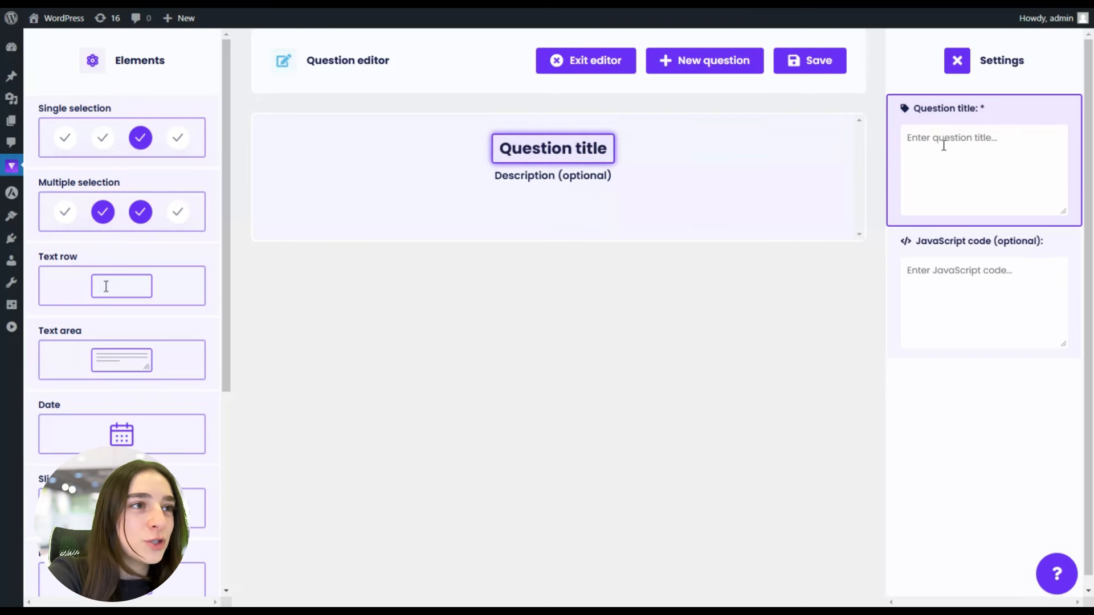
pyautogui.write('Do you ha')
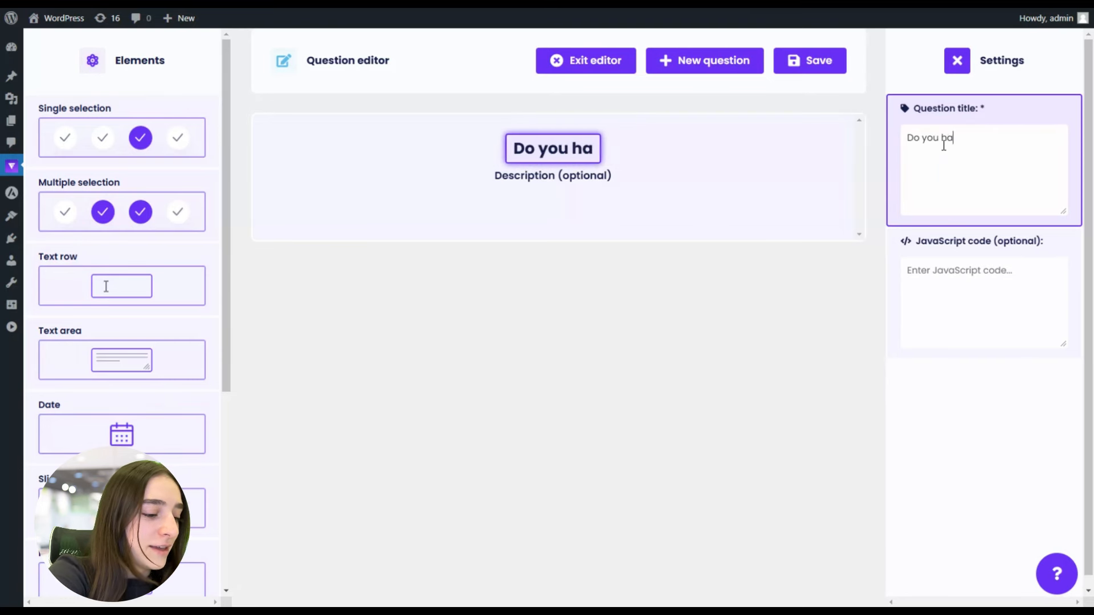
pyautogui.write('ve any s')
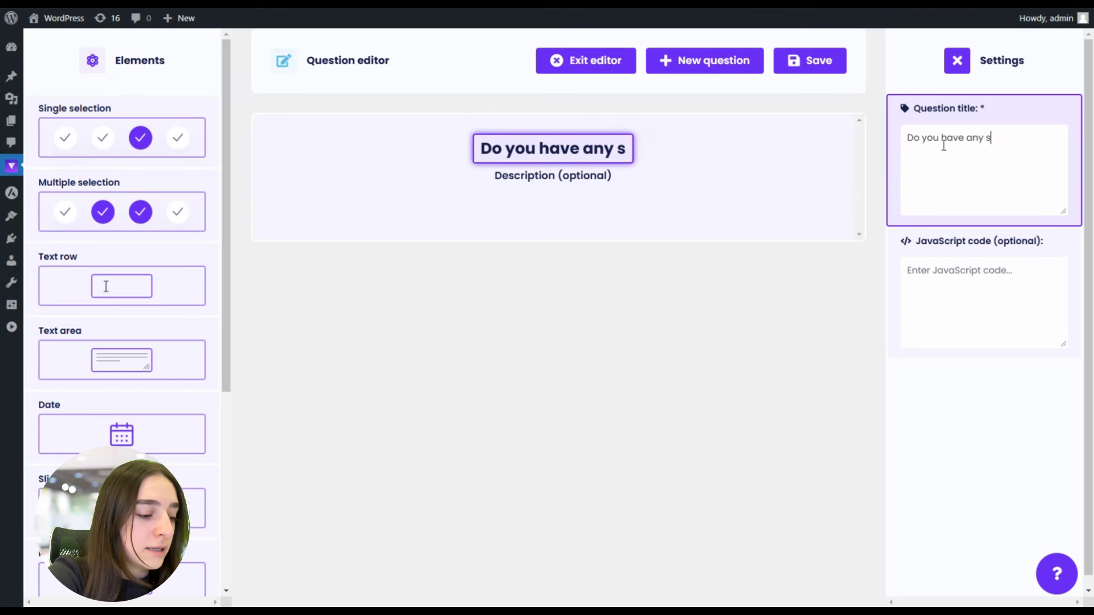
pyautogui.write('pecific re')
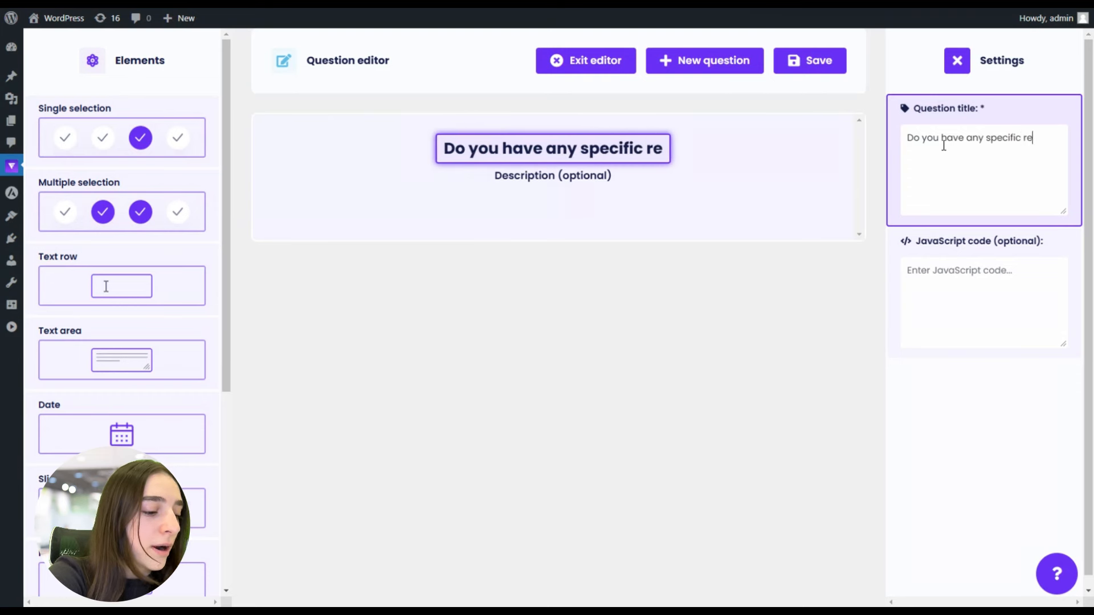
pyautogui.write('quirements?')
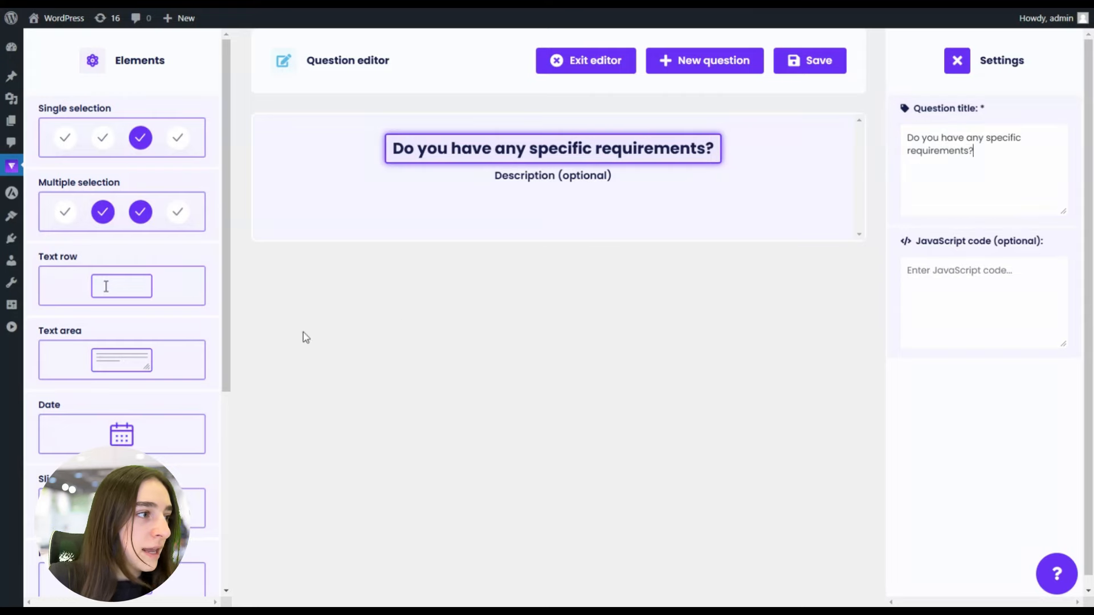
pyautogui.click(111, 359)
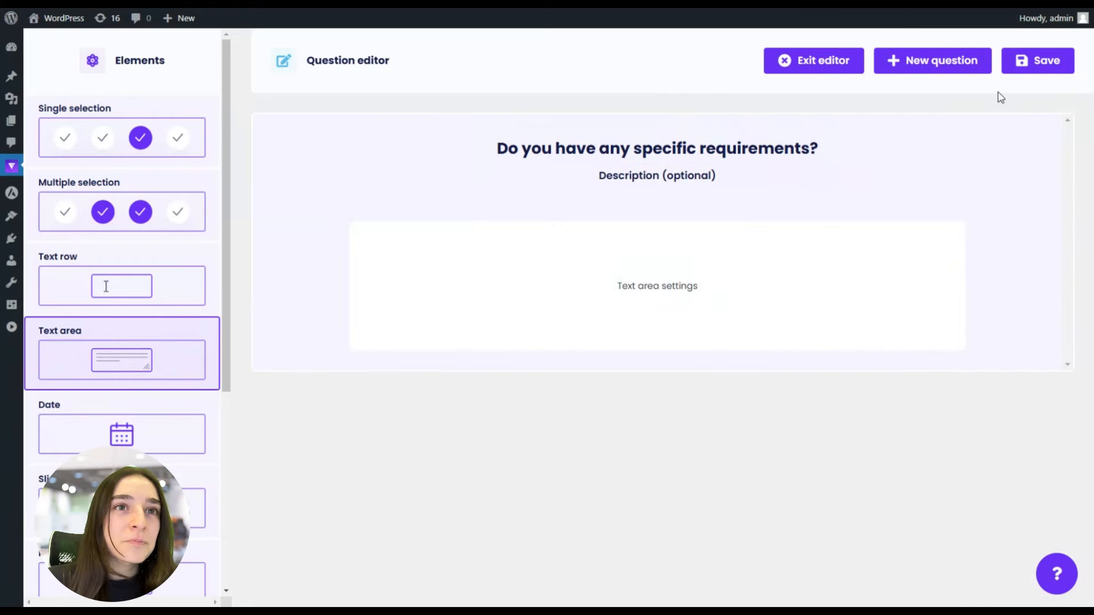
pyautogui.click(1020, 69)
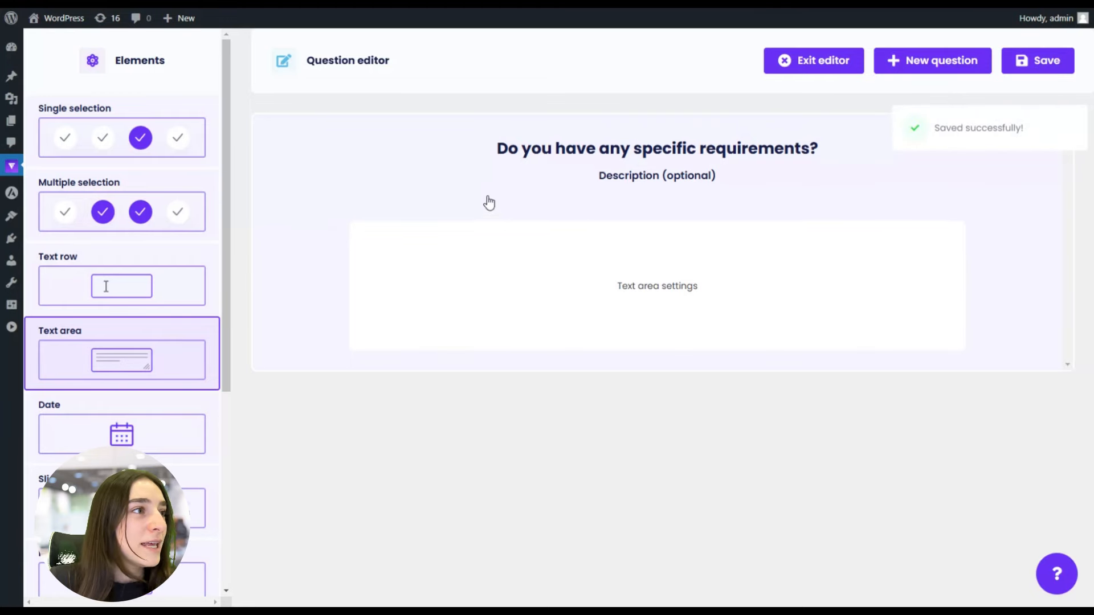
# - Exit the question editor and review the list of saved questions
pyautogui.click(842, 65)
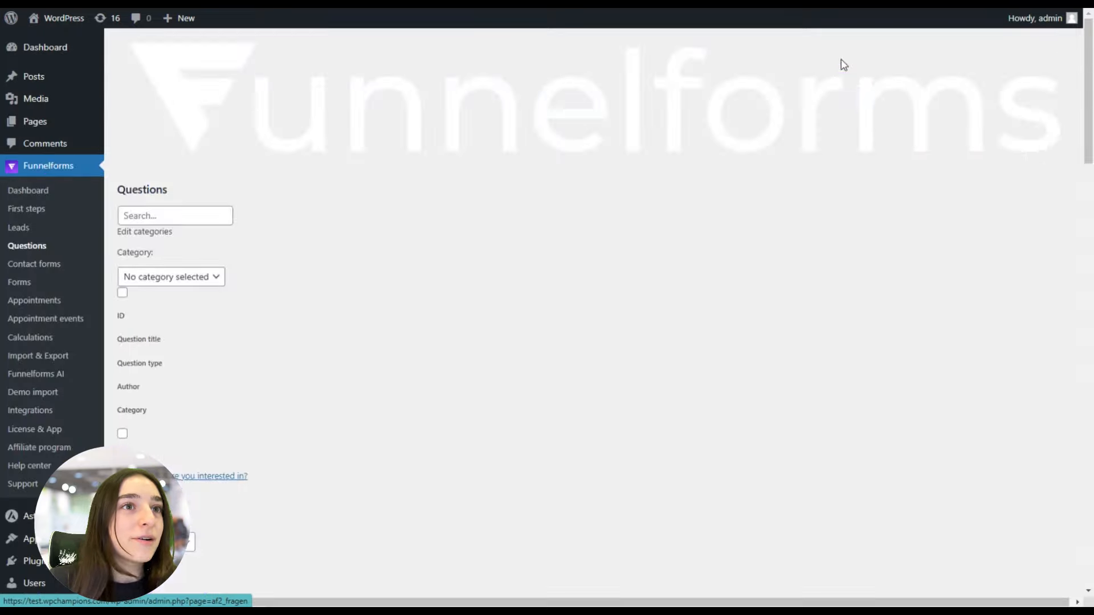
pyautogui.scroll(-3, 329, 161)
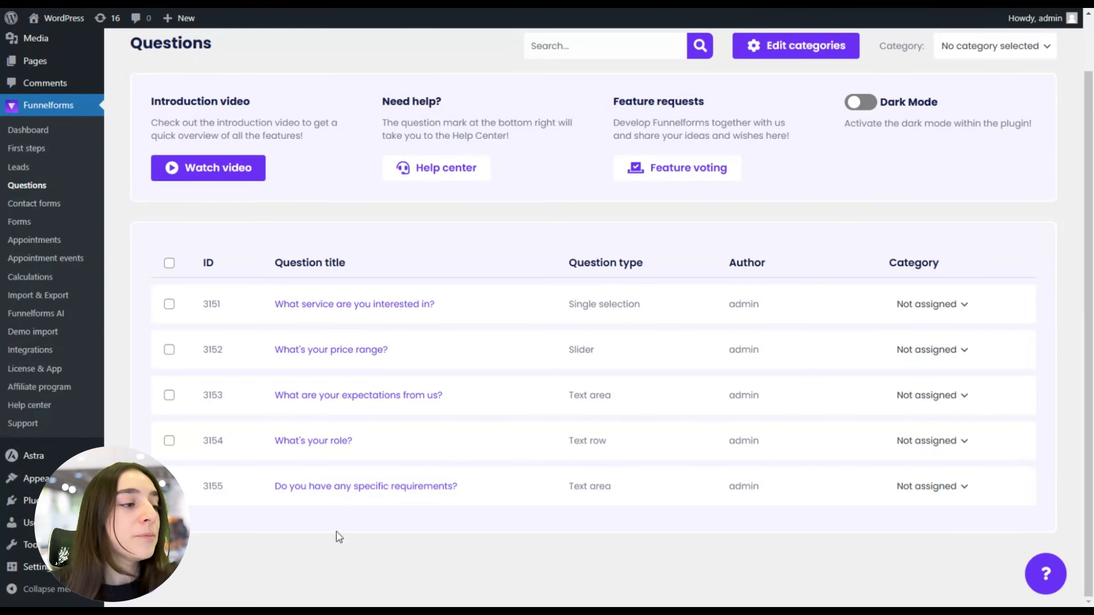
pyautogui.scroll(1, 223, 450)
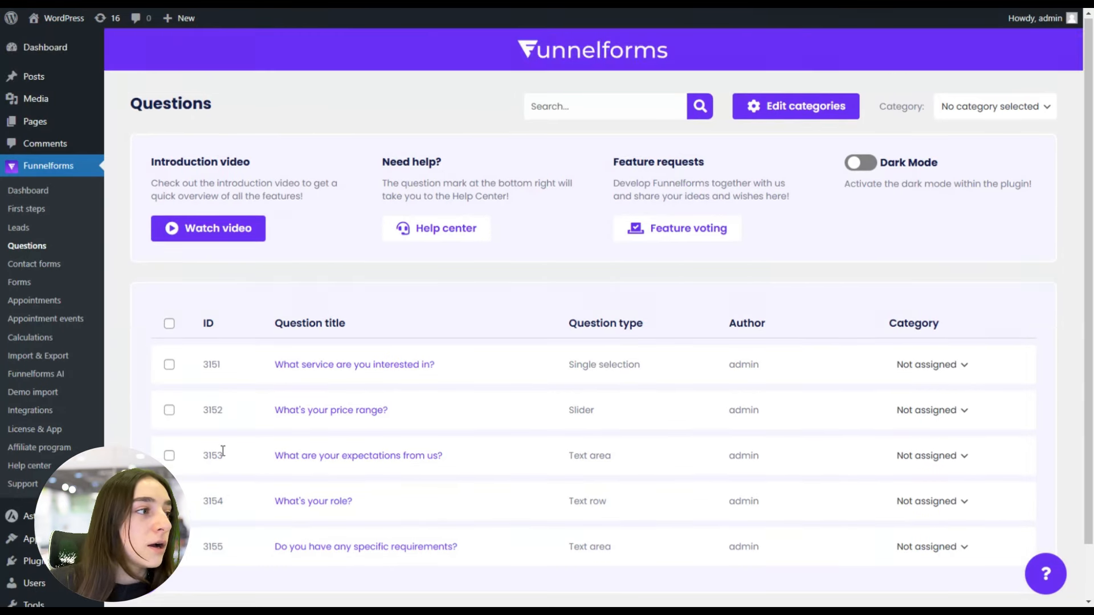
# - Go to the Funnelforms contact forms, start a new contact form and look through its available elements
pyautogui.click(55, 265)
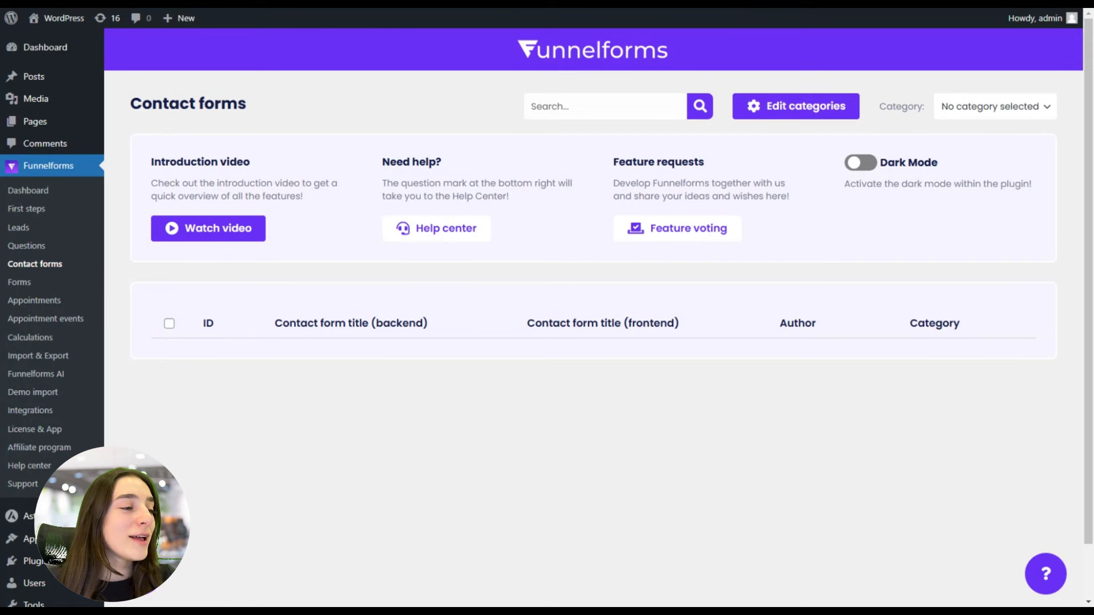
pyautogui.click(143, 573)
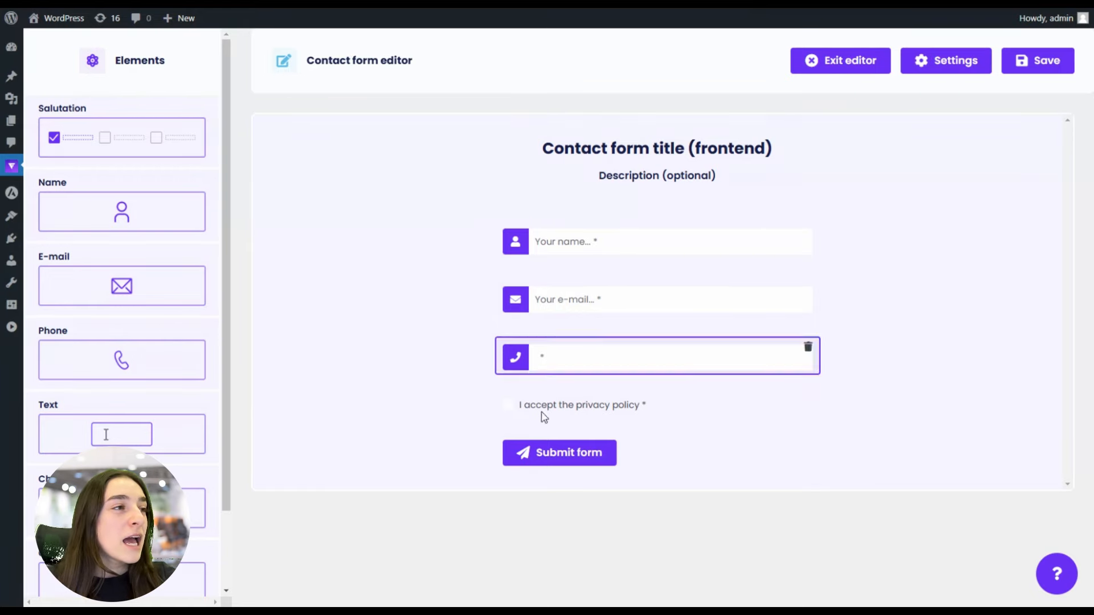
pyautogui.scroll(-2, 174, 265)
pyautogui.scroll(2, 173, 262)
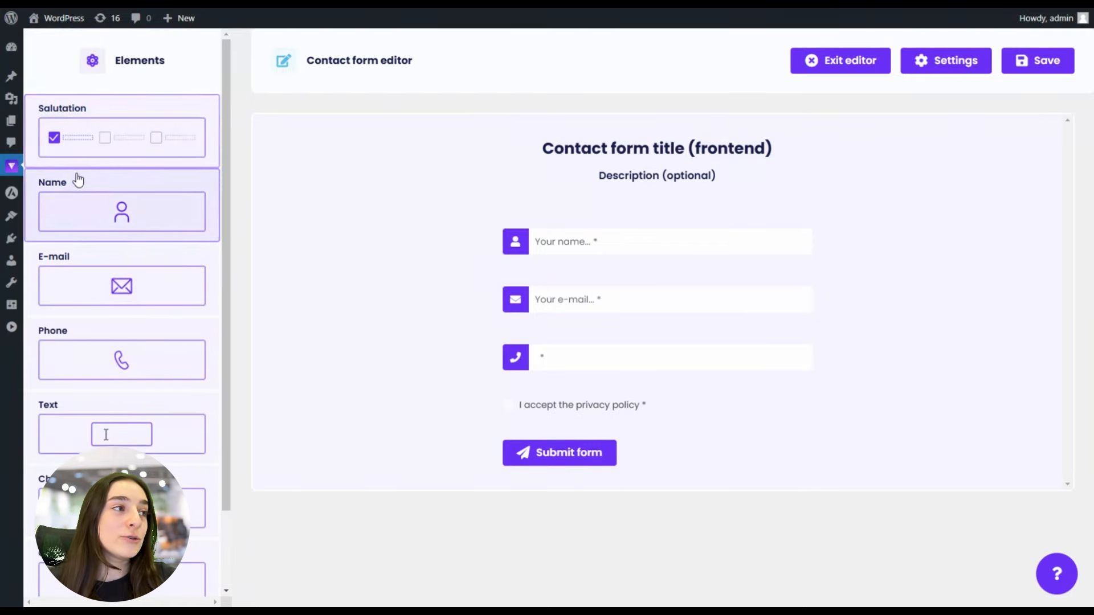
pyautogui.scroll(-2, 126, 348)
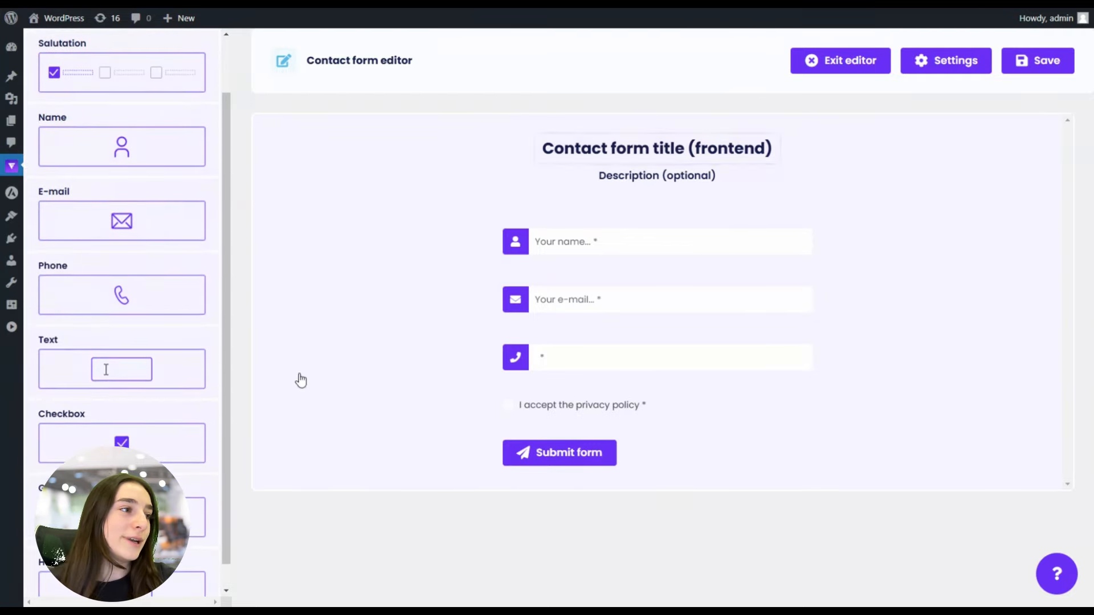
# - Set the contact form's frontend title to "Contact Us"
pyautogui.scroll(-1, 129, 354)
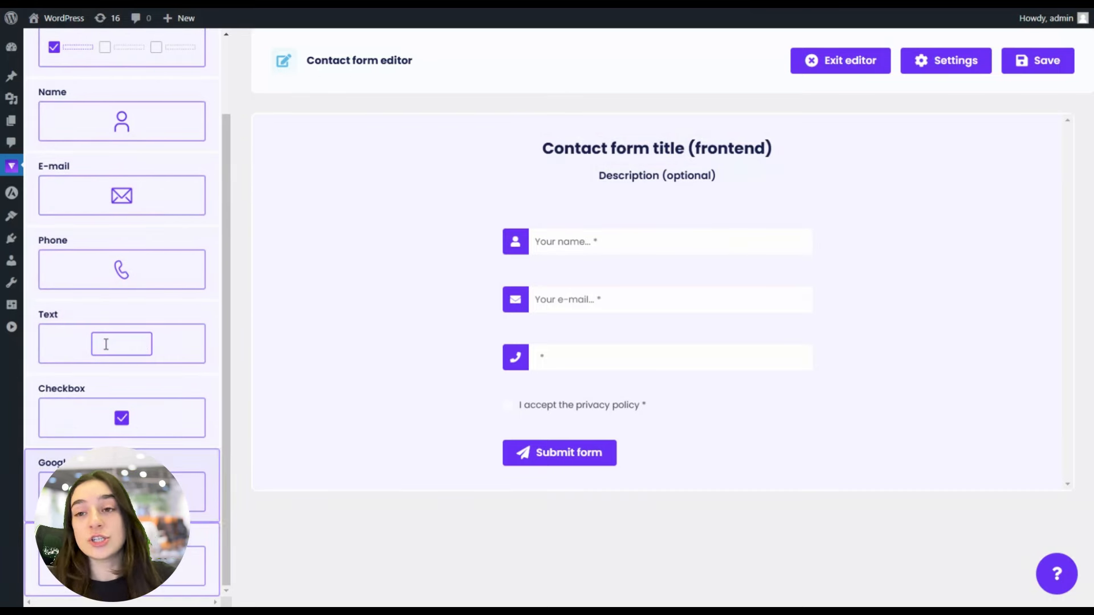
pyautogui.scroll(3, 148, 454)
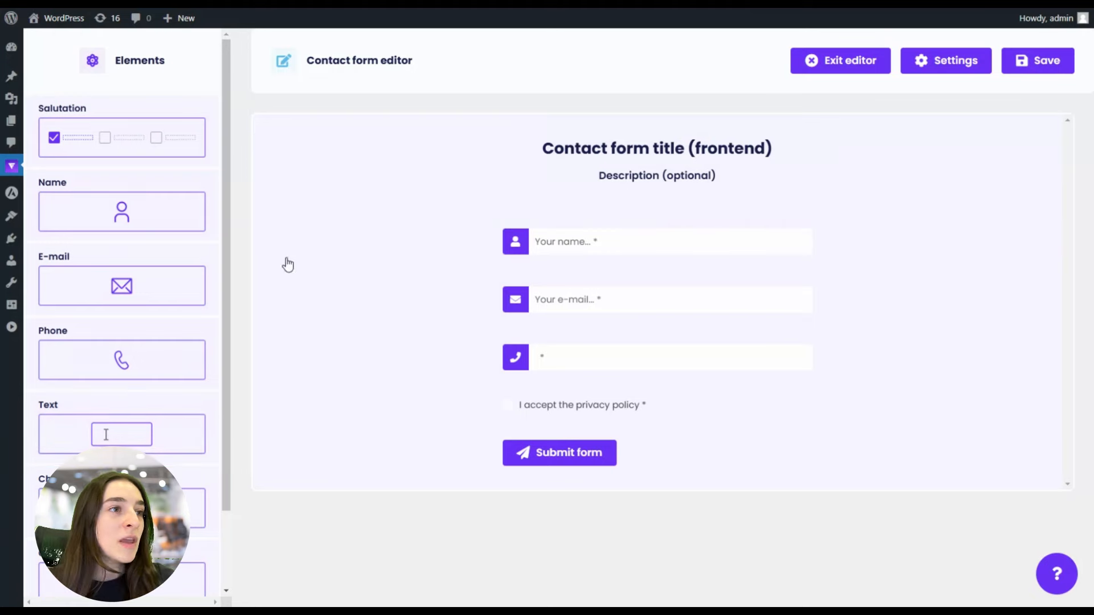
pyautogui.click(656, 144)
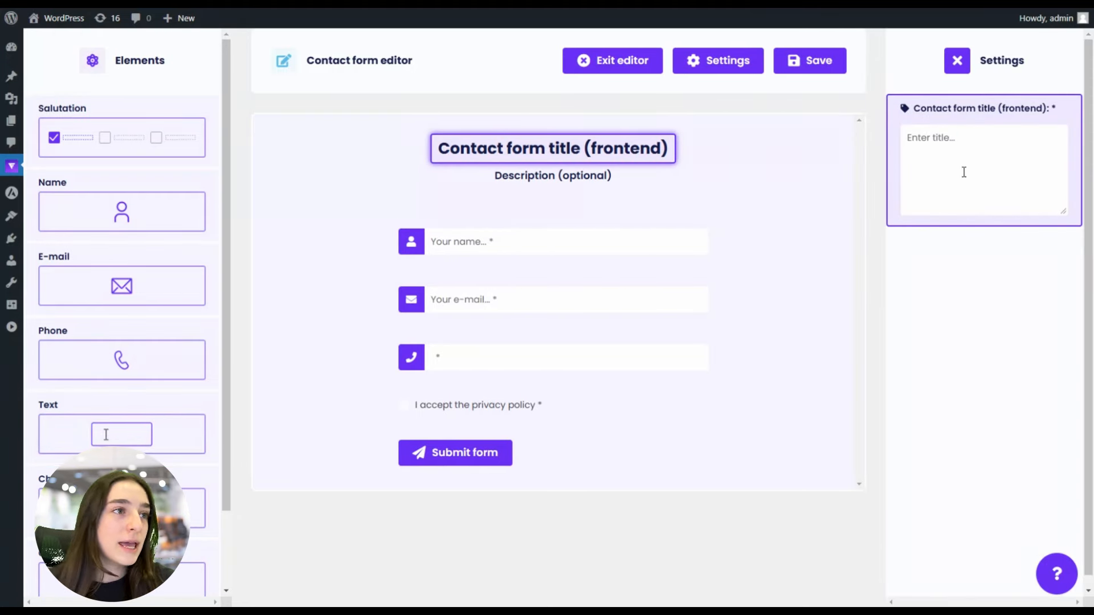
pyautogui.write('Conta')
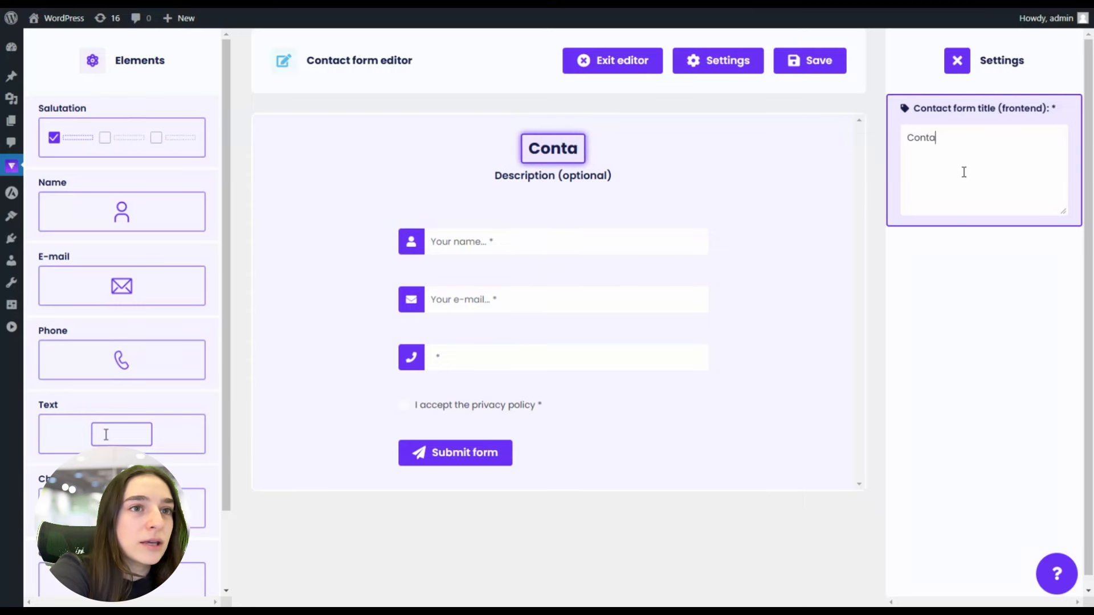
pyautogui.write('ct Us')
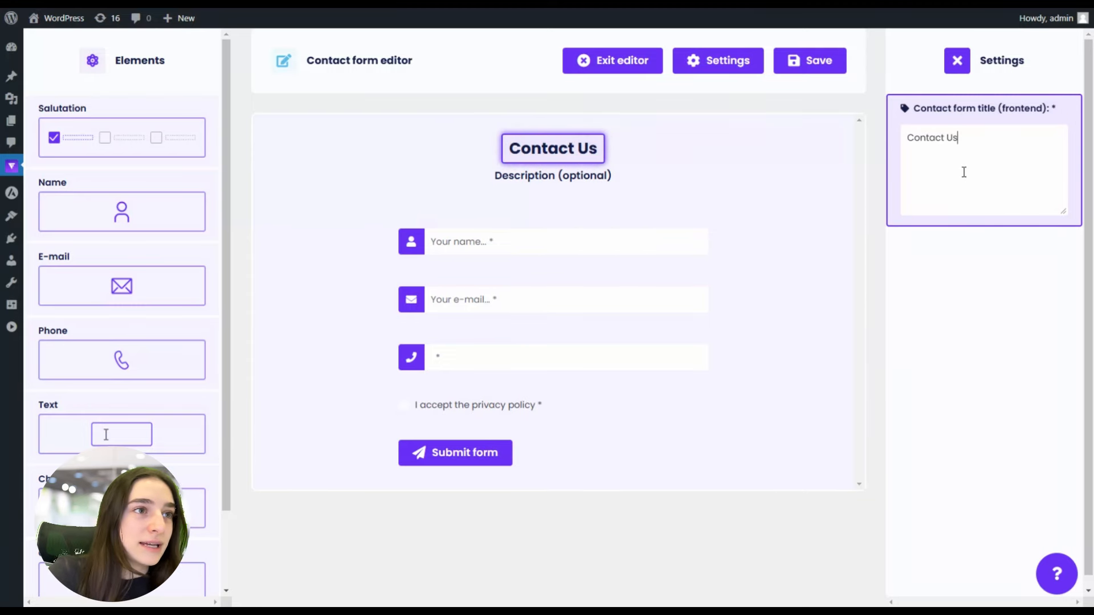
# - Add a salutation element above the name field and a text element below the phone field of the contact form
pyautogui.moveTo(1045, 18)
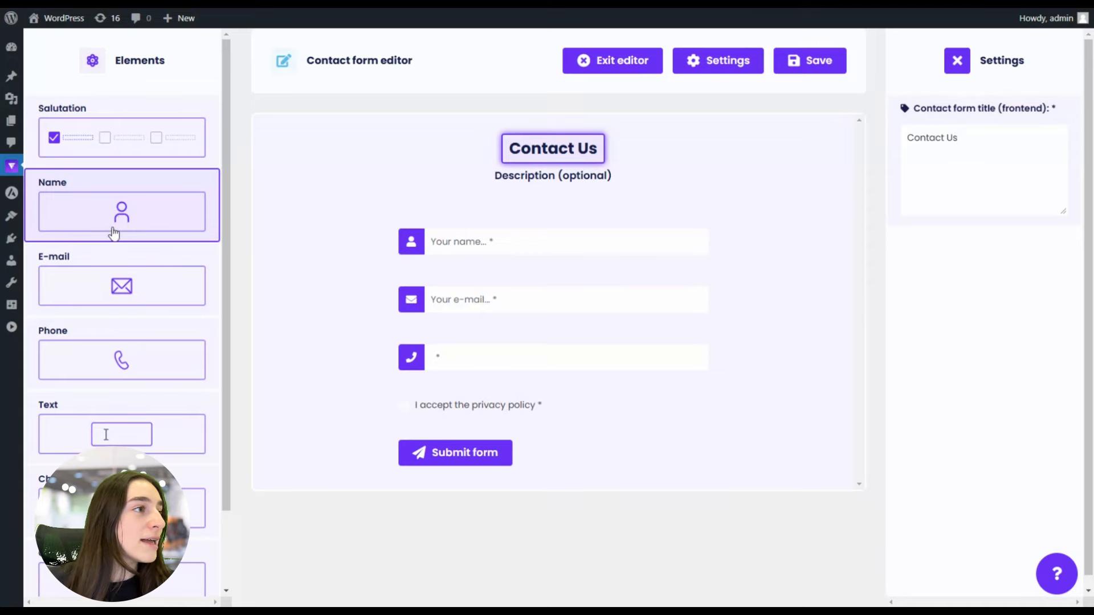
pyautogui.moveTo(134, 147); pyautogui.dragTo(479, 216)
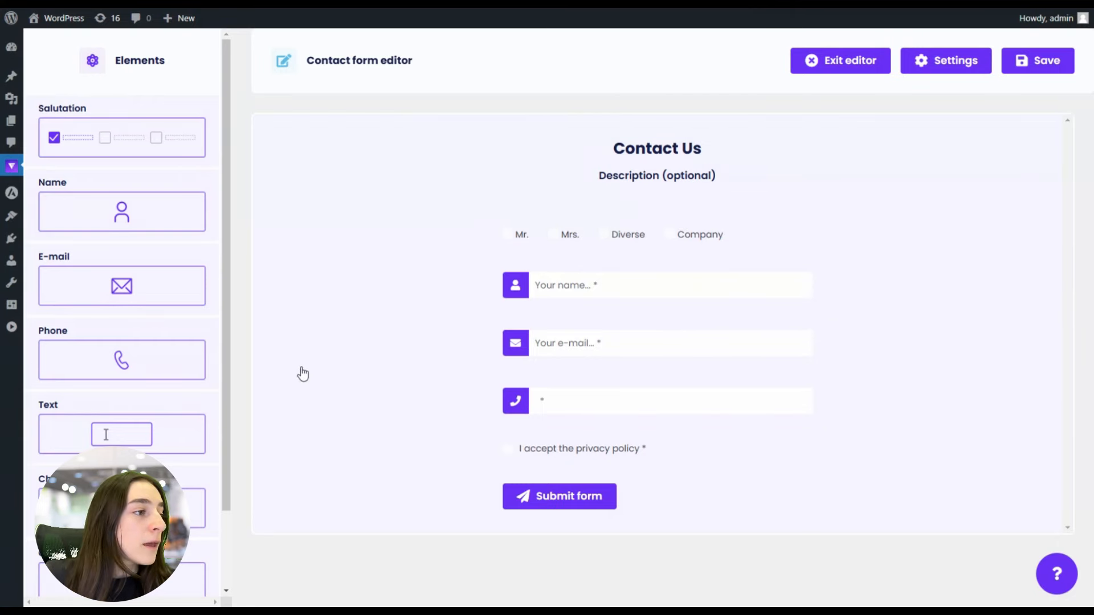
pyautogui.scroll(-3, 195, 418)
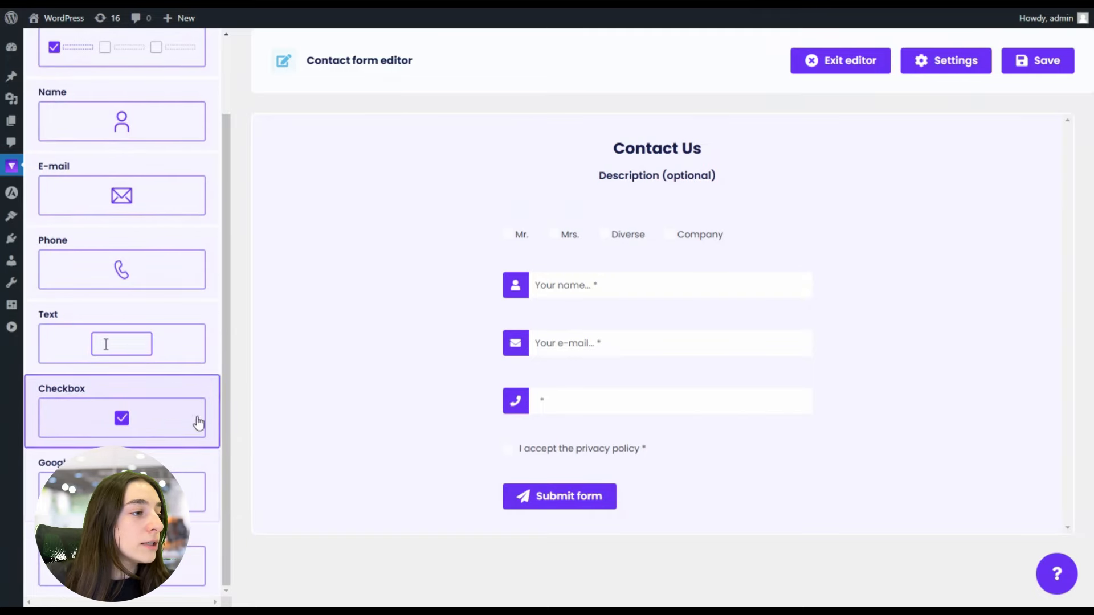
pyautogui.scroll(2, 163, 376)
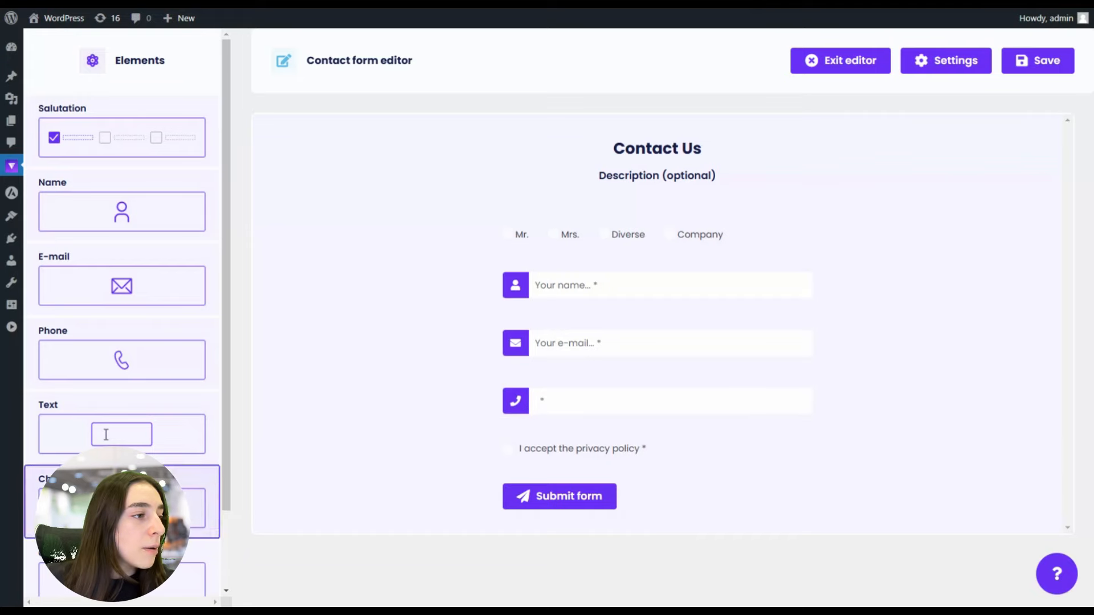
pyautogui.moveTo(139, 435); pyautogui.dragTo(593, 429)
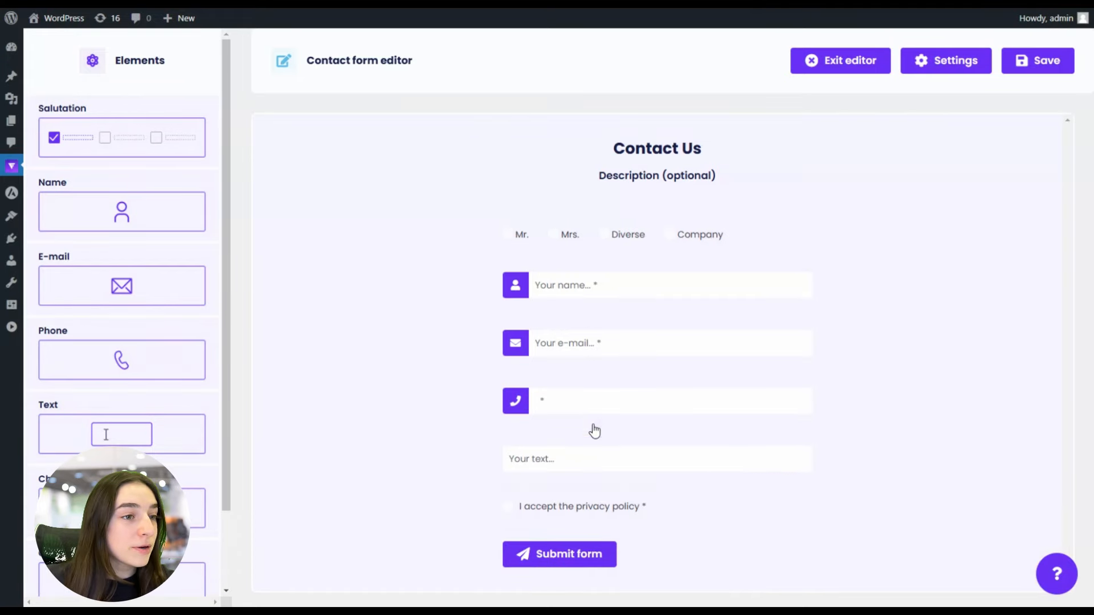
# - Open the new text element's settings and start its label with "Yo"
pyautogui.click(557, 475)
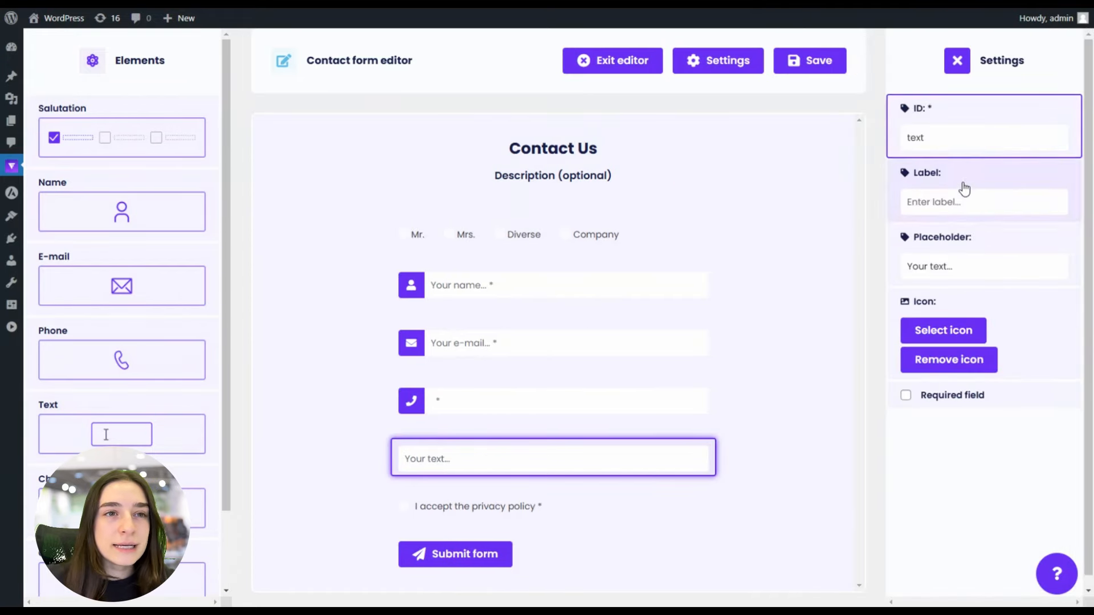
pyautogui.click(961, 201)
pyautogui.write('C')
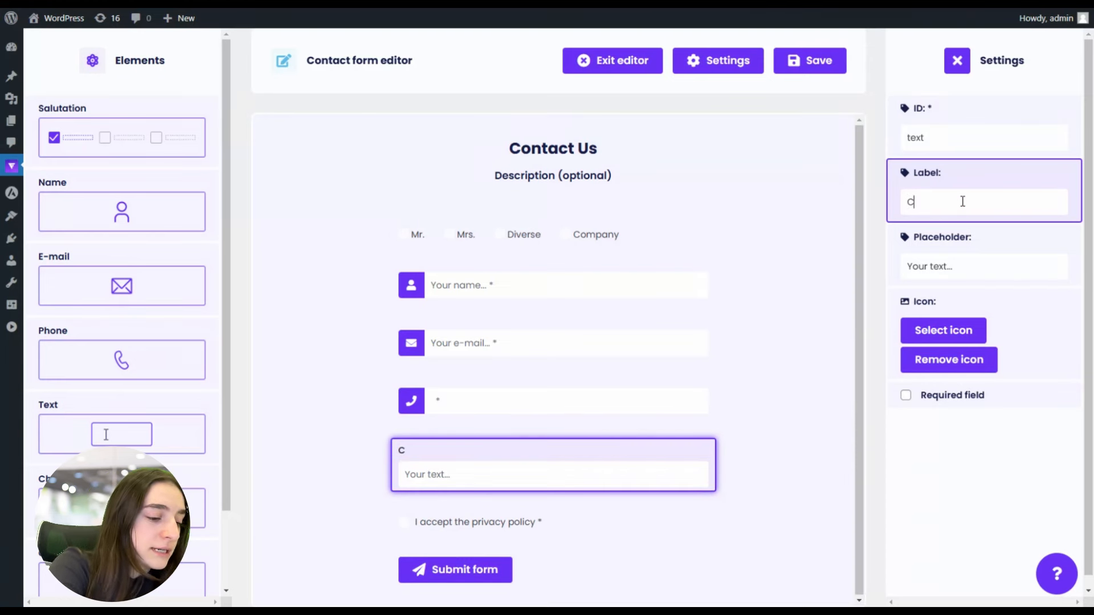
pyautogui.press('BackSpace')
pyautogui.write('Yo')
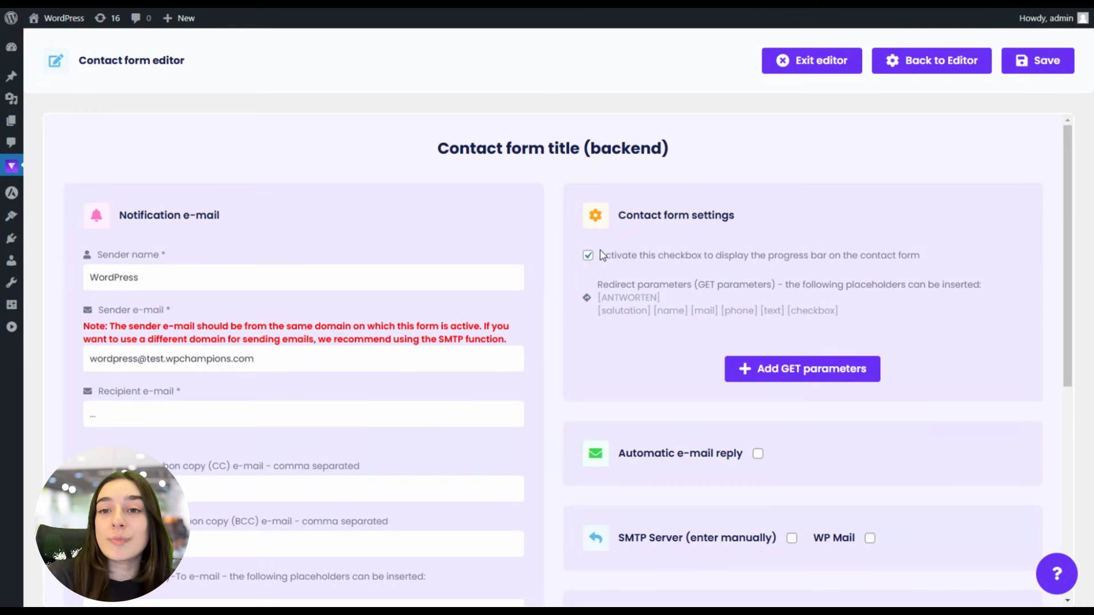
# - Set the contact form's backend title to "Contact Us"
pyautogui.click(555, 161)
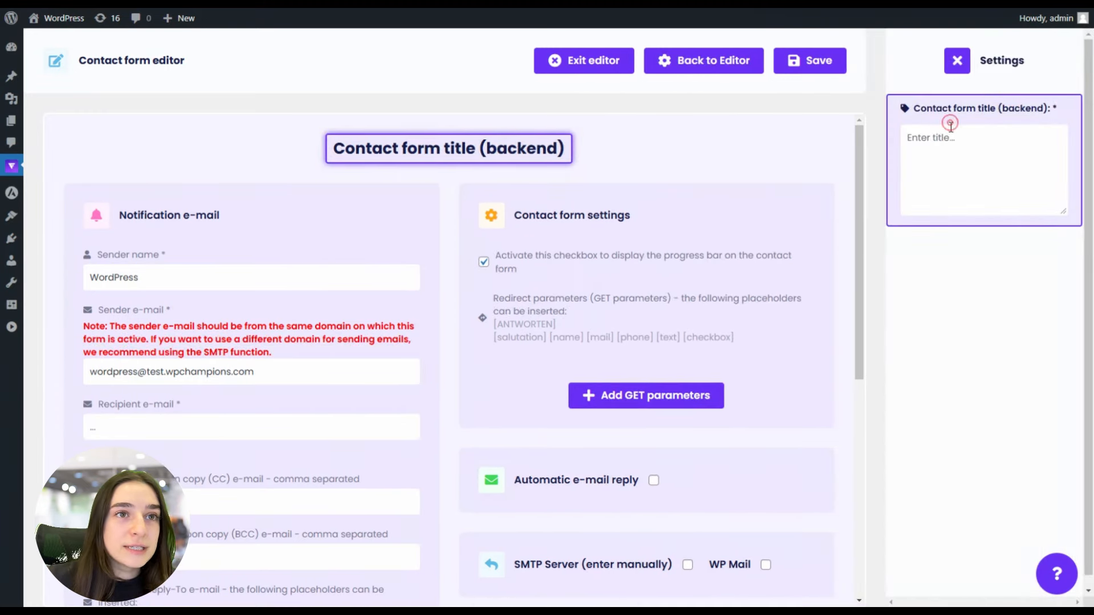
pyautogui.click(945, 135)
pyautogui.write('contact U')
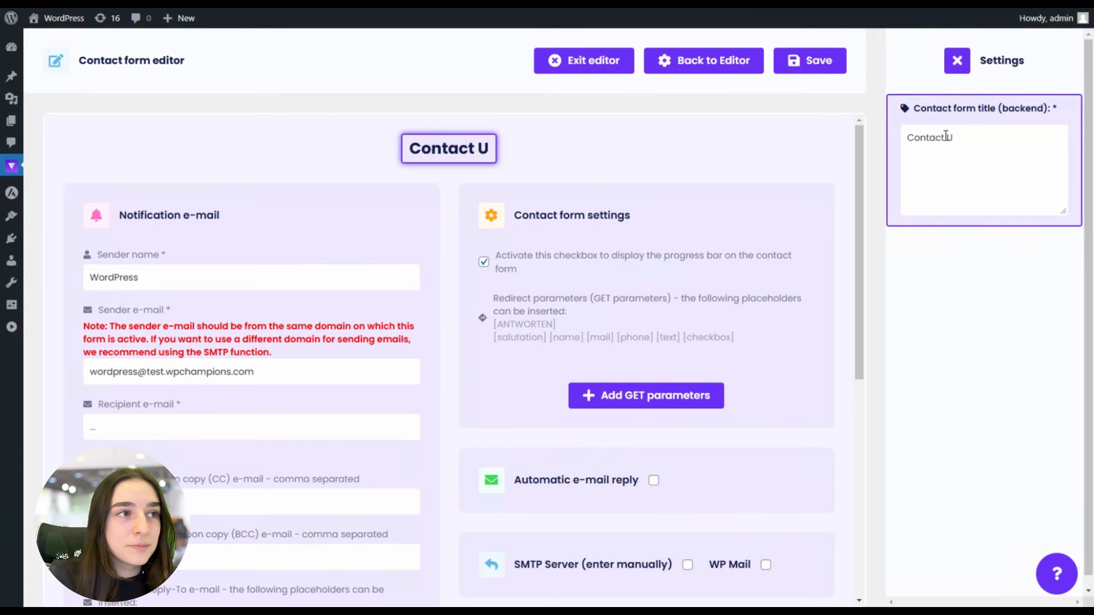
pyautogui.write('s')
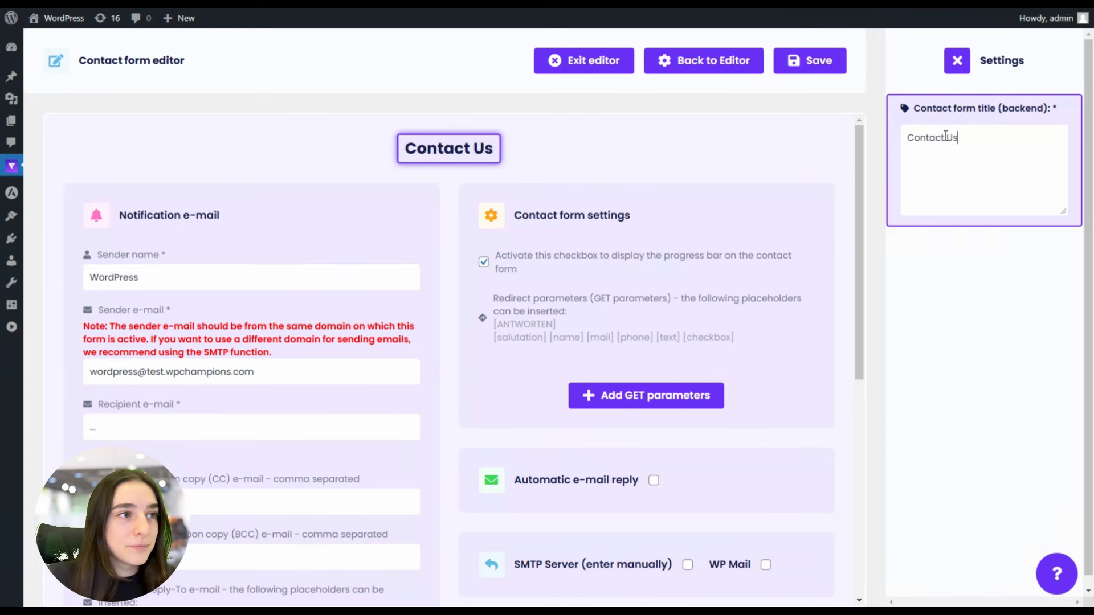
# - Copy the sender e-mail address of the notification e-mail into its recipient e-mail field
pyautogui.doubleClick(148, 376)
pyautogui.tripleClick(151, 365)
pyautogui.hotkey('ctrl', 'c')
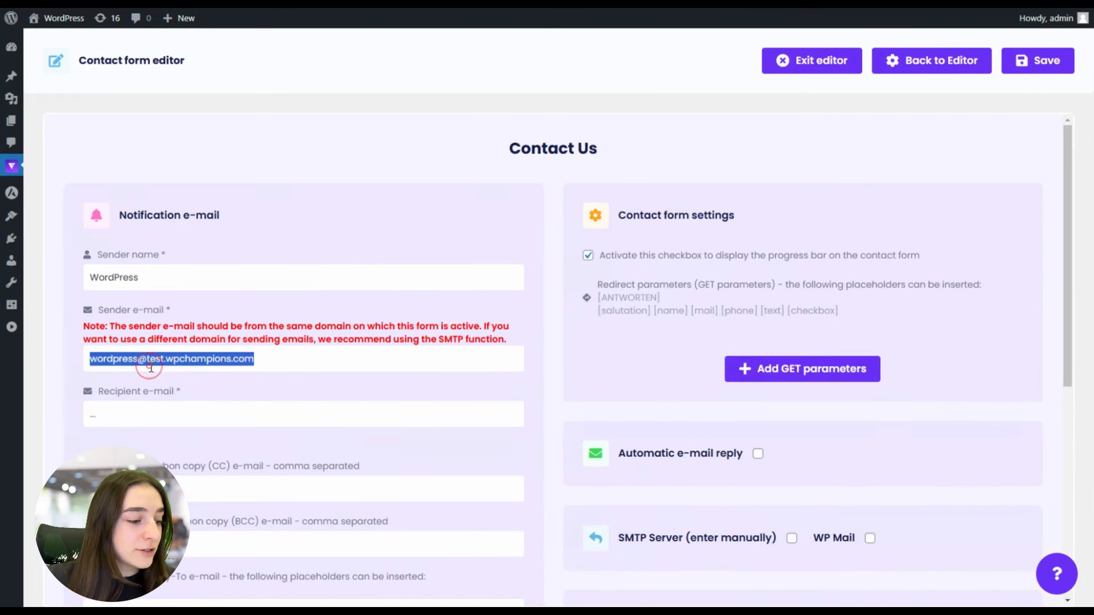
pyautogui.click(187, 407)
pyautogui.hotkey('ctrl', 'v')
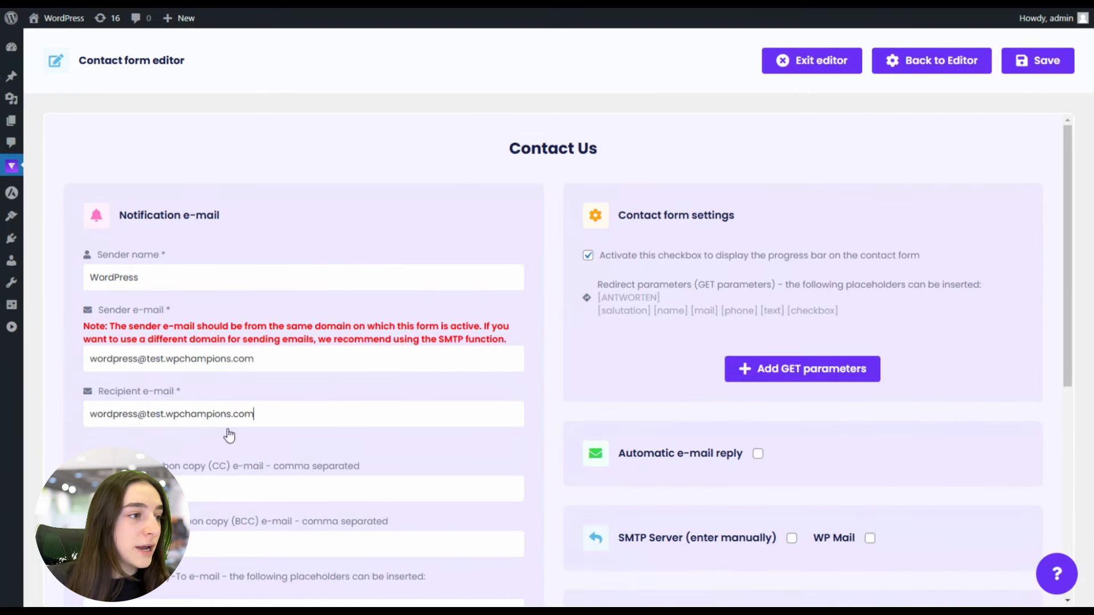
# - Enable the automatic e-mail reply, examine its recipient, subject and message fields, and disable it again
pyautogui.scroll(-2, 576, 261)
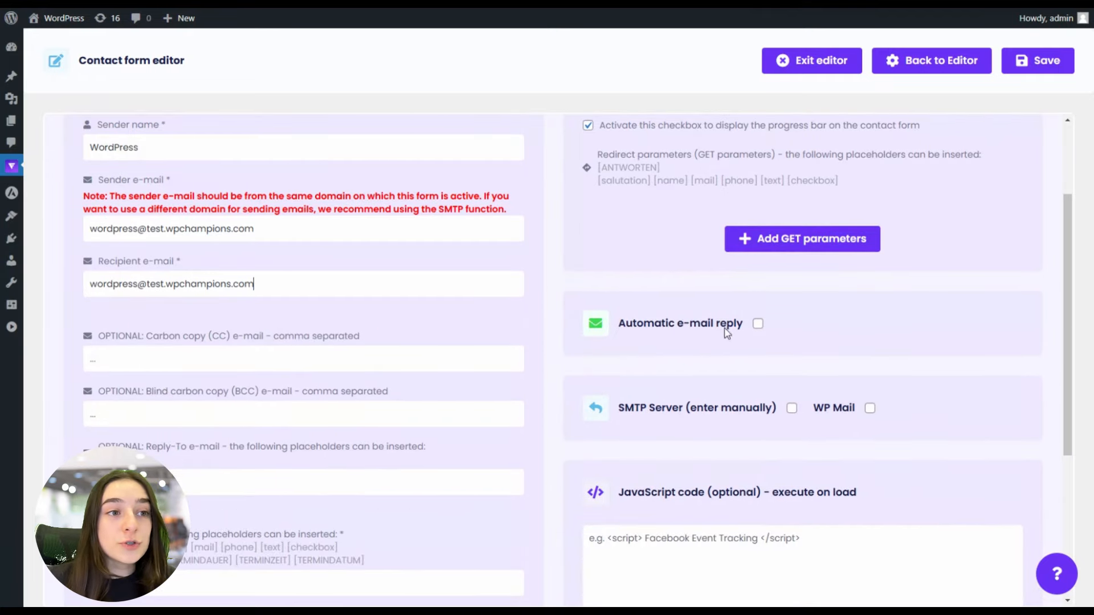
pyautogui.click(758, 323)
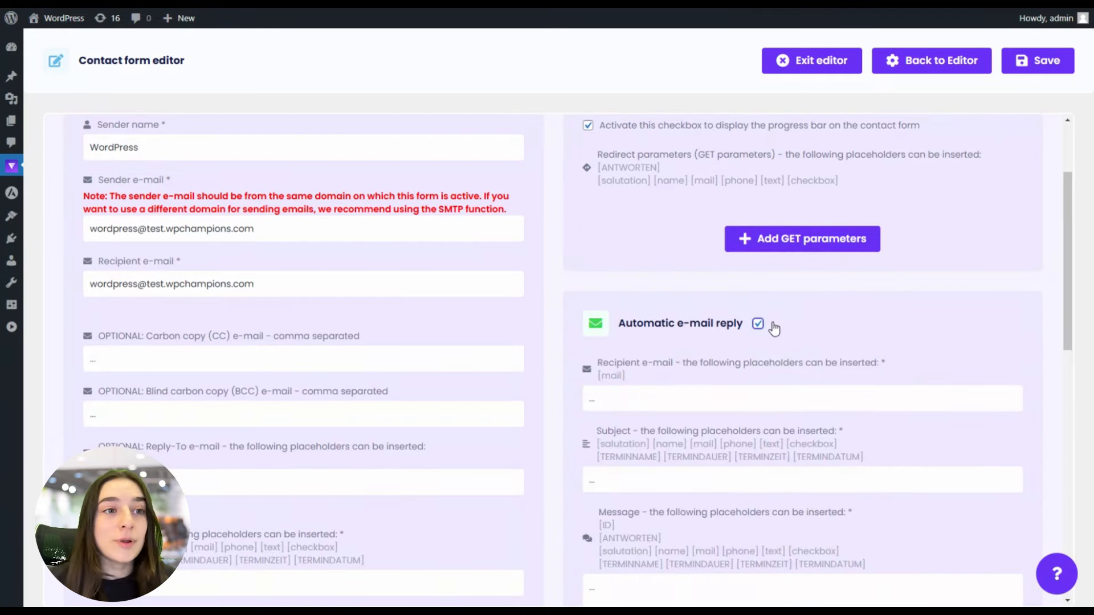
pyautogui.scroll(-1, 625, 366)
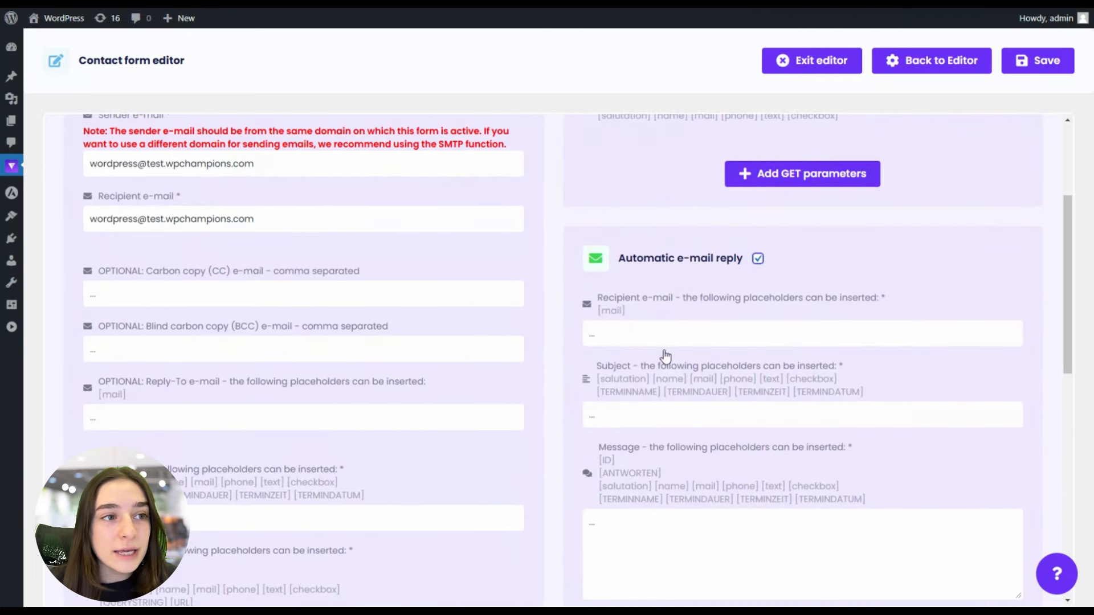
pyautogui.click(758, 259)
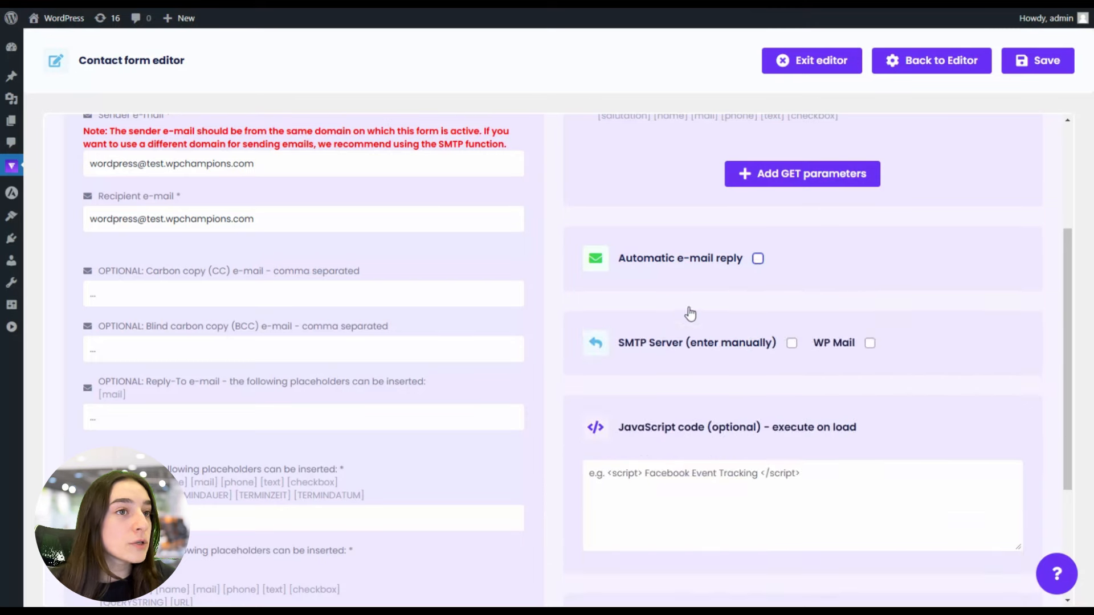
# - Review the notification e-mail's subject and message, send a test message, and open and close its log
pyautogui.scroll(-2, 410, 399)
pyautogui.scroll(-1, 364, 297)
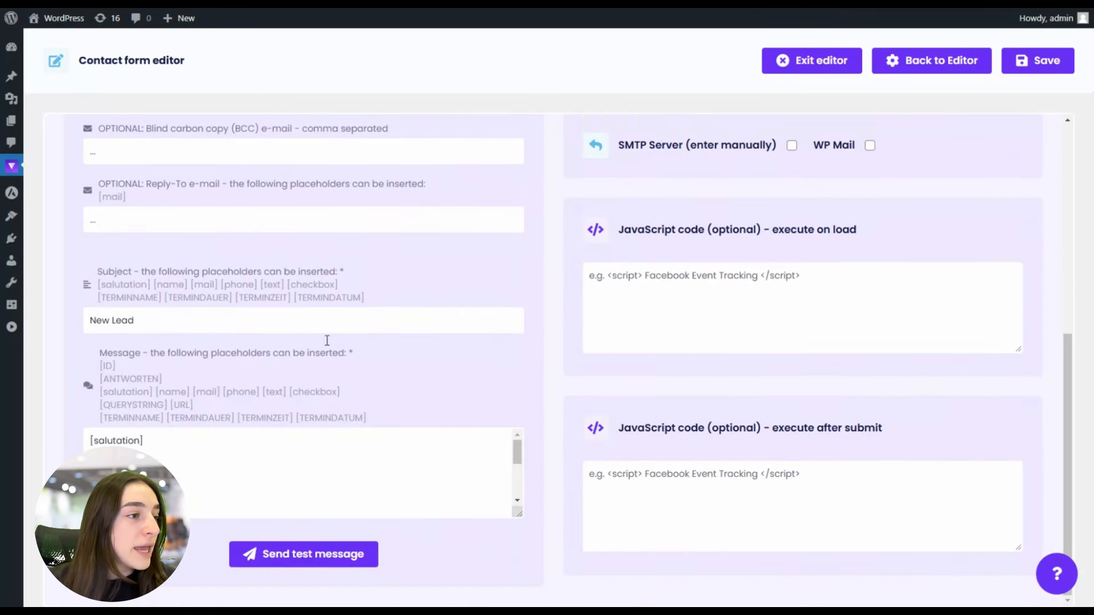
pyautogui.scroll(-3, 273, 504)
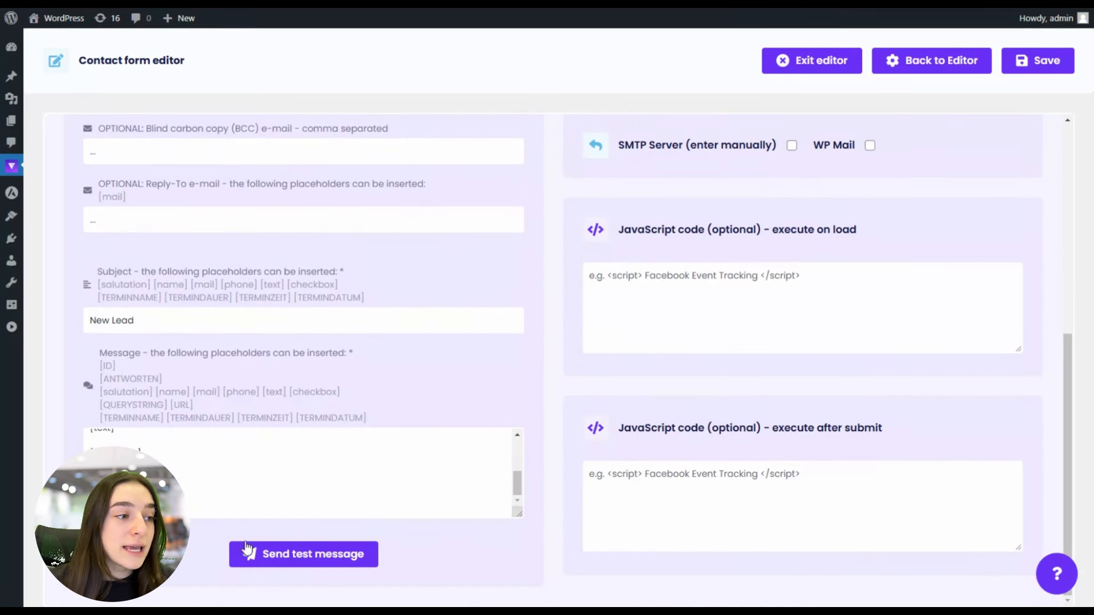
pyautogui.click(273, 561)
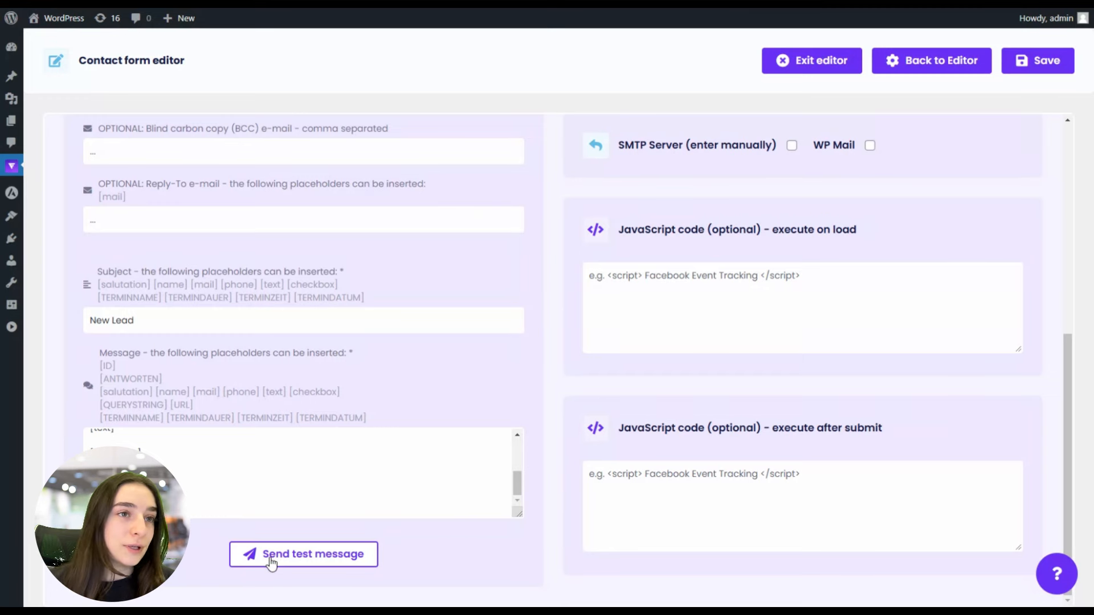
pyautogui.click(996, 122)
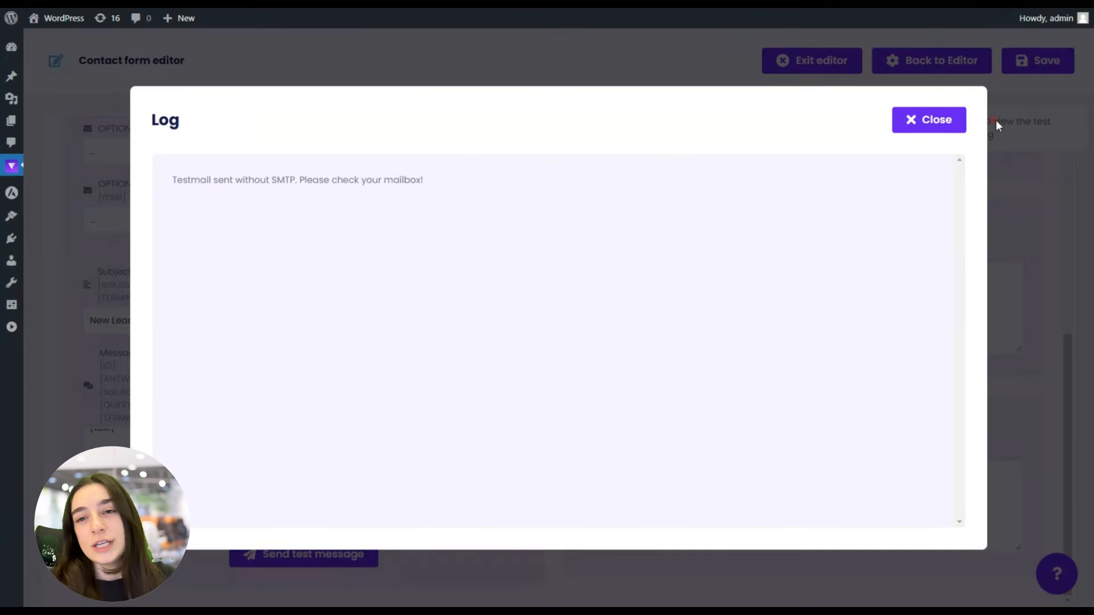
pyautogui.click(936, 117)
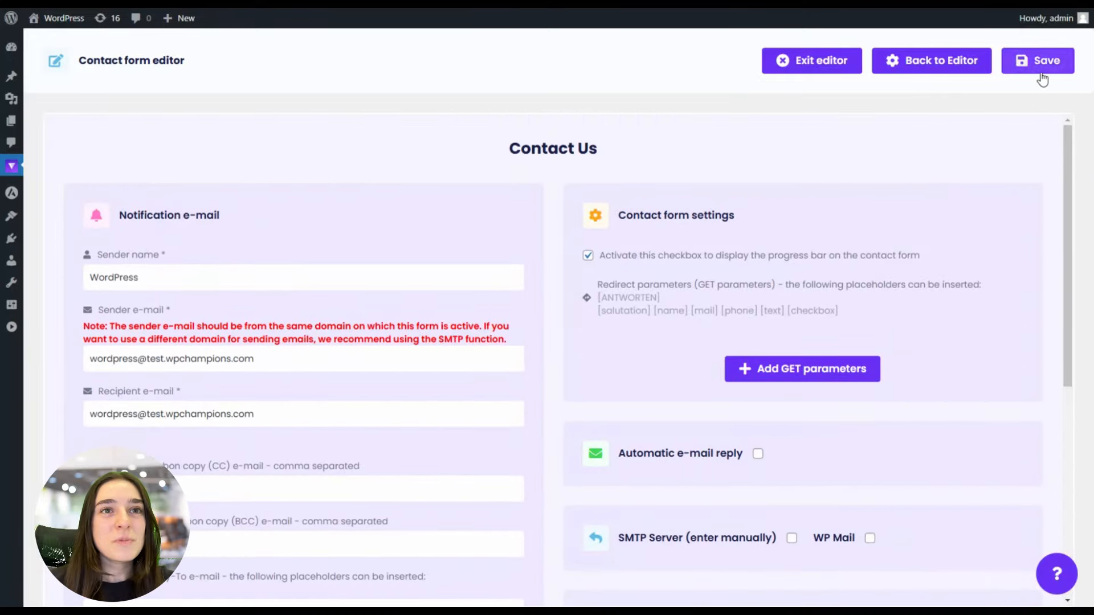
# - Save the contact form and exit its editor to the list of contact forms
pyautogui.click(1039, 72)
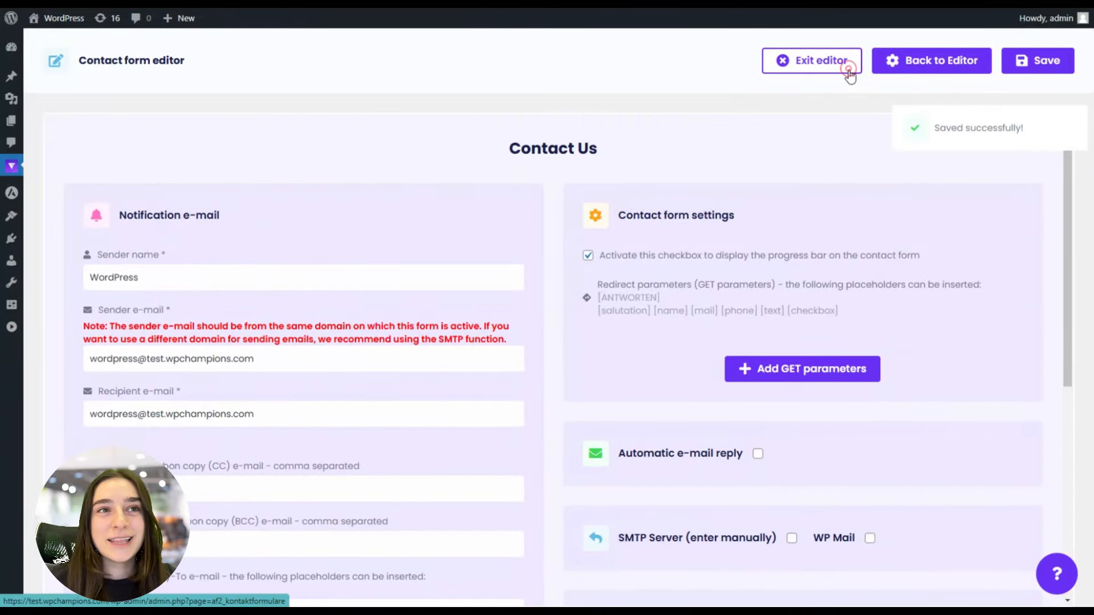
pyautogui.click(847, 71)
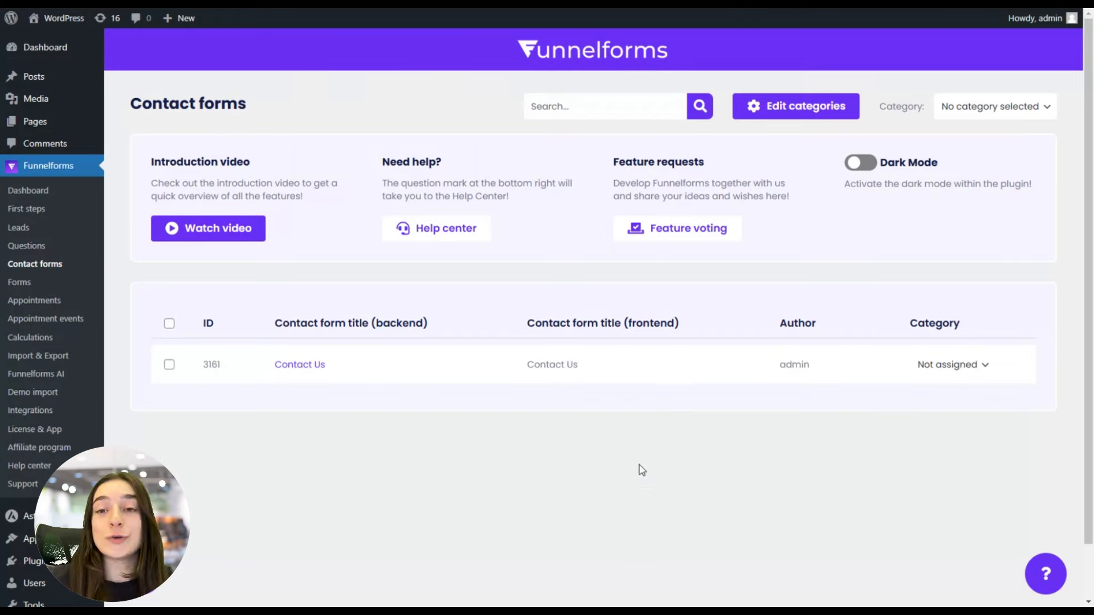
pyautogui.scroll(-1, 593, 496)
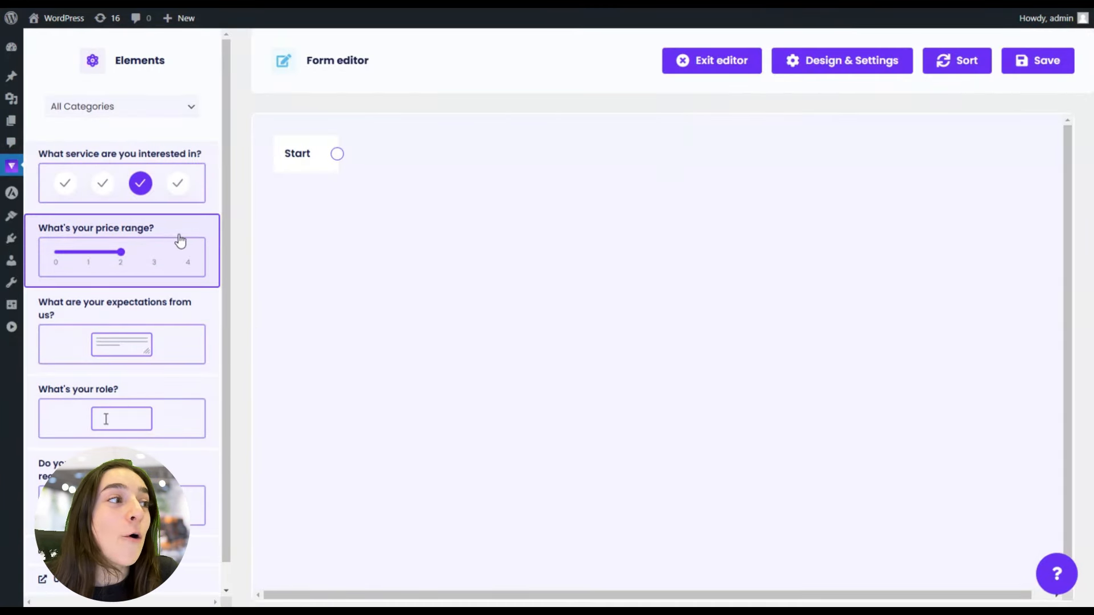
# - Place the "What service are you interested in?" question on the form canvas and connect the Start node to it
pyautogui.scroll(-1, 180, 241)
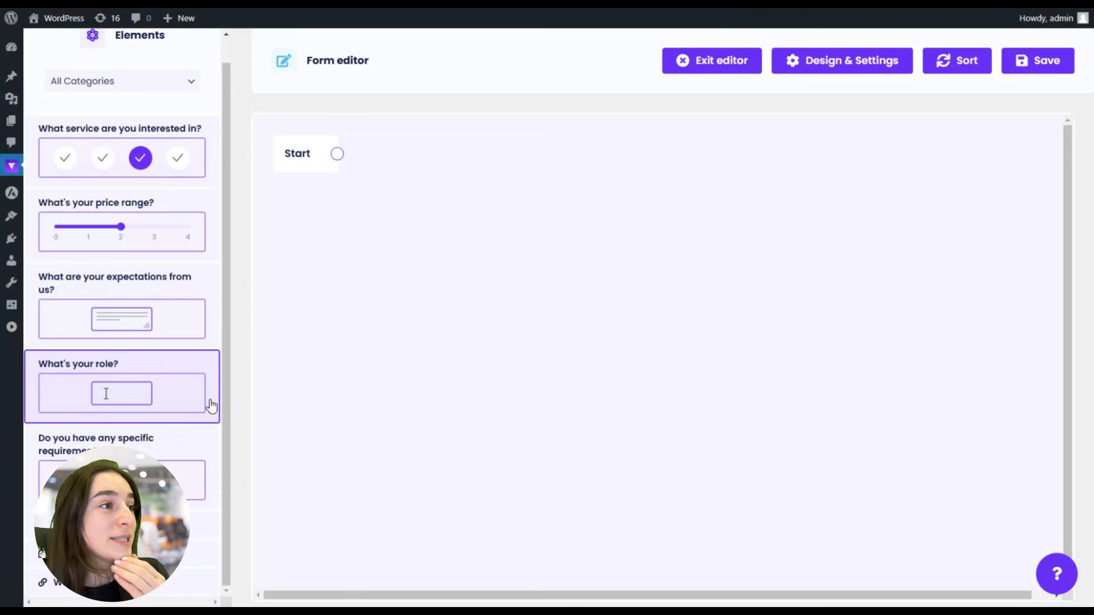
pyautogui.scroll(2, 123, 188)
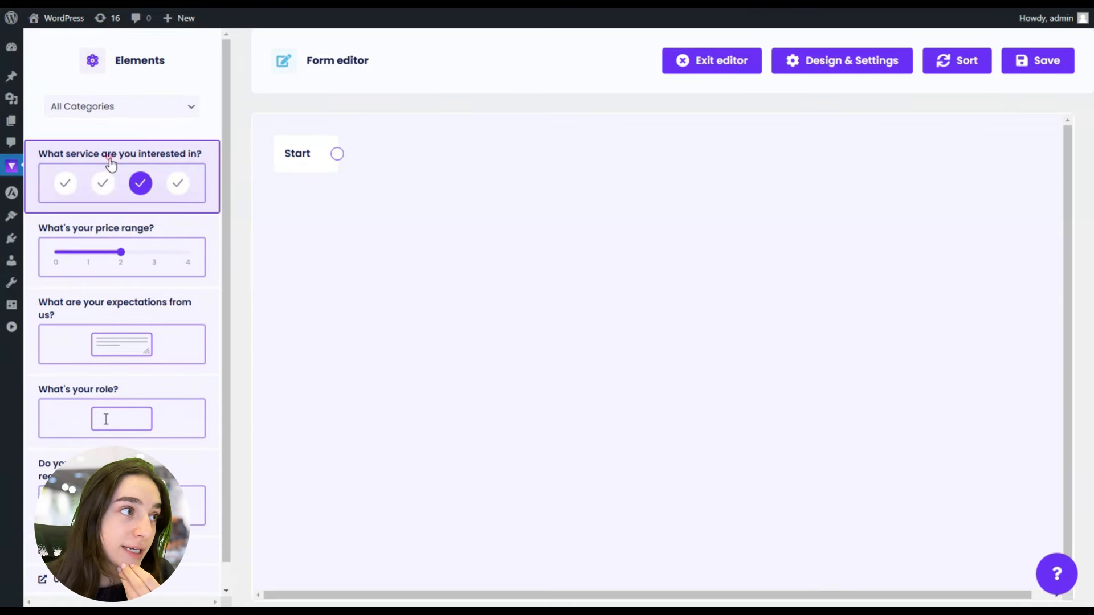
pyautogui.moveTo(111, 164); pyautogui.dragTo(488, 178)
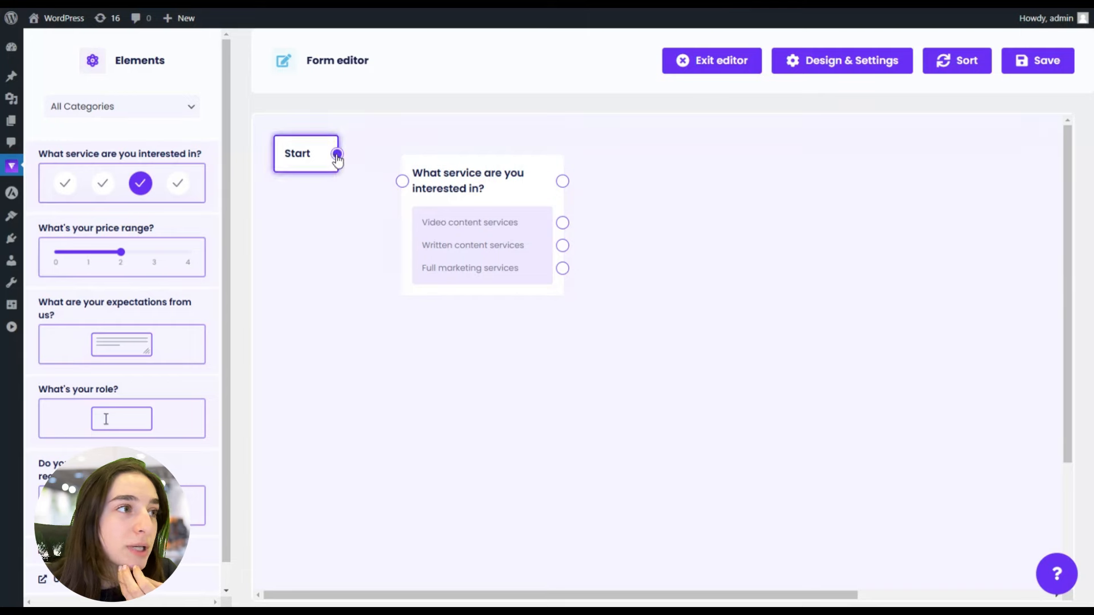
pyautogui.moveTo(337, 154); pyautogui.dragTo(401, 181)
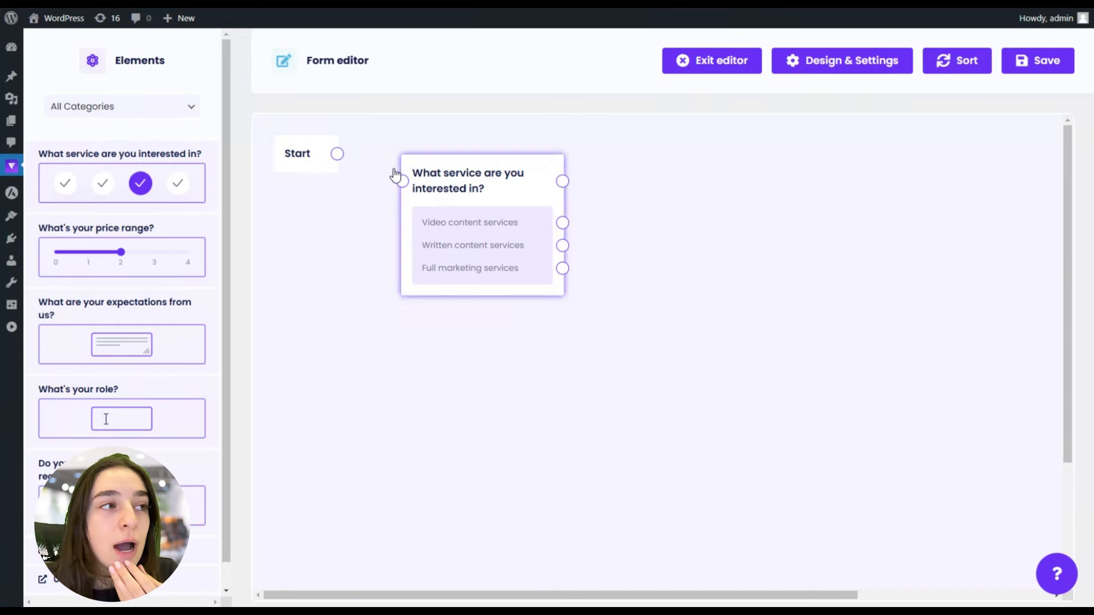
pyautogui.moveTo(338, 154); pyautogui.dragTo(402, 181)
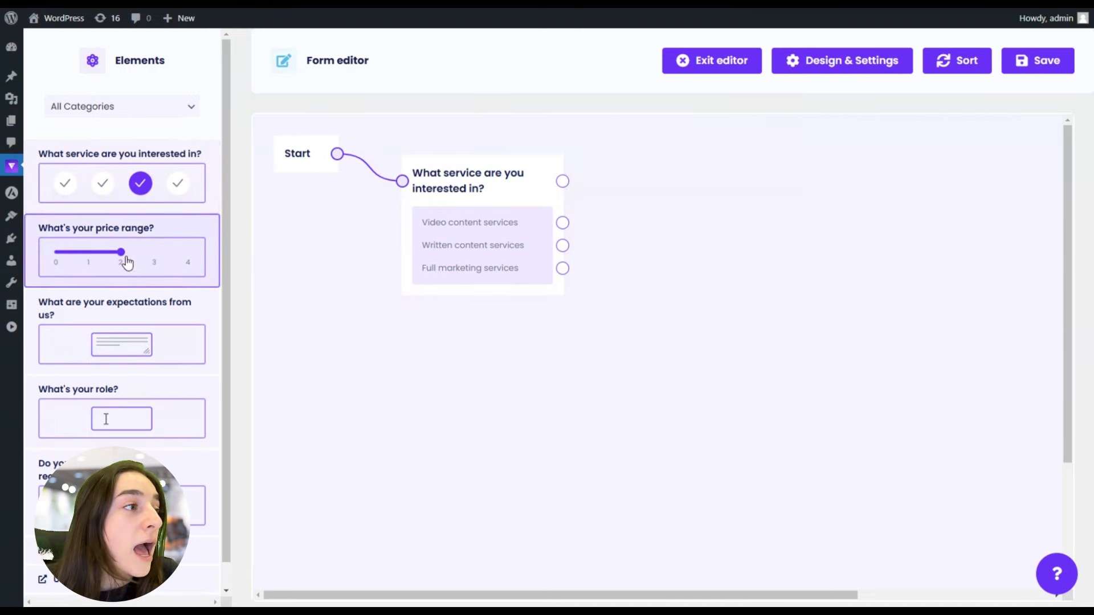
# - Place the "What's your price range?" question on the canvas and connect the Video content services and Written content services options to it
pyautogui.moveTo(135, 233); pyautogui.dragTo(724, 181)
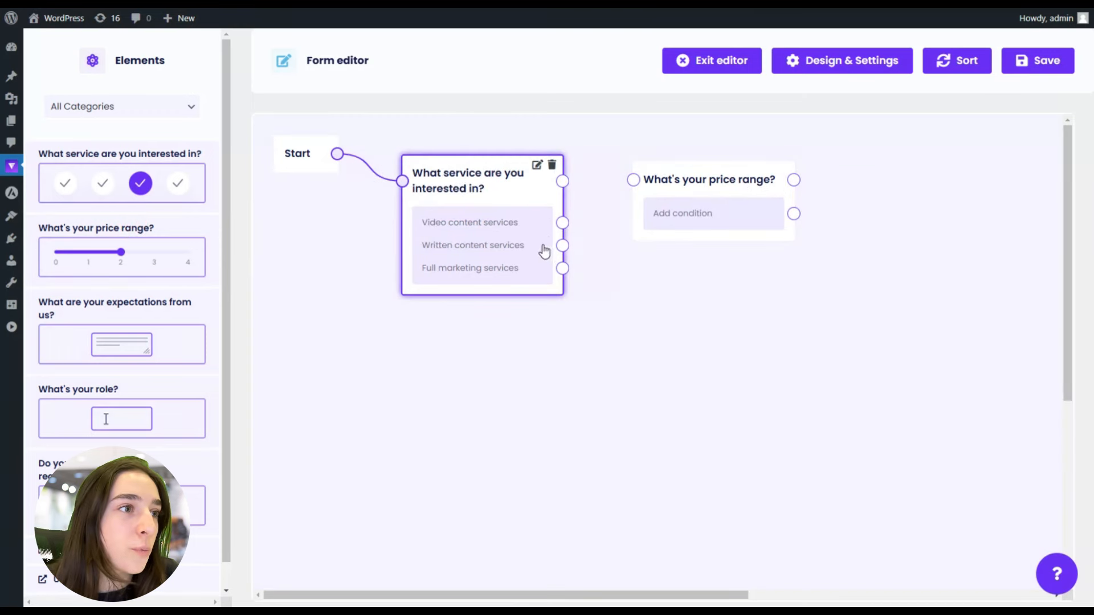
pyautogui.moveTo(562, 223); pyautogui.dragTo(633, 180)
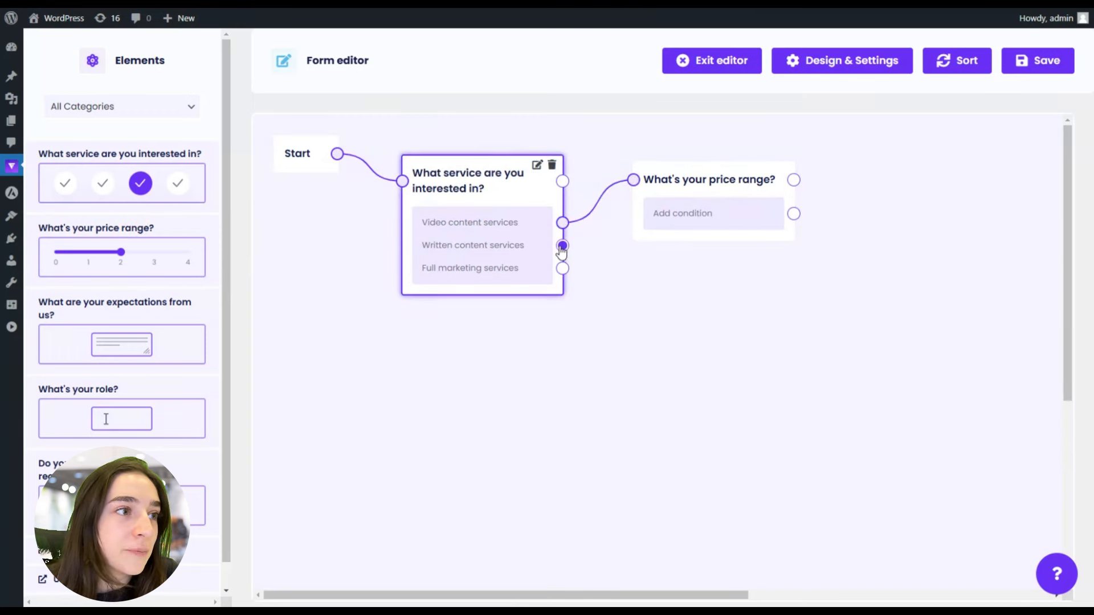
pyautogui.moveTo(562, 246); pyautogui.dragTo(632, 180)
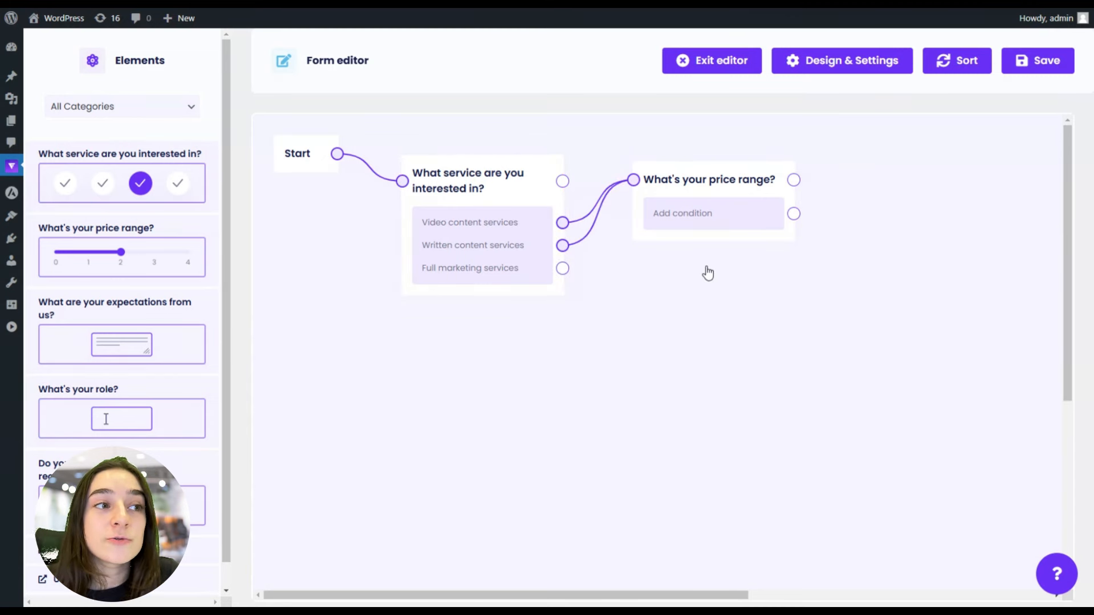
# - Place the Contact Us form below the price range question and connect the Full marketing services option to it
pyautogui.scroll(-1, 115, 442)
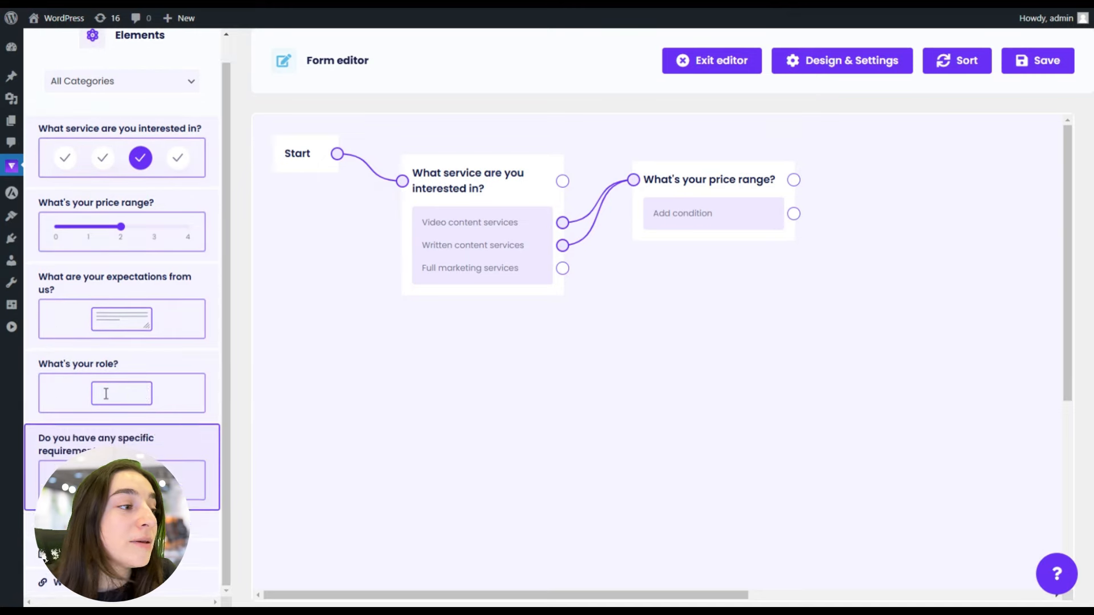
pyautogui.moveTo(117, 525); pyautogui.dragTo(703, 314)
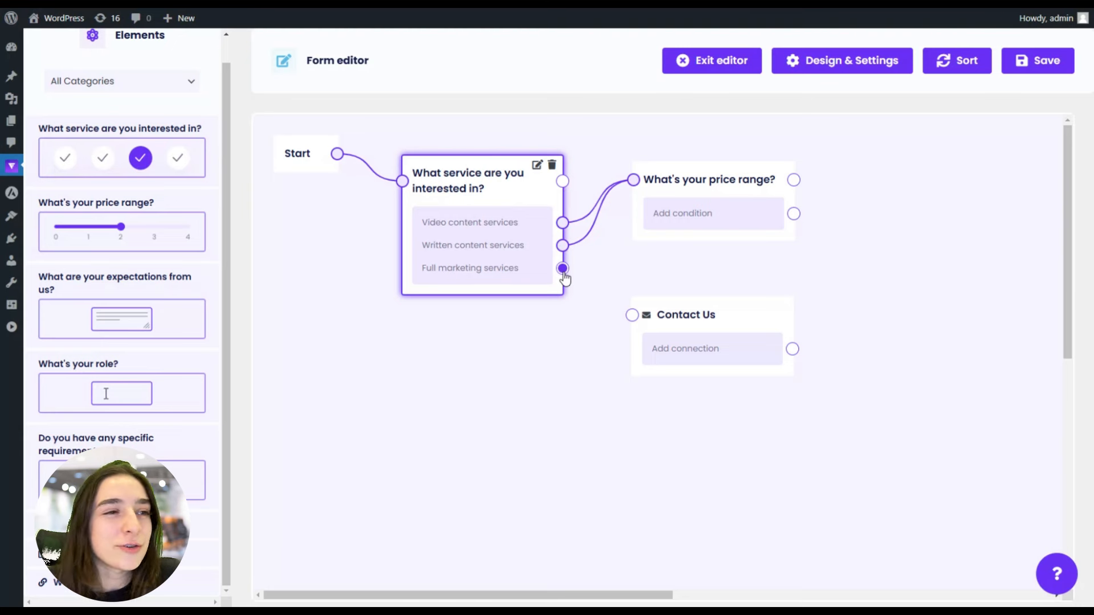
pyautogui.moveTo(562, 268); pyautogui.dragTo(632, 315)
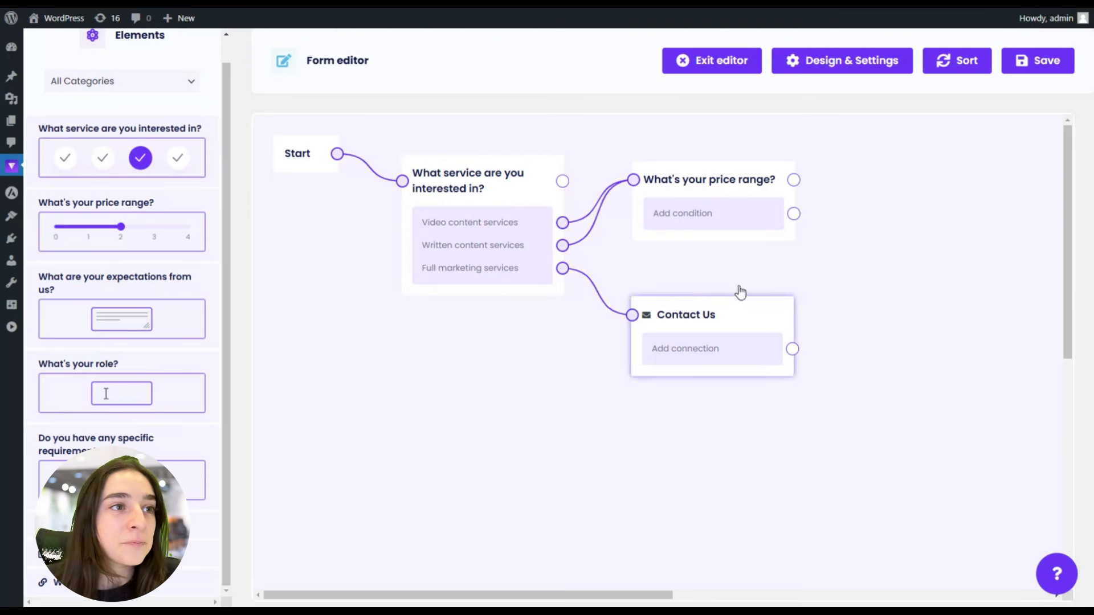
# - Place the "What's your role?" question and connect the price range question to it with the condition < 250
pyautogui.moveTo(820, 374); pyautogui.dragTo(759, 403)
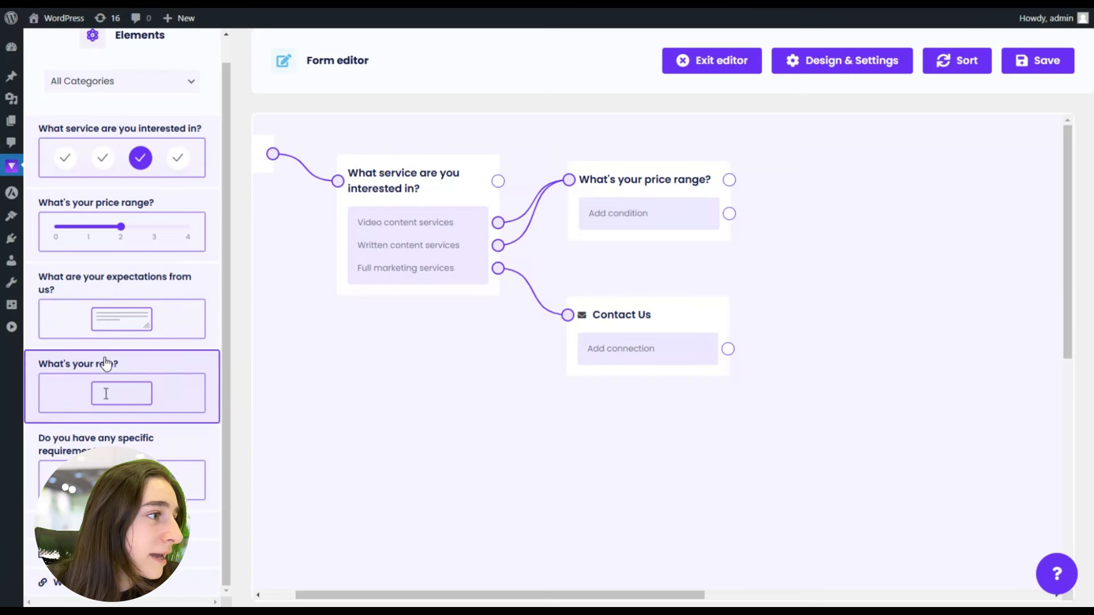
pyautogui.moveTo(93, 373); pyautogui.dragTo(855, 225)
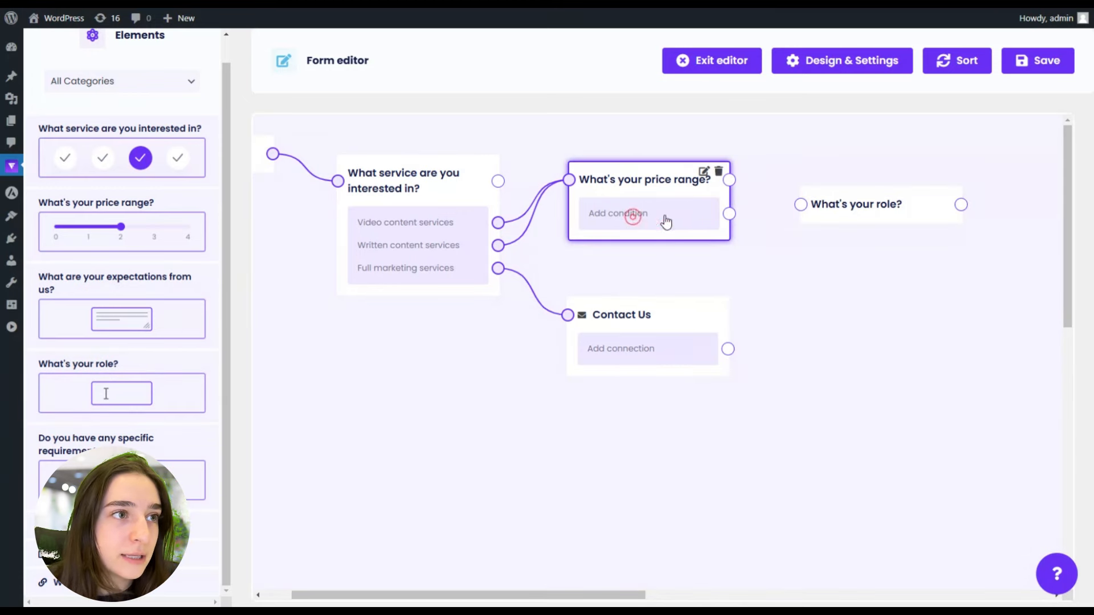
pyautogui.moveTo(729, 213); pyautogui.dragTo(801, 205)
pyautogui.click(619, 213)
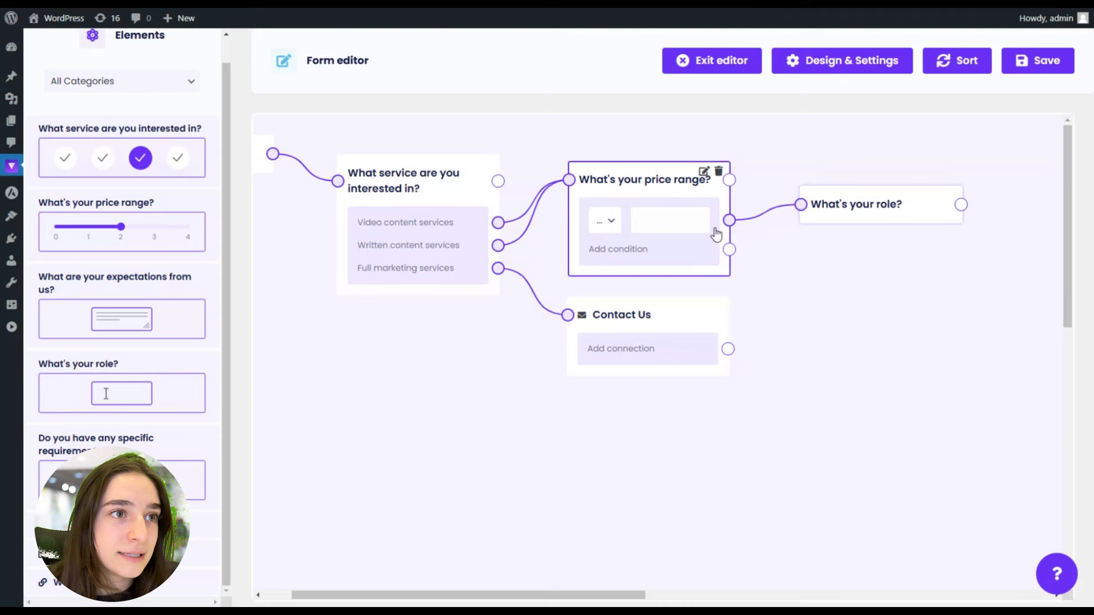
pyautogui.click(603, 221)
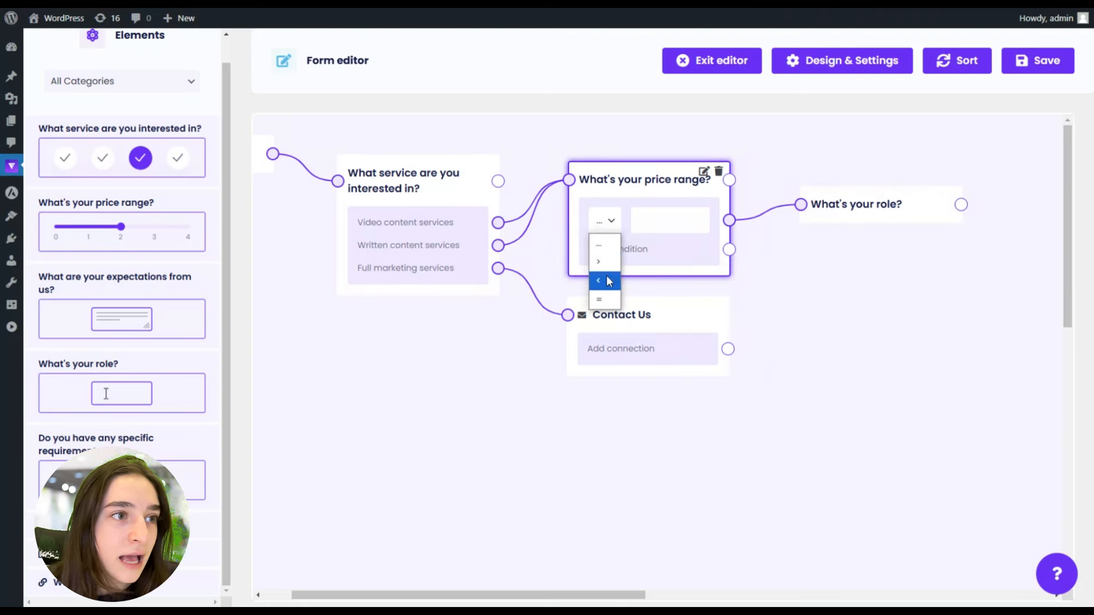
pyautogui.click(609, 280)
pyautogui.click(648, 220)
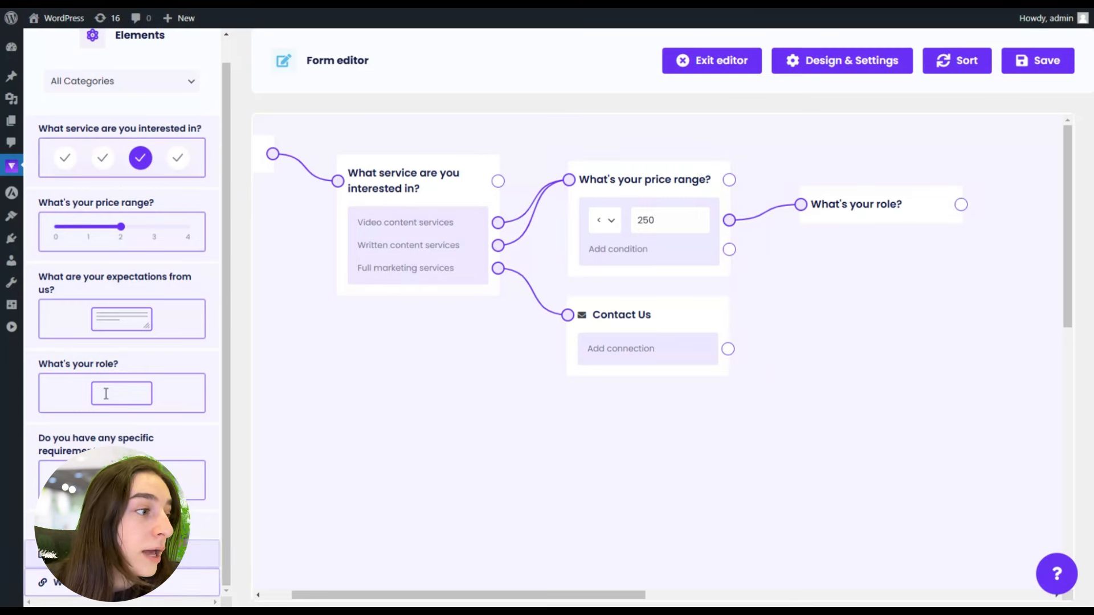
pyautogui.moveTo(143, 440); pyautogui.dragTo(840, 268)
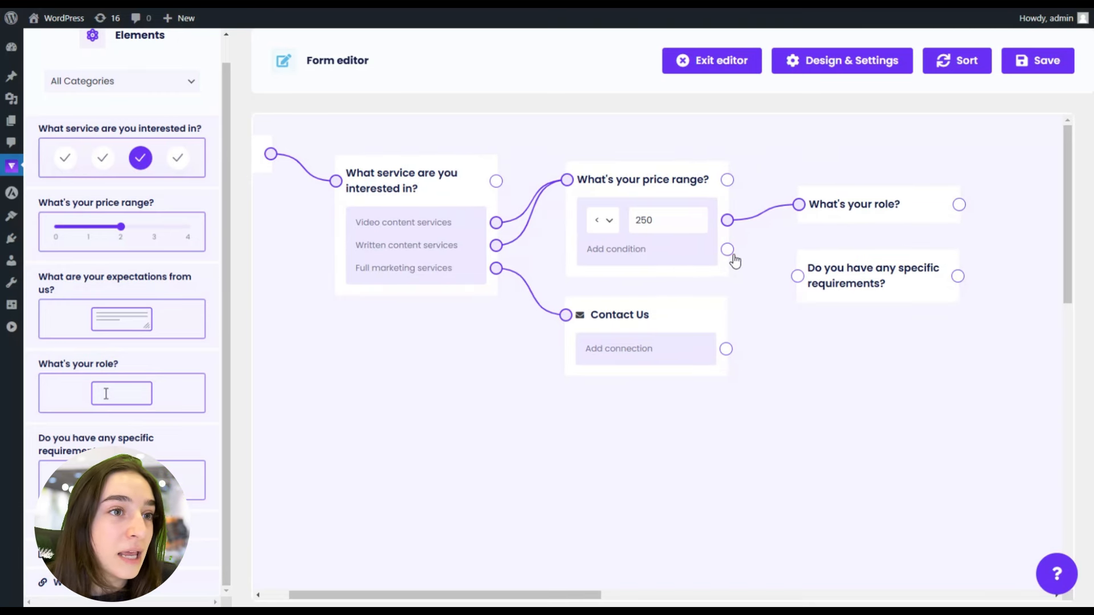
pyautogui.moveTo(732, 254); pyautogui.dragTo(796, 282)
pyautogui.click(607, 257)
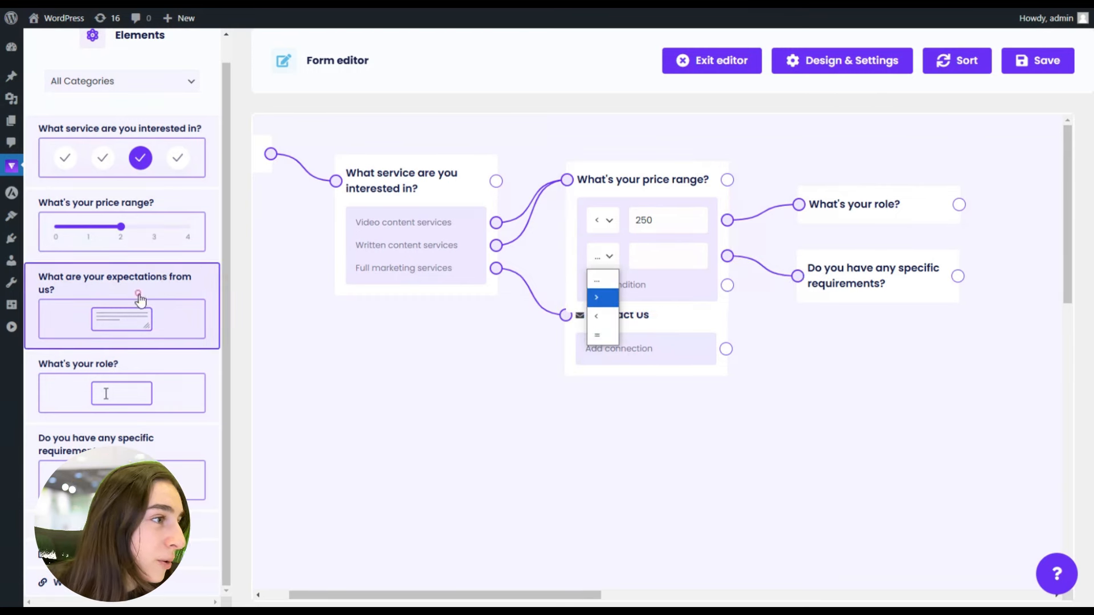
# - Place the "What are your expectations from us?" question and connect the price range question to it with the condition > 250
pyautogui.moveTo(143, 300); pyautogui.dragTo(893, 269)
pyautogui.click(946, 262)
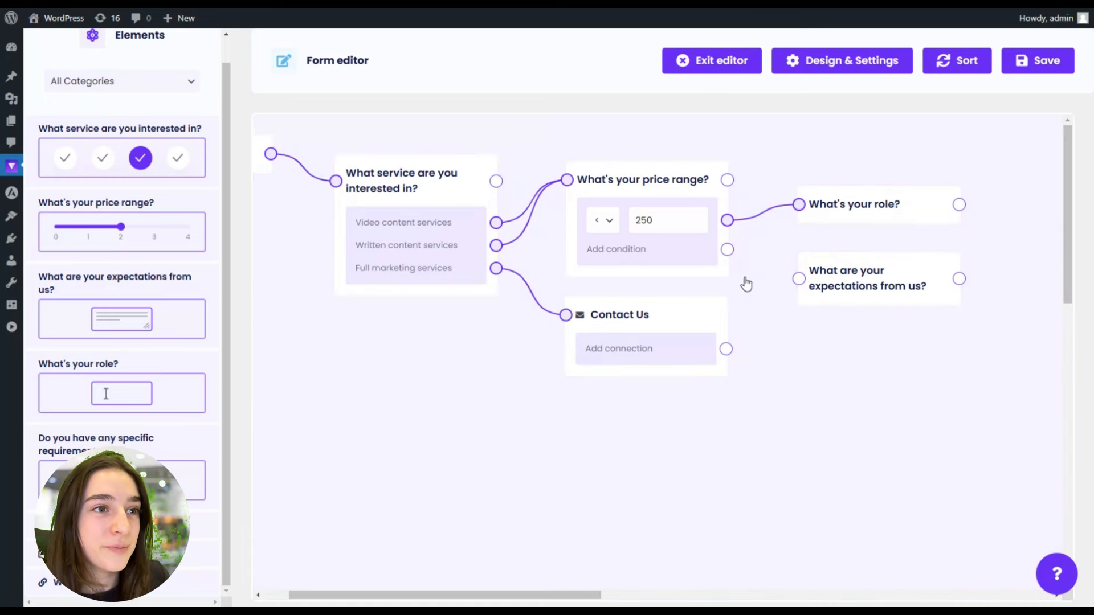
pyautogui.moveTo(727, 249); pyautogui.dragTo(799, 290)
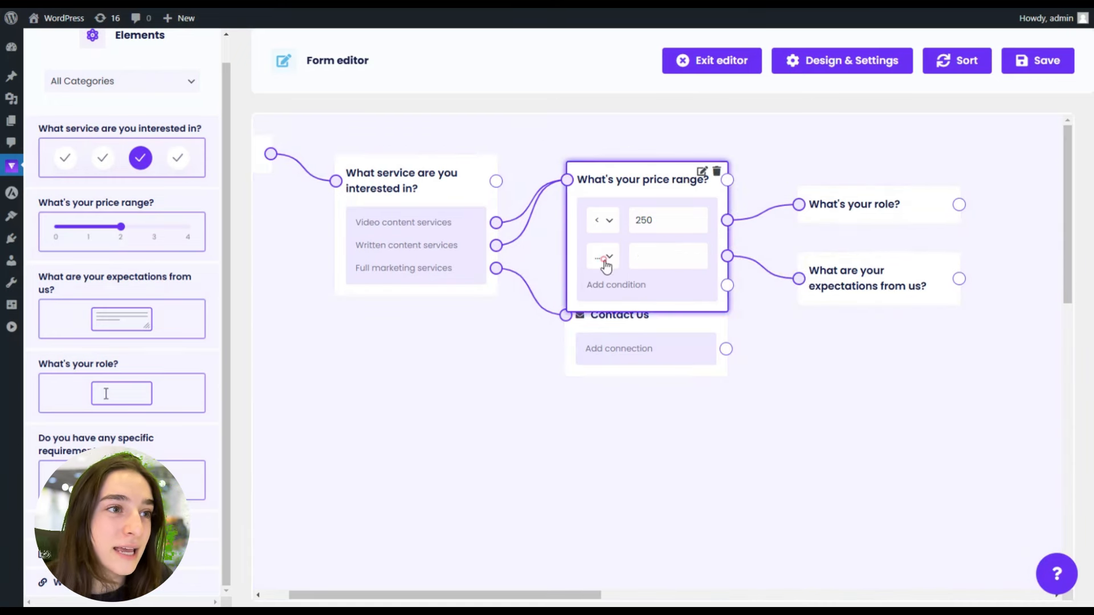
pyautogui.click(603, 256)
pyautogui.click(602, 299)
pyautogui.click(652, 254)
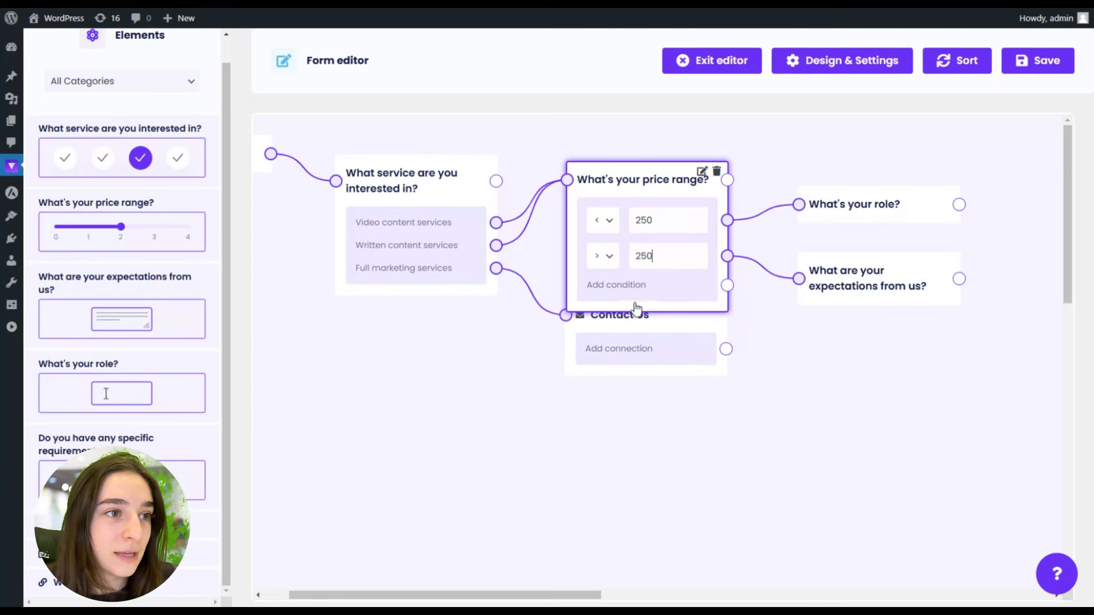
# - Move the Contact Us form further down, clear of the expanded price range question
pyautogui.moveTo(640, 318); pyautogui.dragTo(630, 381)
pyautogui.click(745, 365)
pyautogui.moveTo(799, 341); pyautogui.dragTo(655, 359)
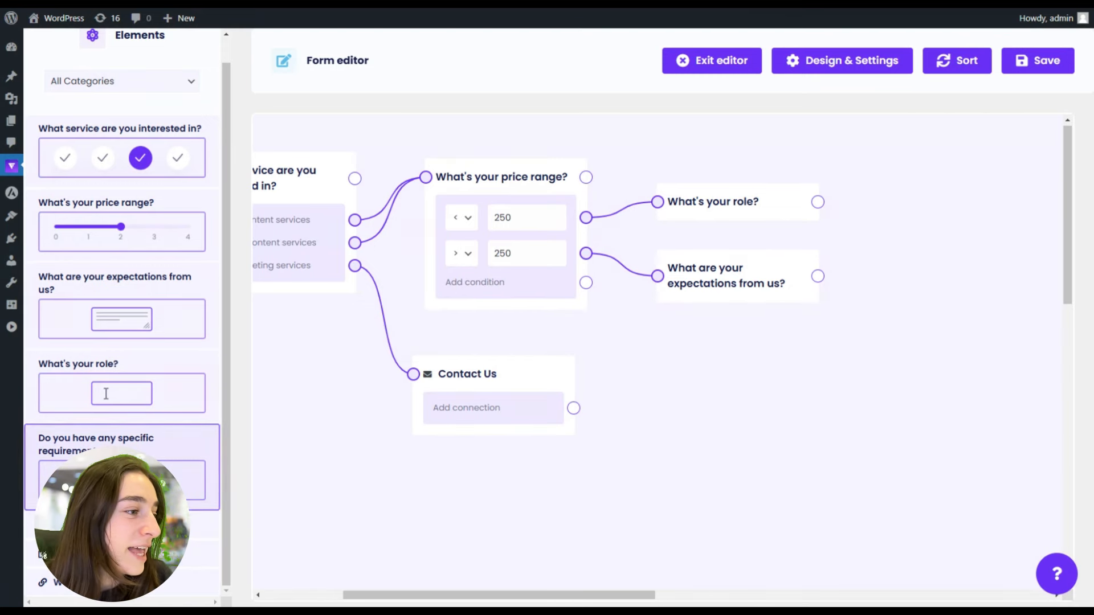
# - Place the "Do you have any specific requirements?" question and connect both the expectations and role questions to it
pyautogui.scroll(1, 663, 363)
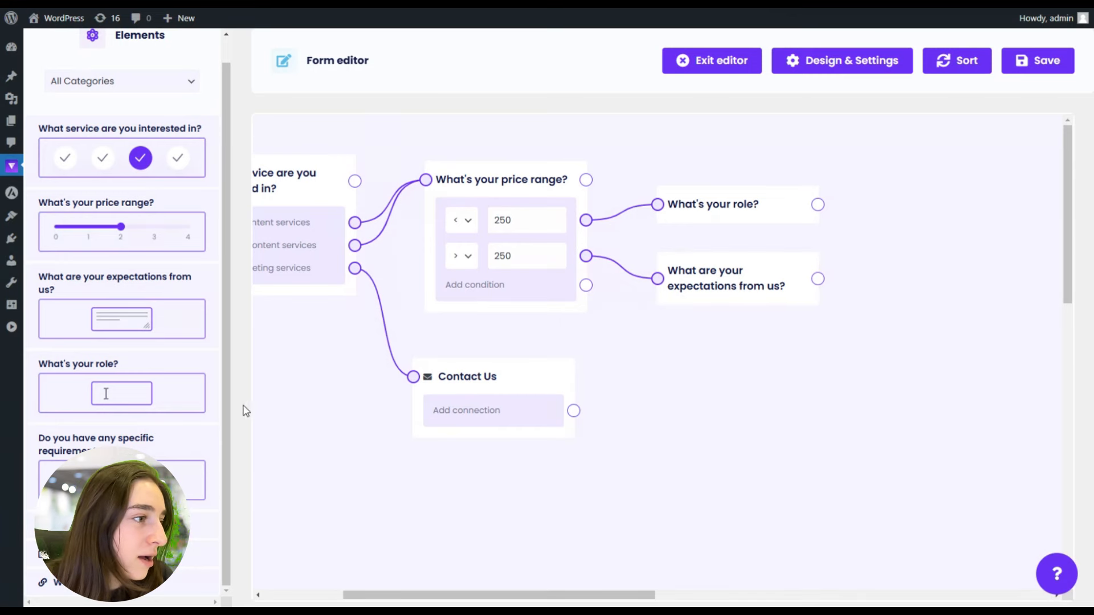
pyautogui.moveTo(176, 454); pyautogui.dragTo(911, 380)
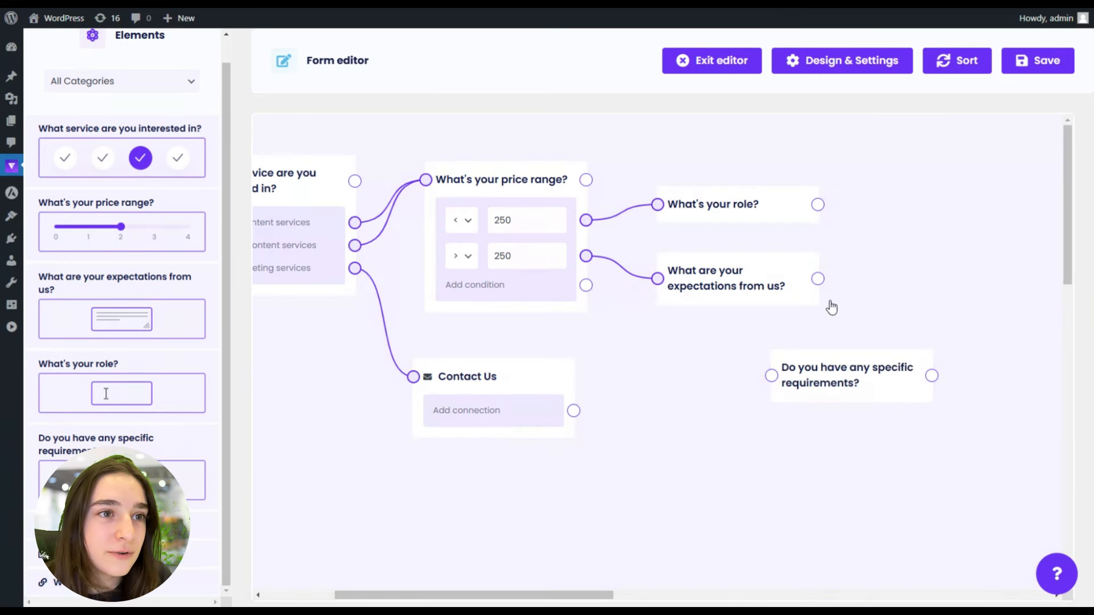
pyautogui.moveTo(816, 278); pyautogui.dragTo(884, 345)
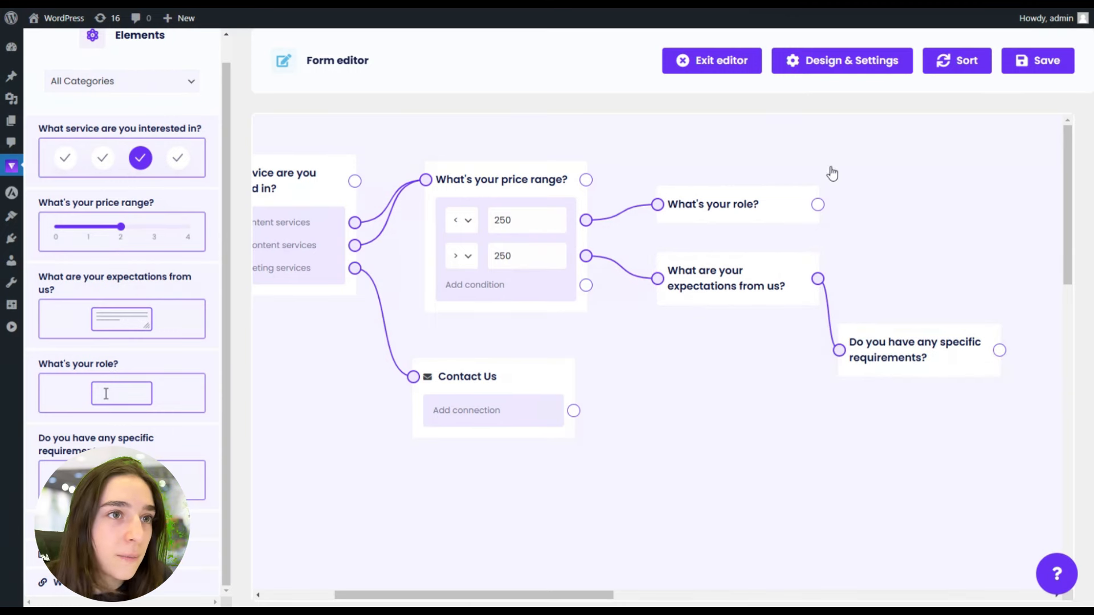
pyautogui.moveTo(818, 204); pyautogui.dragTo(901, 247)
pyautogui.moveTo(894, 331)
pyautogui.mouseDown()
pyautogui.moveTo(847, 350)
pyautogui.moveTo(879, 345)
pyautogui.mouseUp()
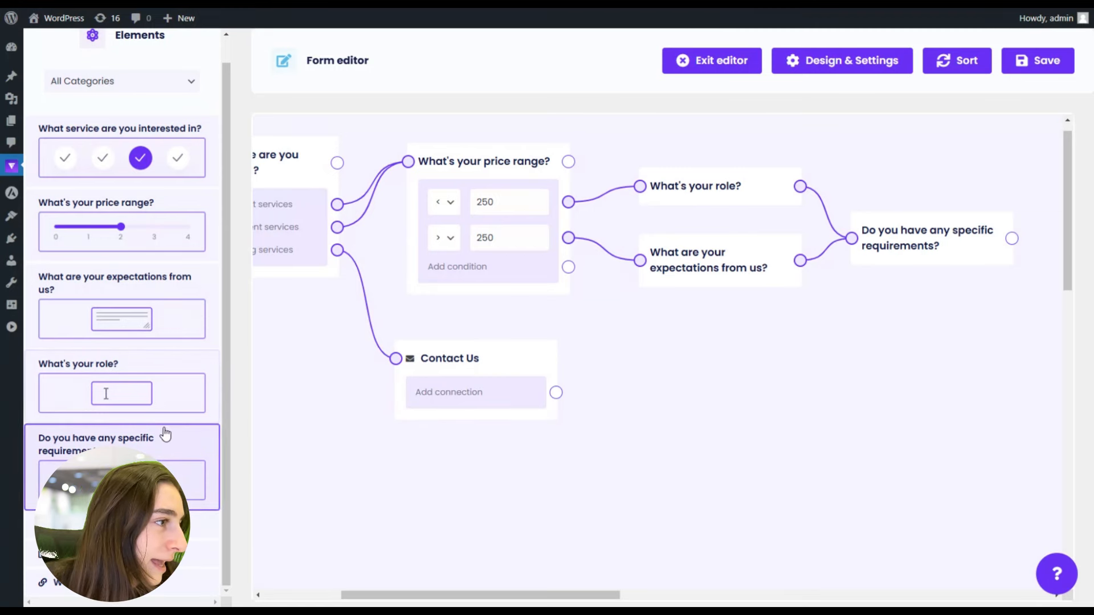
# - Place a second Contact Us form after the specific requirements question and connect that question to it
pyautogui.scroll(1, 156, 430)
pyautogui.scroll(-2, 655, 173)
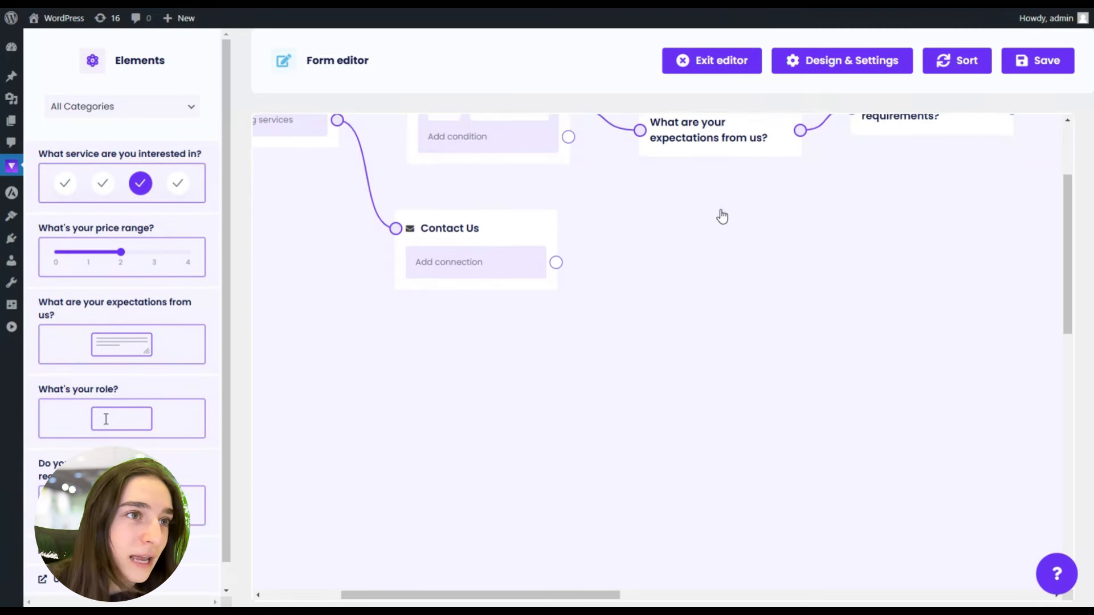
pyautogui.scroll(1, 798, 205)
pyautogui.moveTo(838, 233); pyautogui.dragTo(787, 268)
pyautogui.moveTo(718, 281); pyautogui.dragTo(640, 313)
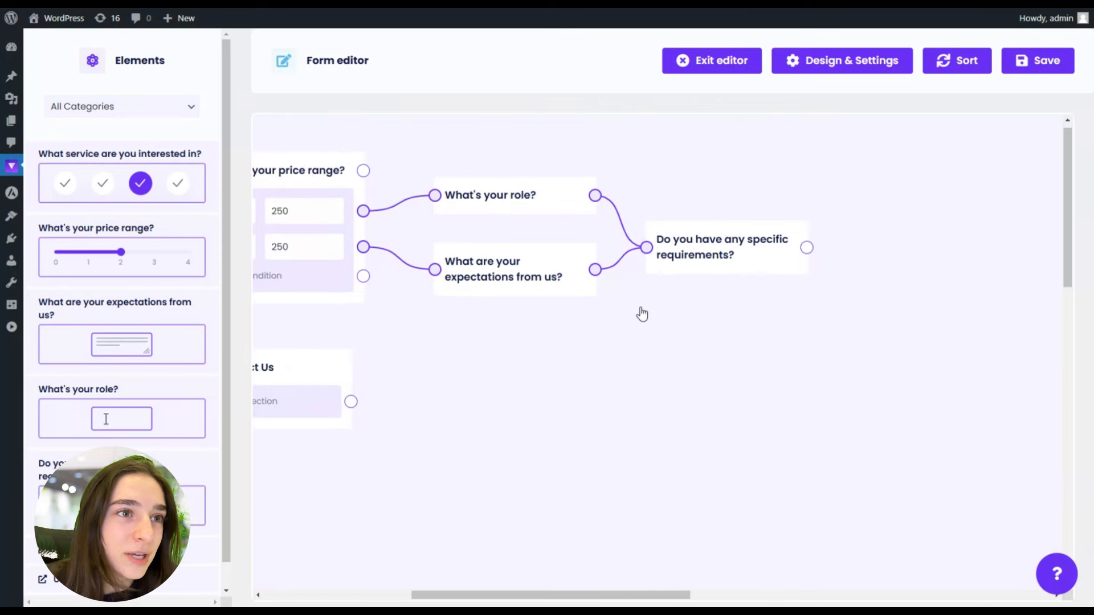
pyautogui.scroll(-1, 120, 485)
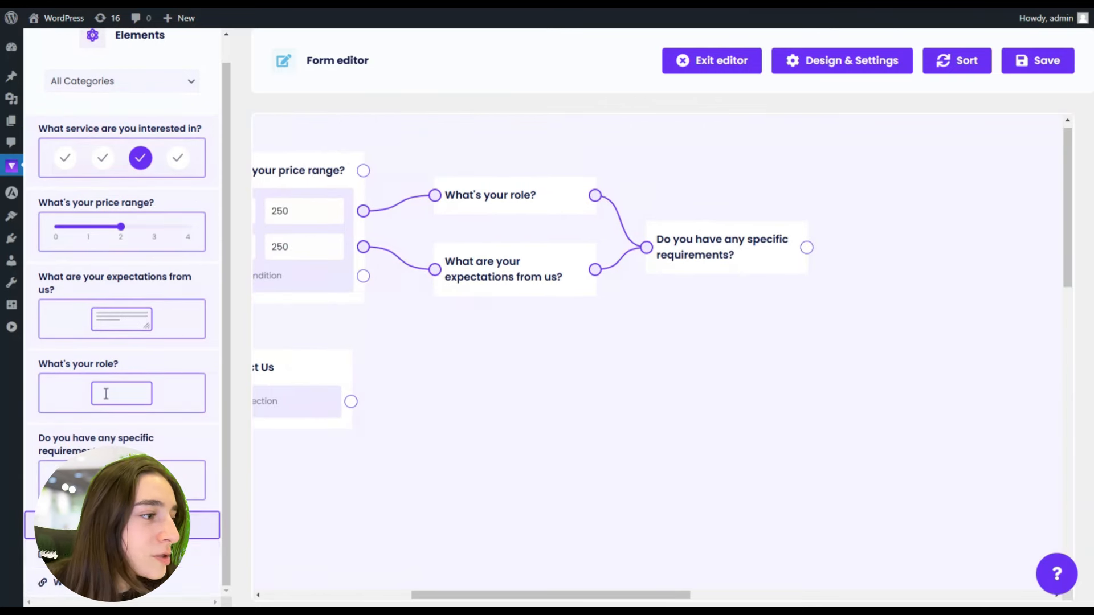
pyautogui.moveTo(114, 553); pyautogui.dragTo(893, 254)
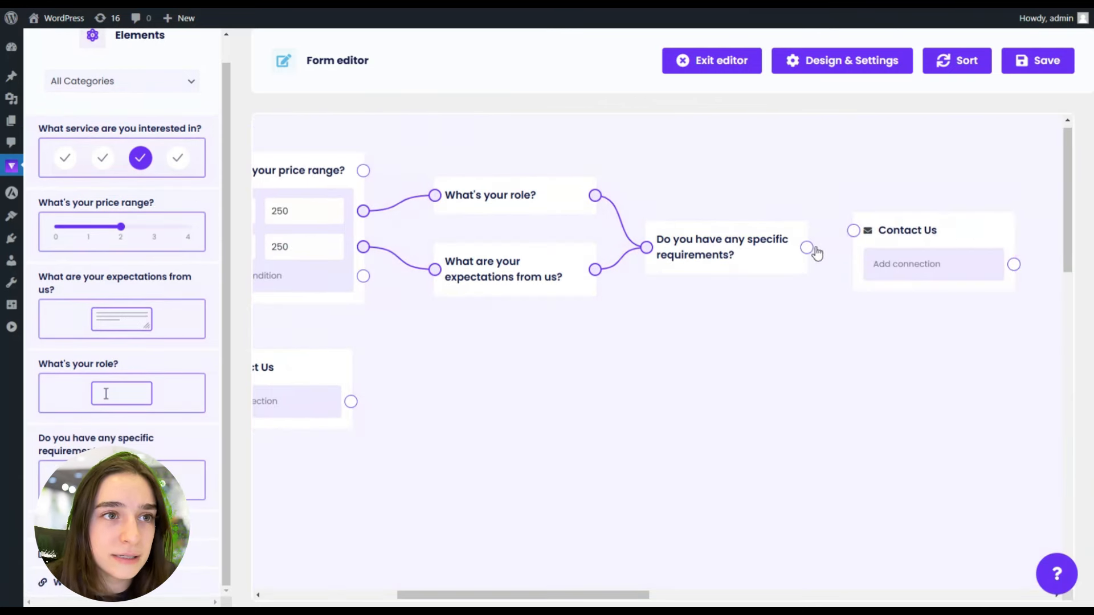
pyautogui.moveTo(806, 247); pyautogui.dragTo(853, 230)
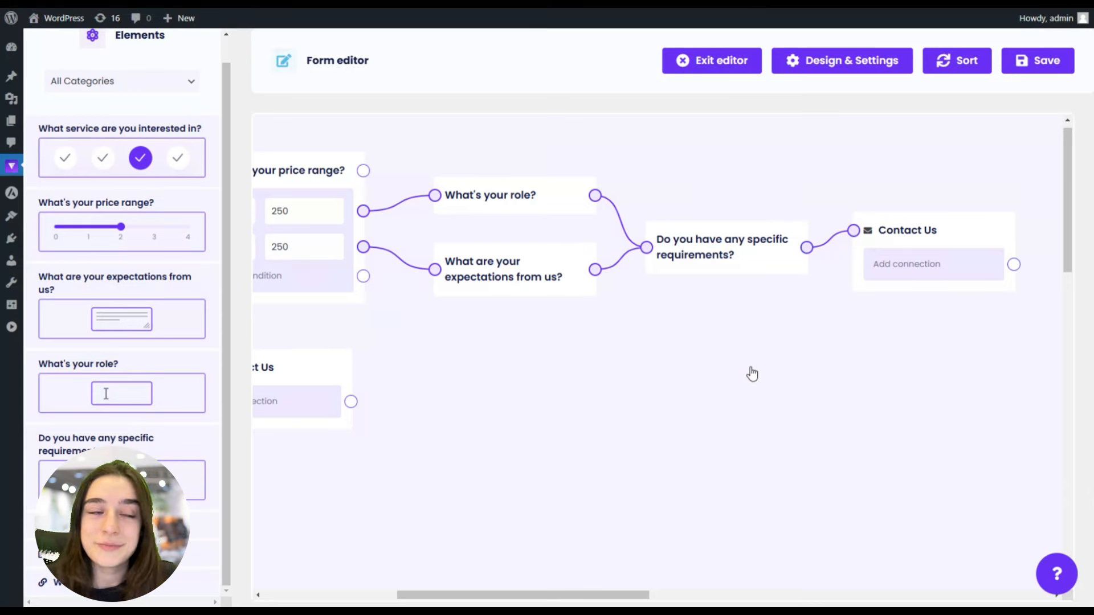
# - Place a Redirect element beside the first Contact Us form, examine its URL and new-window options, and delete it
pyautogui.moveTo(630, 393); pyautogui.dragTo(772, 370)
pyautogui.moveTo(702, 390); pyautogui.dragTo(850, 402)
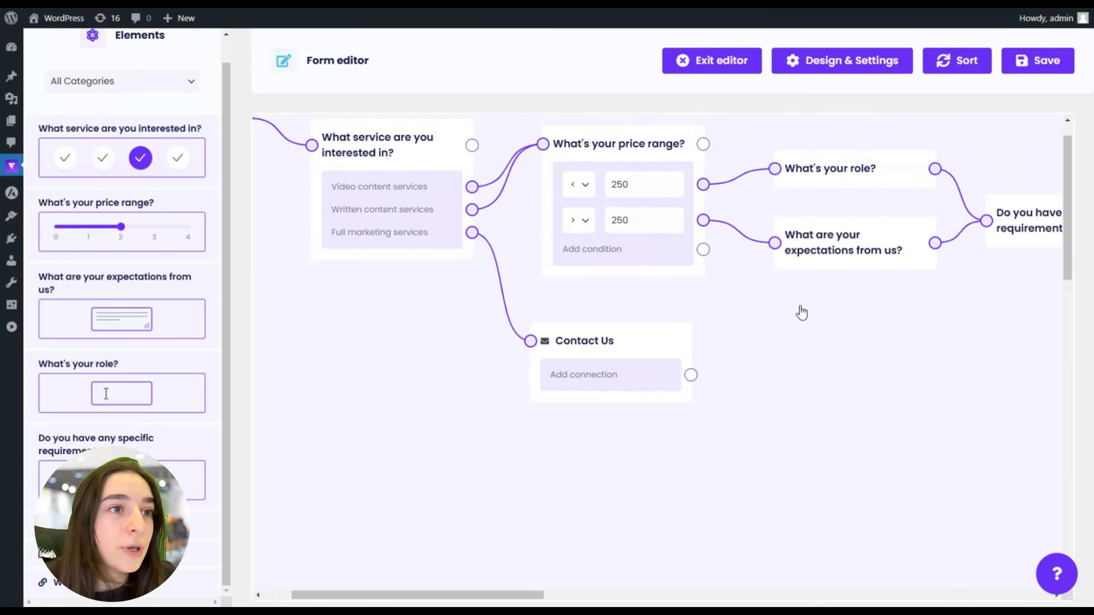
pyautogui.moveTo(798, 313); pyautogui.dragTo(752, 357)
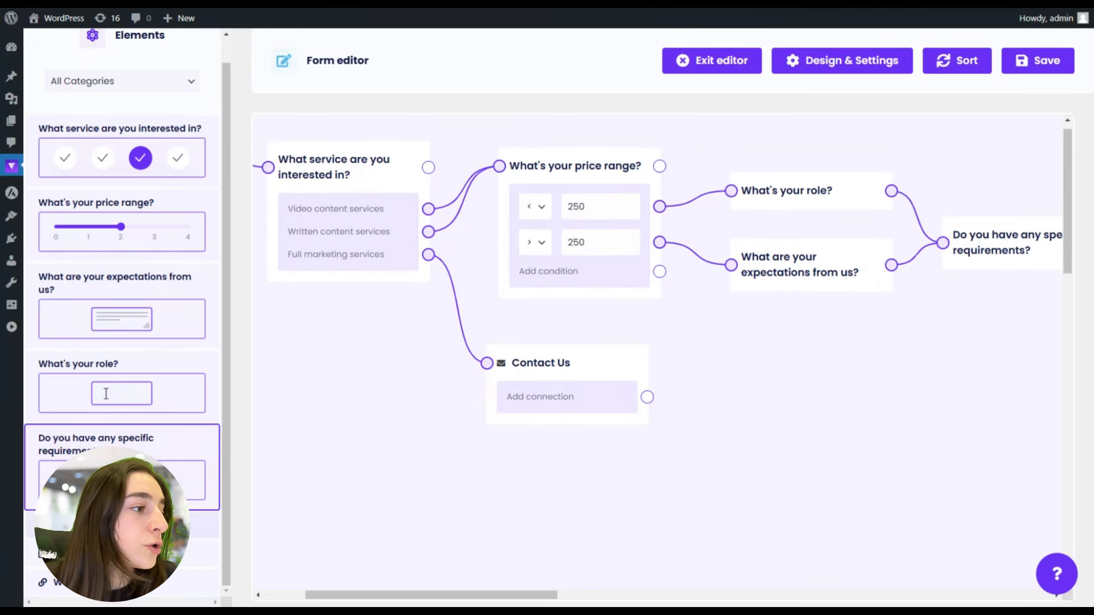
pyautogui.moveTo(114, 552); pyautogui.dragTo(805, 355)
pyautogui.moveTo(914, 365); pyautogui.dragTo(879, 379)
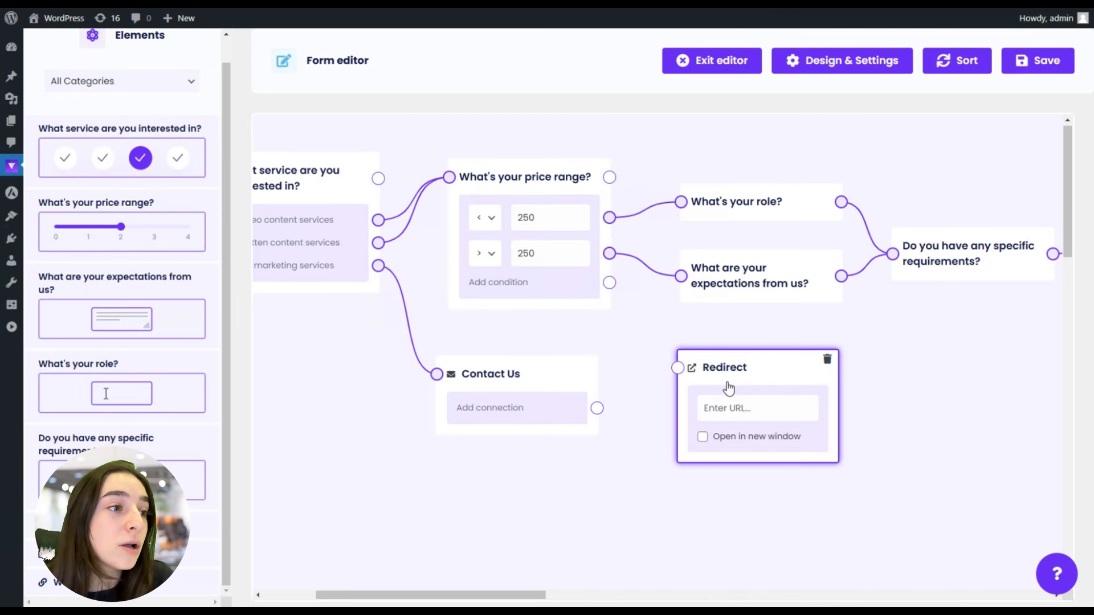
pyautogui.moveTo(435, 554); pyautogui.dragTo(531, 529)
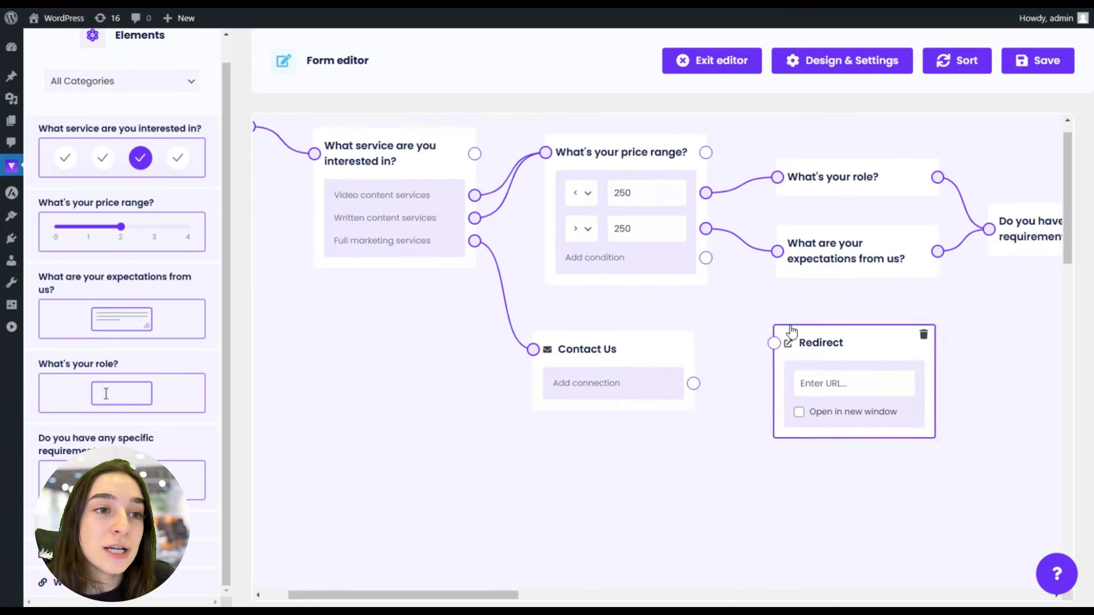
pyautogui.moveTo(792, 331); pyautogui.dragTo(756, 343)
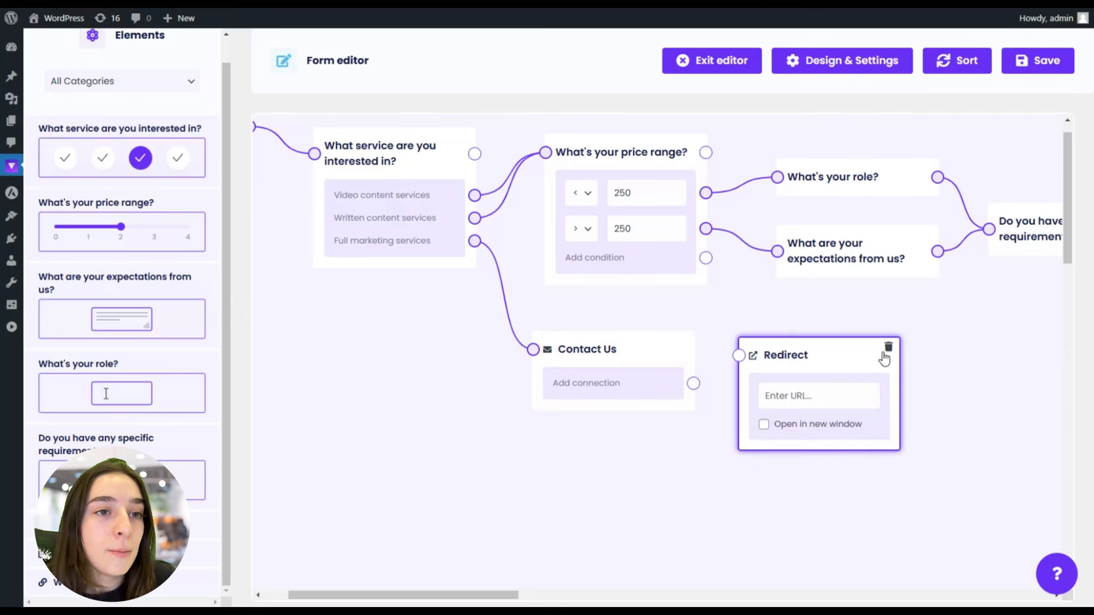
pyautogui.click(888, 349)
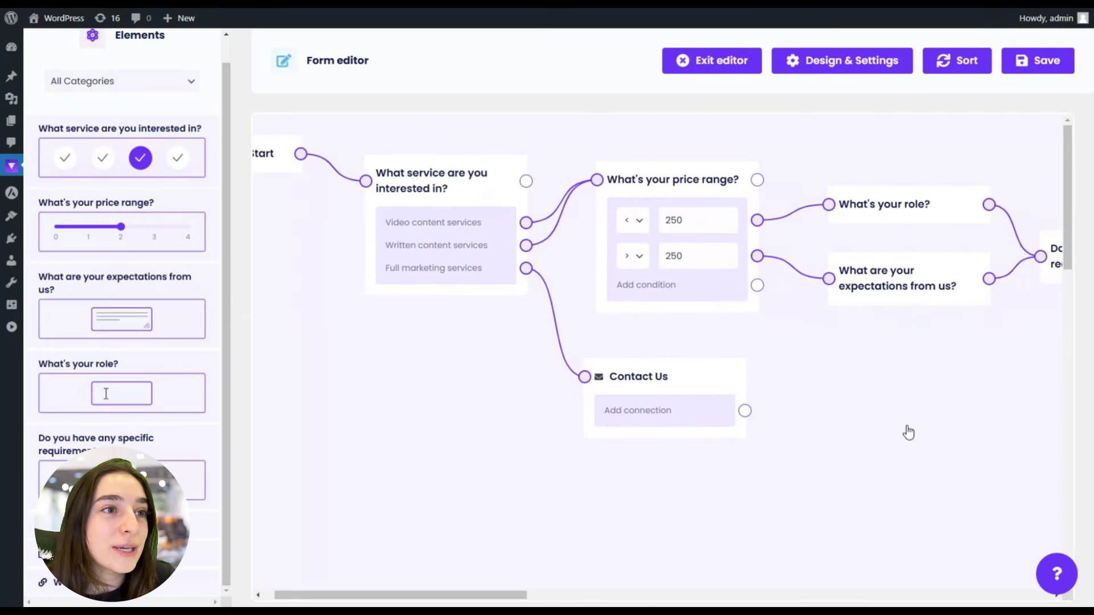
# - Preview the form and test its path by choosing Video content services, setting the price range to 300 $ and continuing
pyautogui.moveTo(912, 368); pyautogui.dragTo(931, 444)
pyautogui.moveTo(825, 422); pyautogui.dragTo(994, 415)
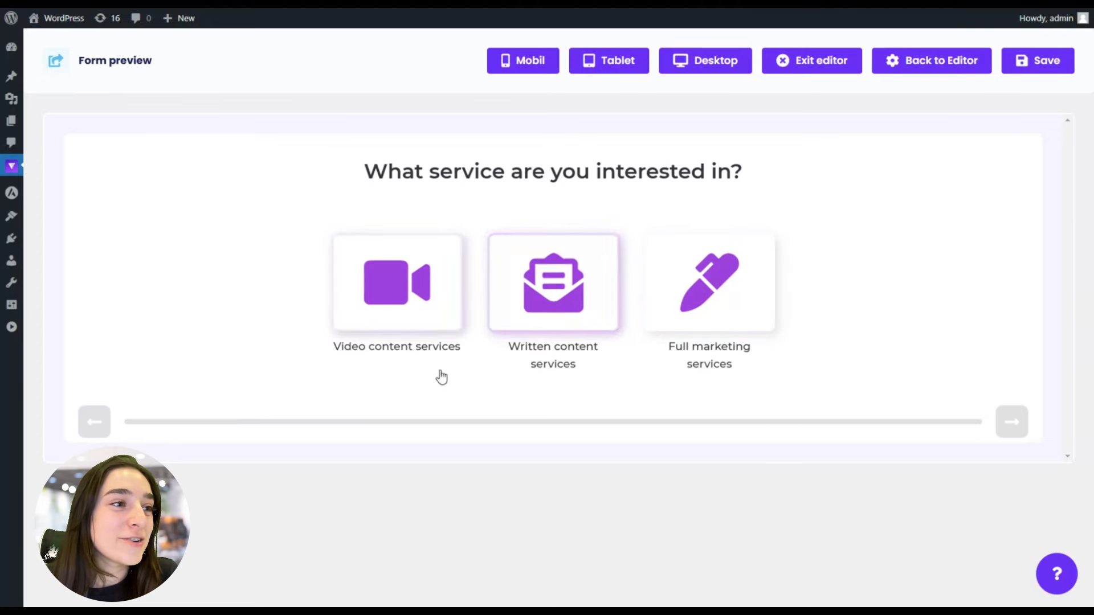
pyautogui.click(437, 310)
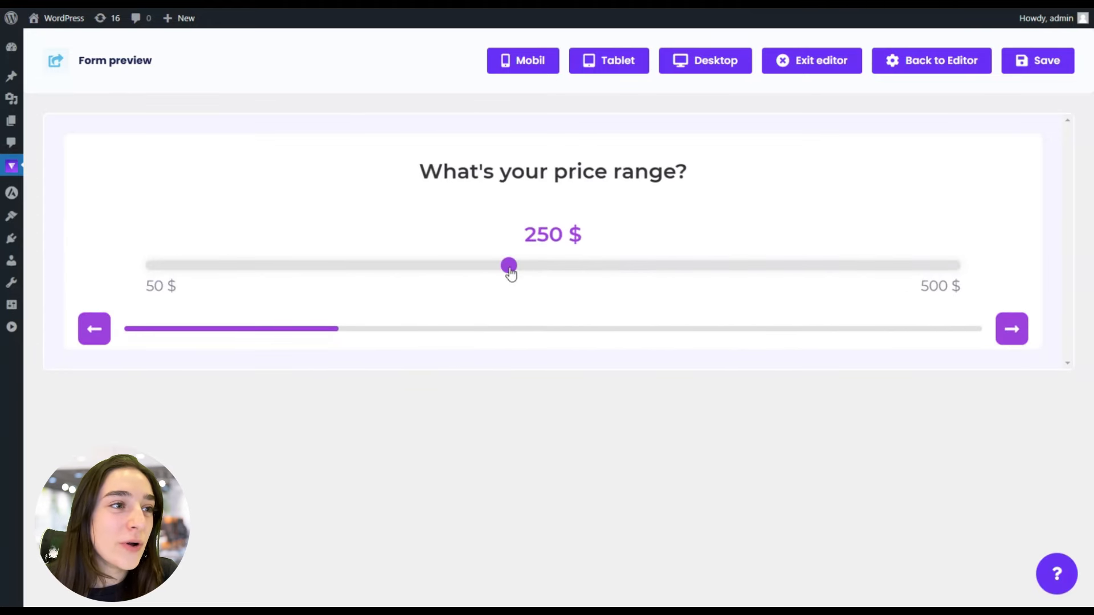
pyautogui.moveTo(509, 265); pyautogui.dragTo(620, 249)
pyautogui.click(1019, 331)
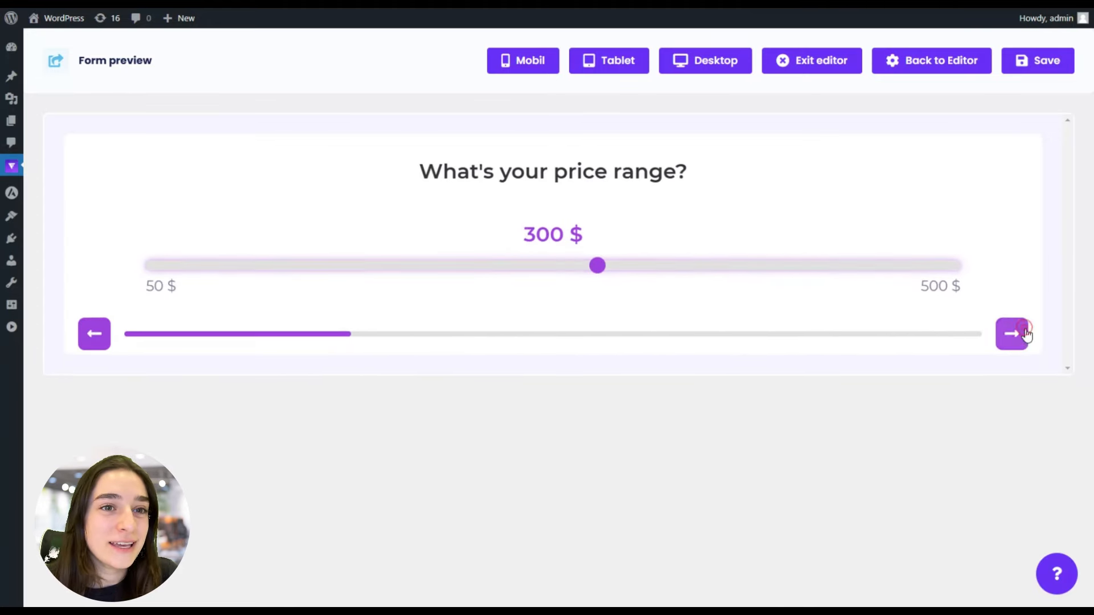
# - Answer both the expectations and the specific requirements questions with "yes" in the preview, continue to the Contact Us form and examine its fields
pyautogui.click(611, 317)
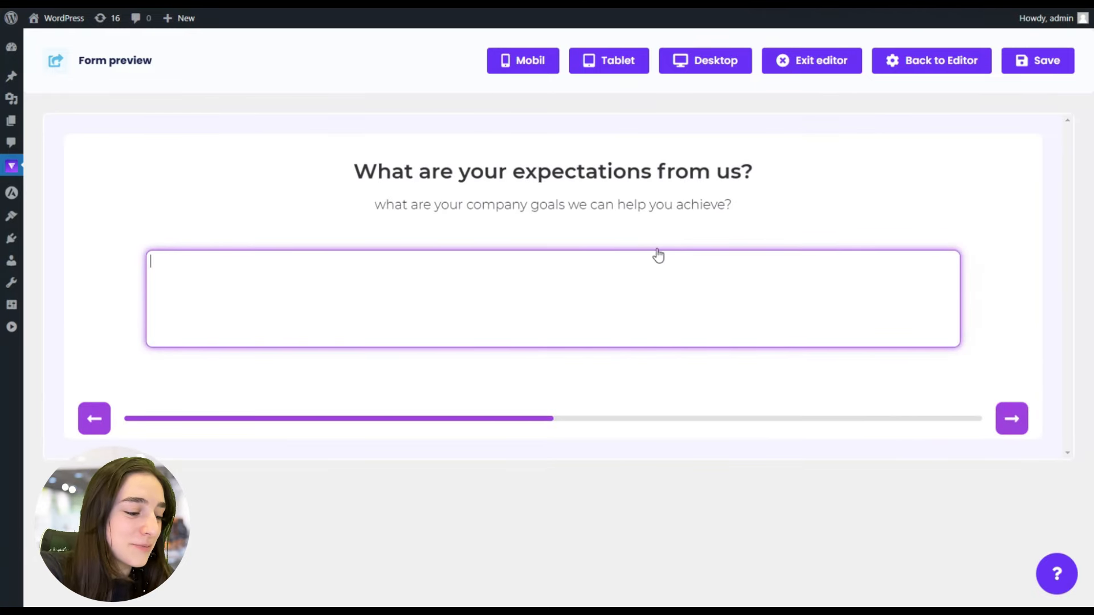
pyautogui.write('yes')
pyautogui.click(1009, 416)
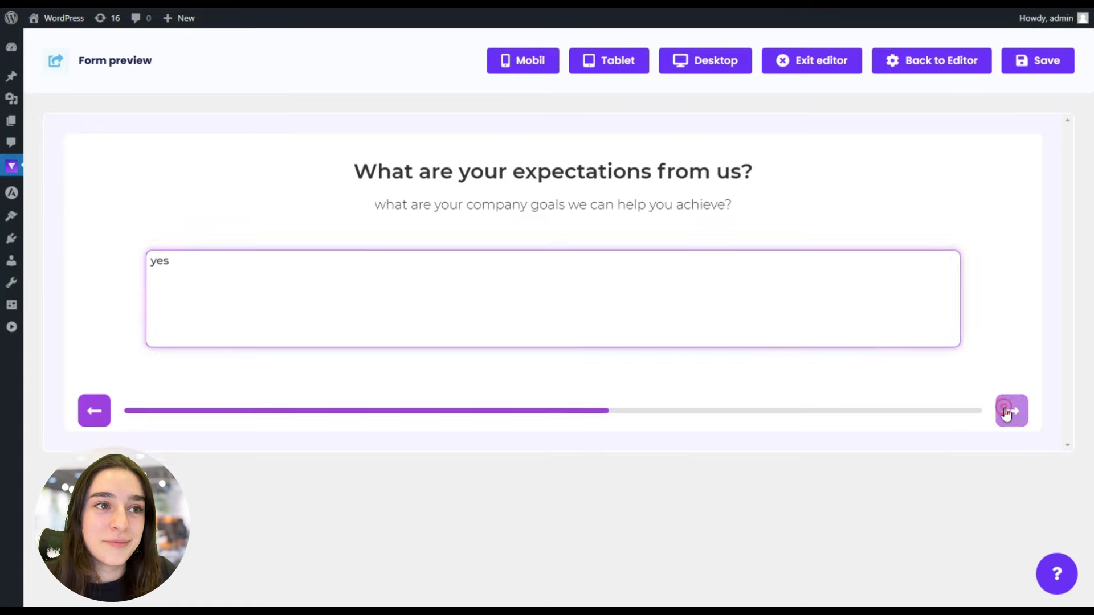
pyautogui.click(693, 269)
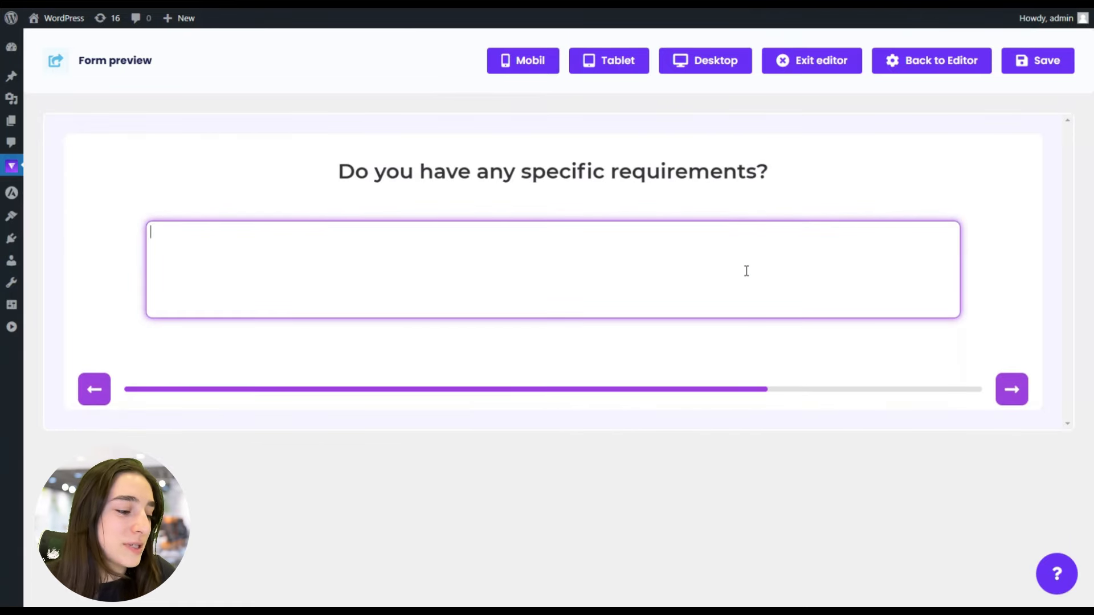
pyautogui.write('yes')
pyautogui.click(1011, 388)
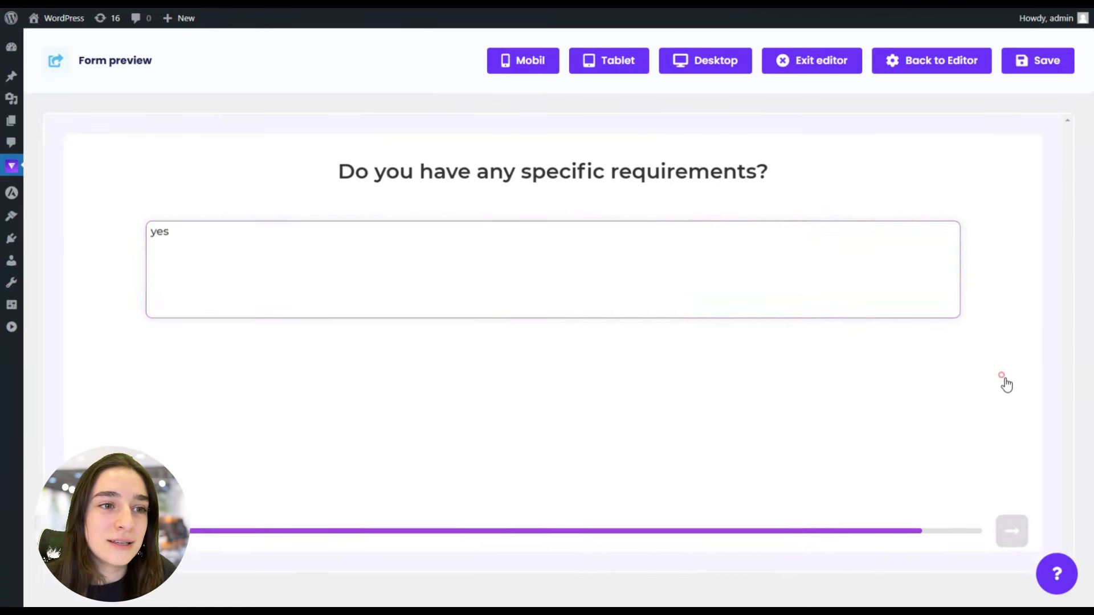
pyautogui.scroll(-1, 471, 427)
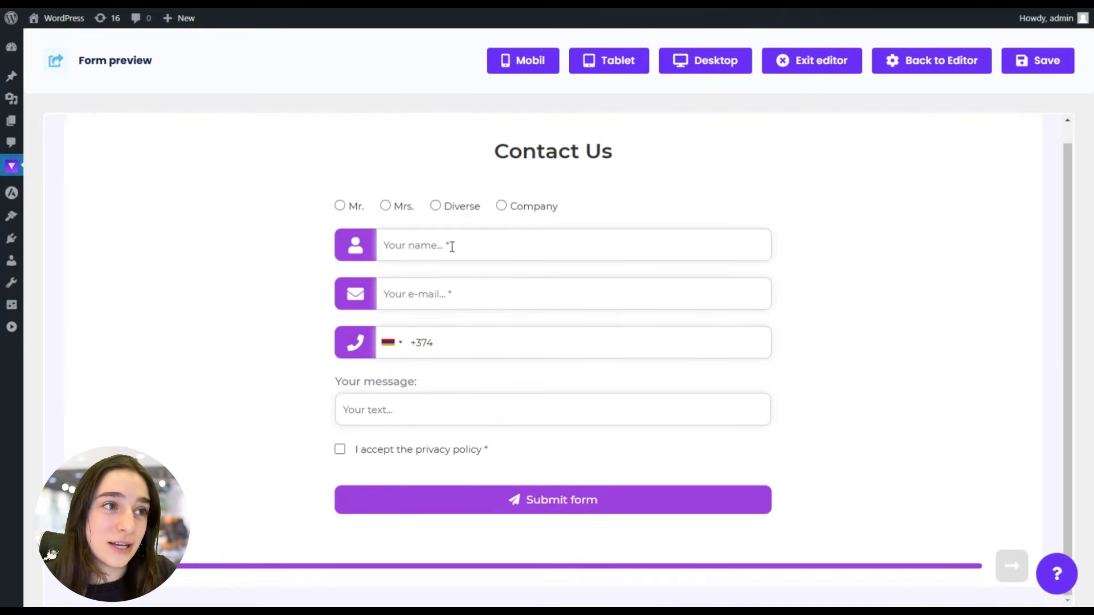
pyautogui.scroll(1, 574, 353)
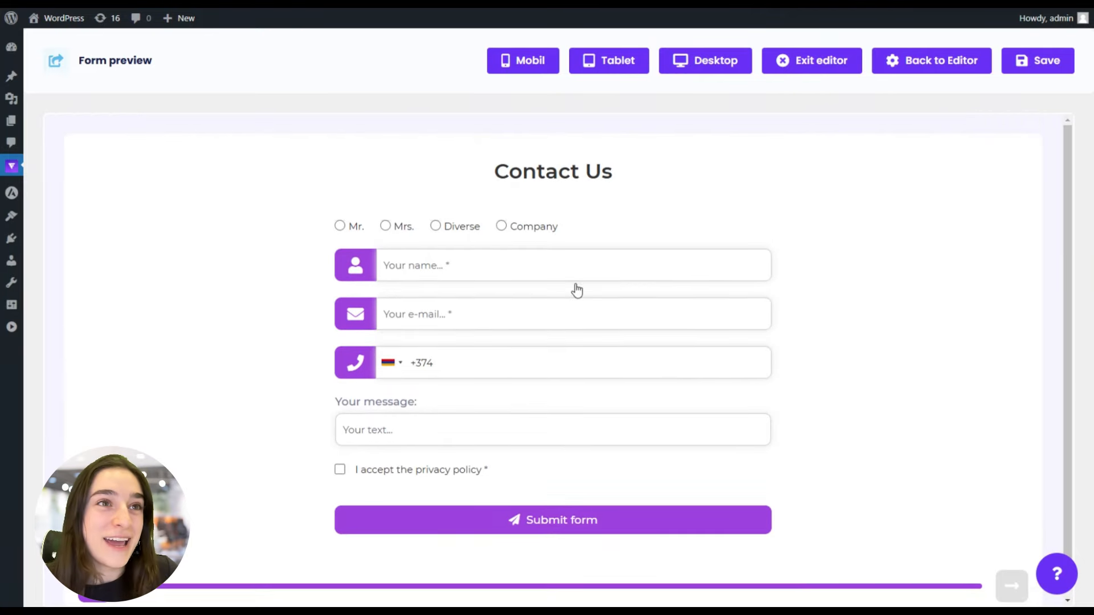